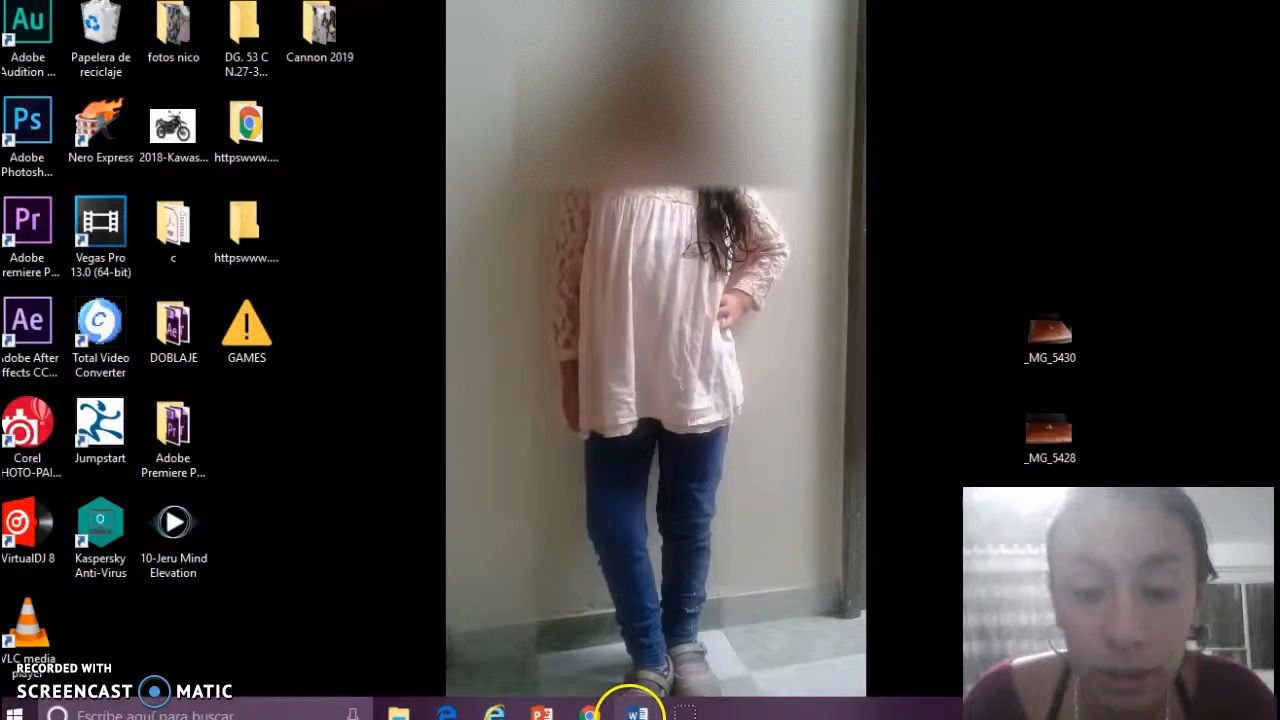
- Bring the Documento1 invitation letter to the front and scroll from the date to the signature
click(637, 712)
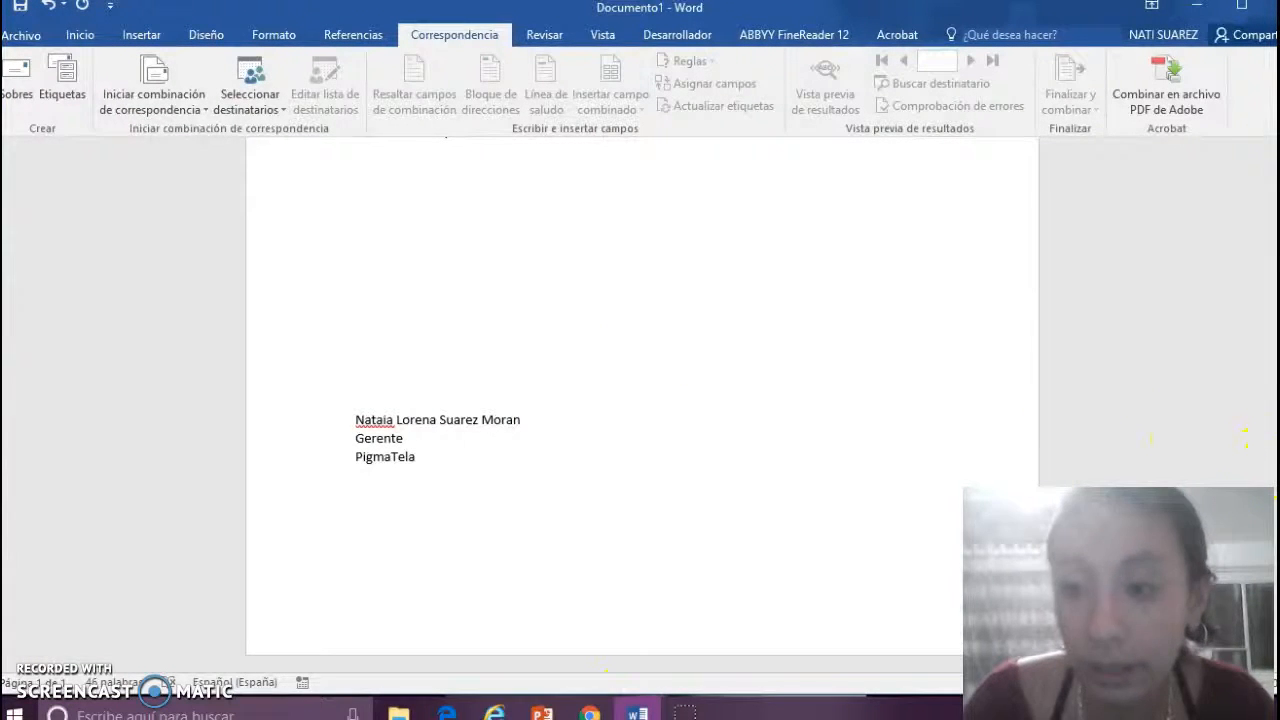
scroll(640, 400, up, 10)
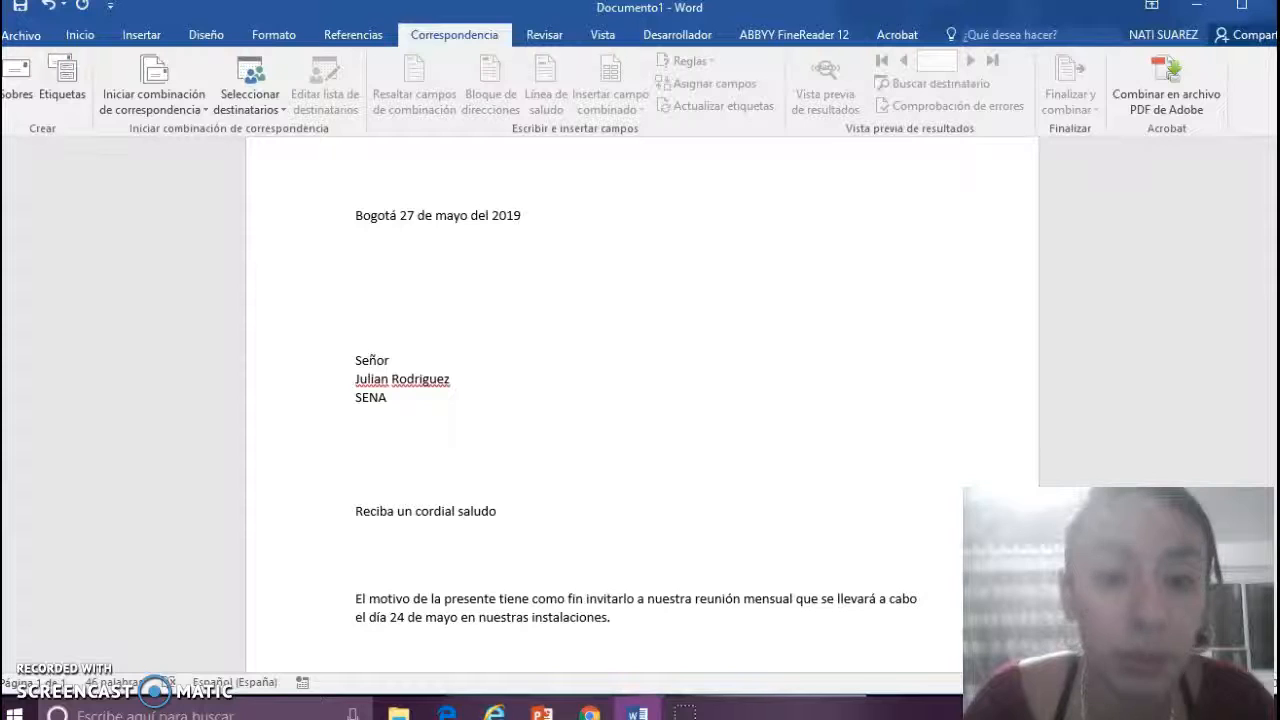
scroll(640, 400, up, 1)
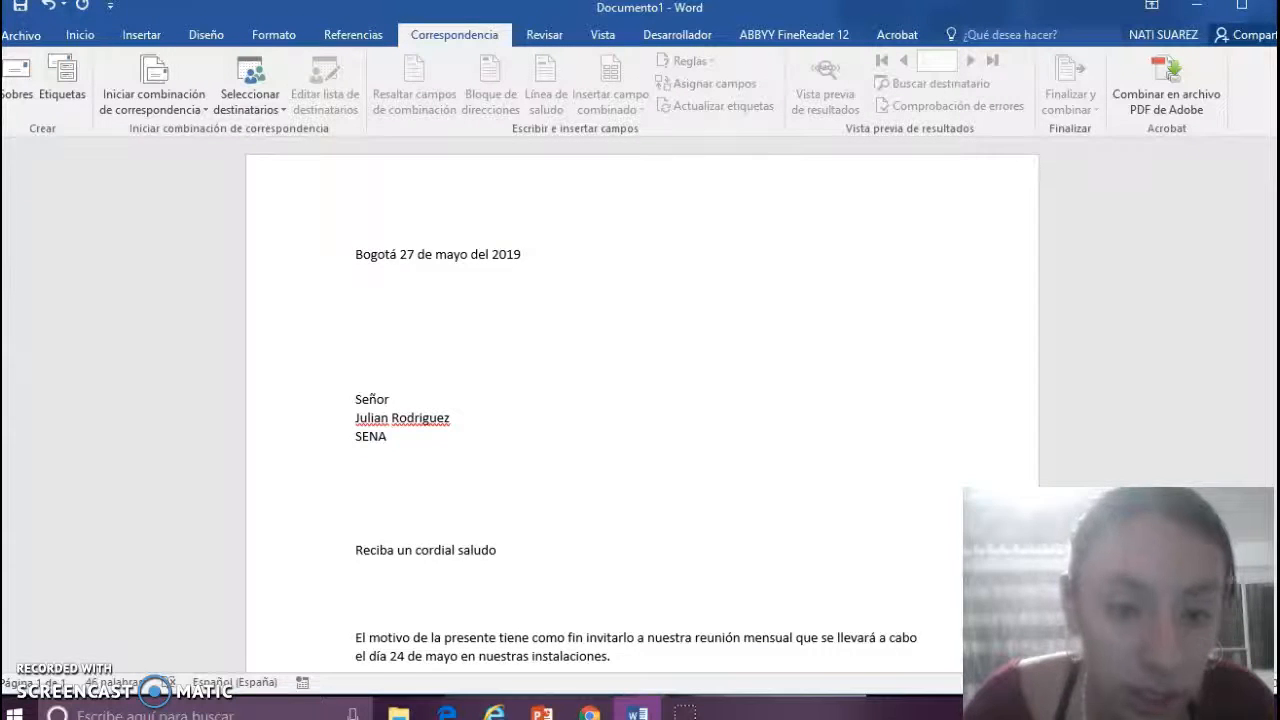
scroll(640, 400, down, 2)
scroll(640, 400, down, 6)
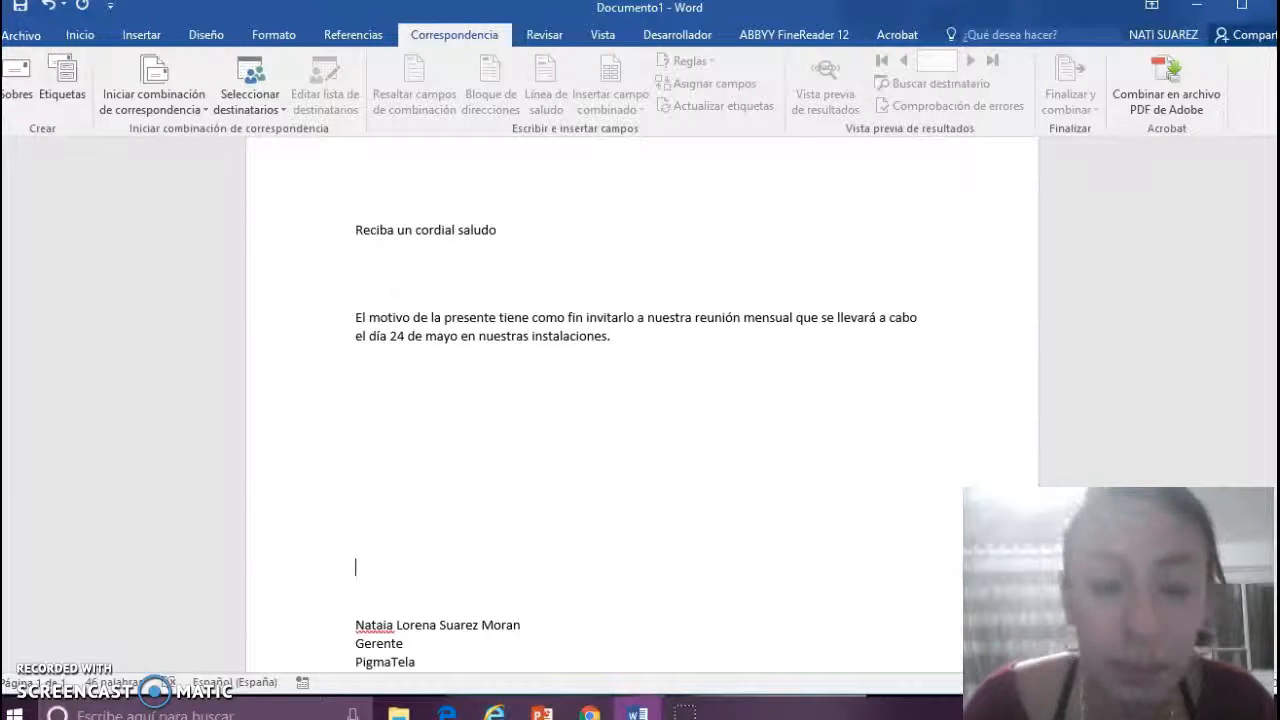
scroll(640, 400, down, 5)
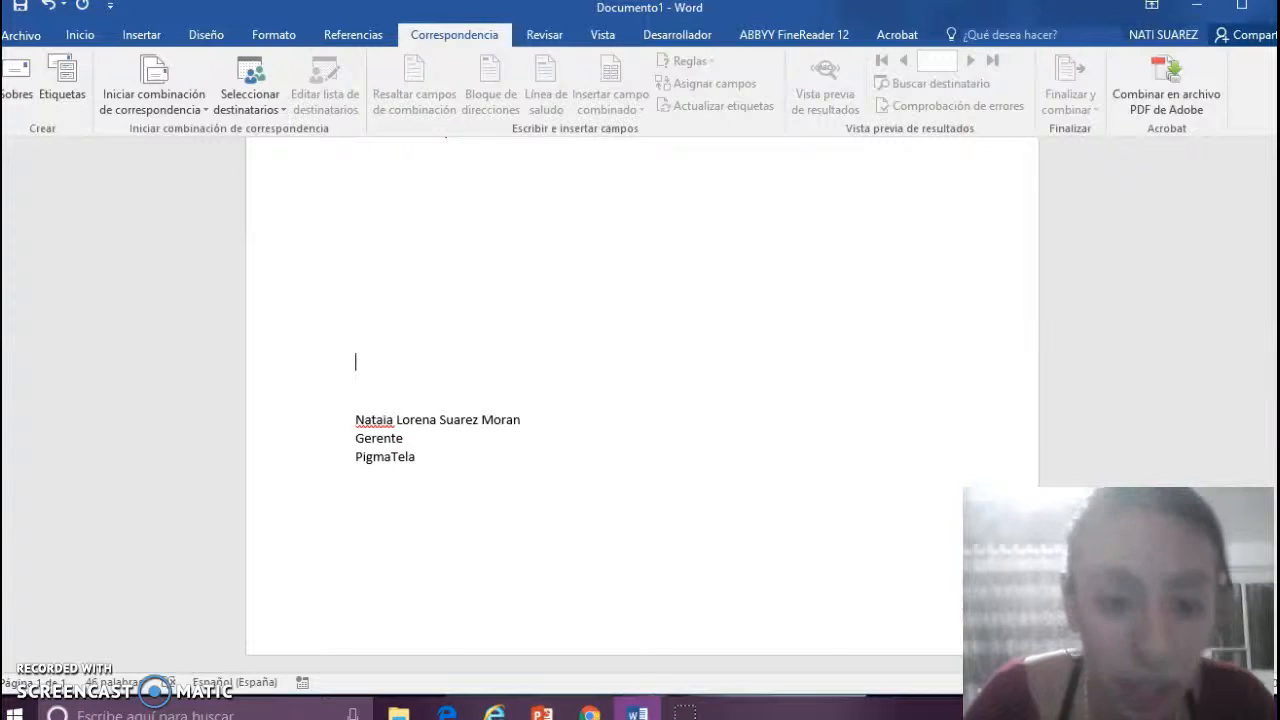
scroll(640, 400, up, 12)
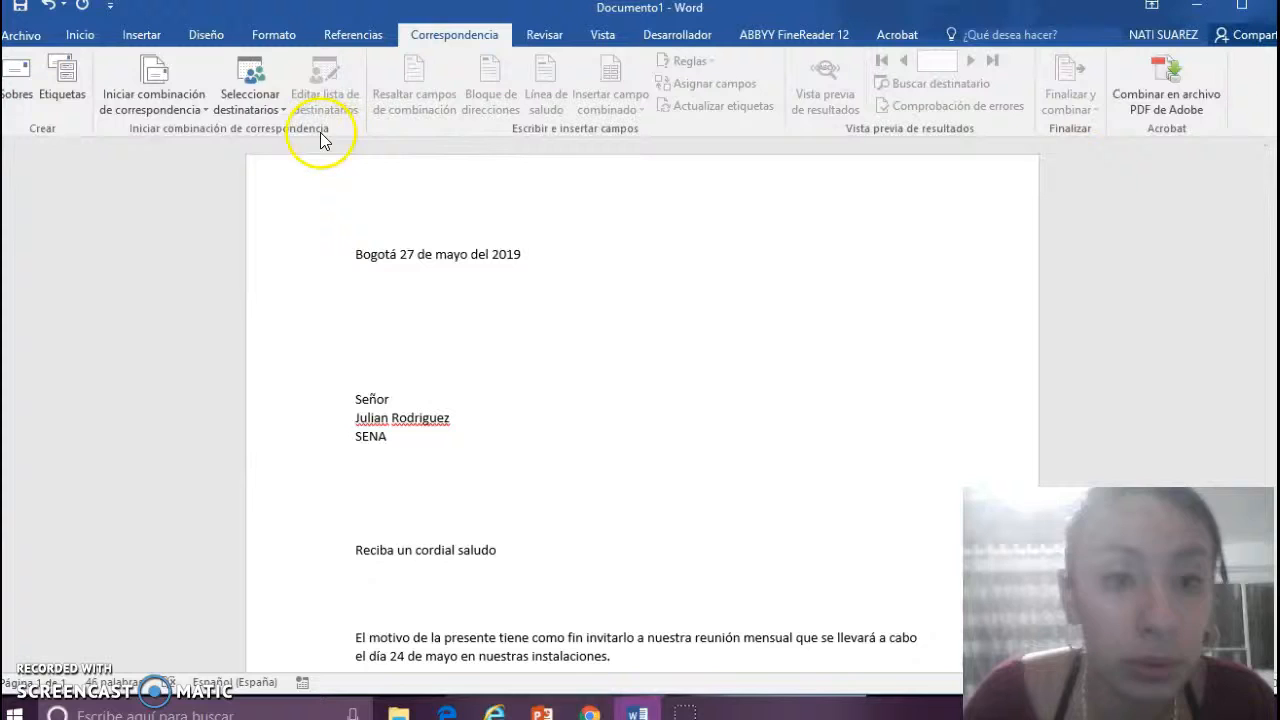
- Start a new recipient list via Correspondencia > Seleccionar destinatarios > Escribir una nueva lista
click(425, 43)
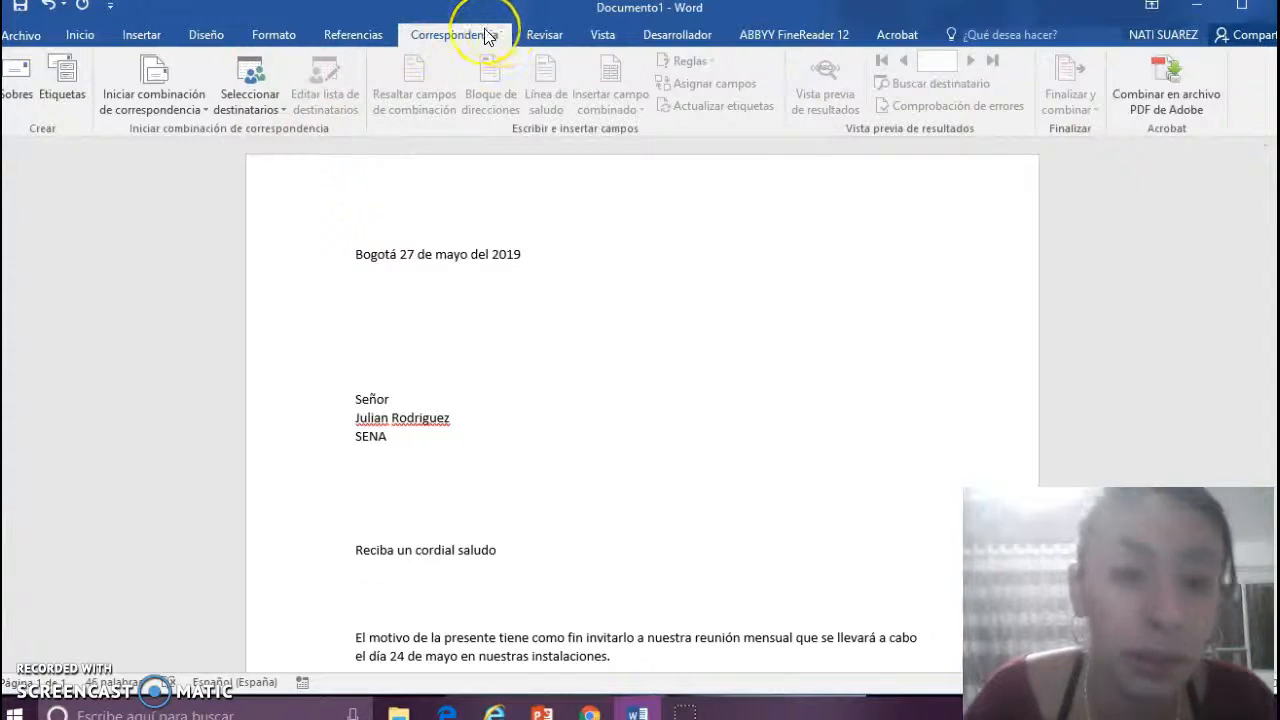
click(270, 110)
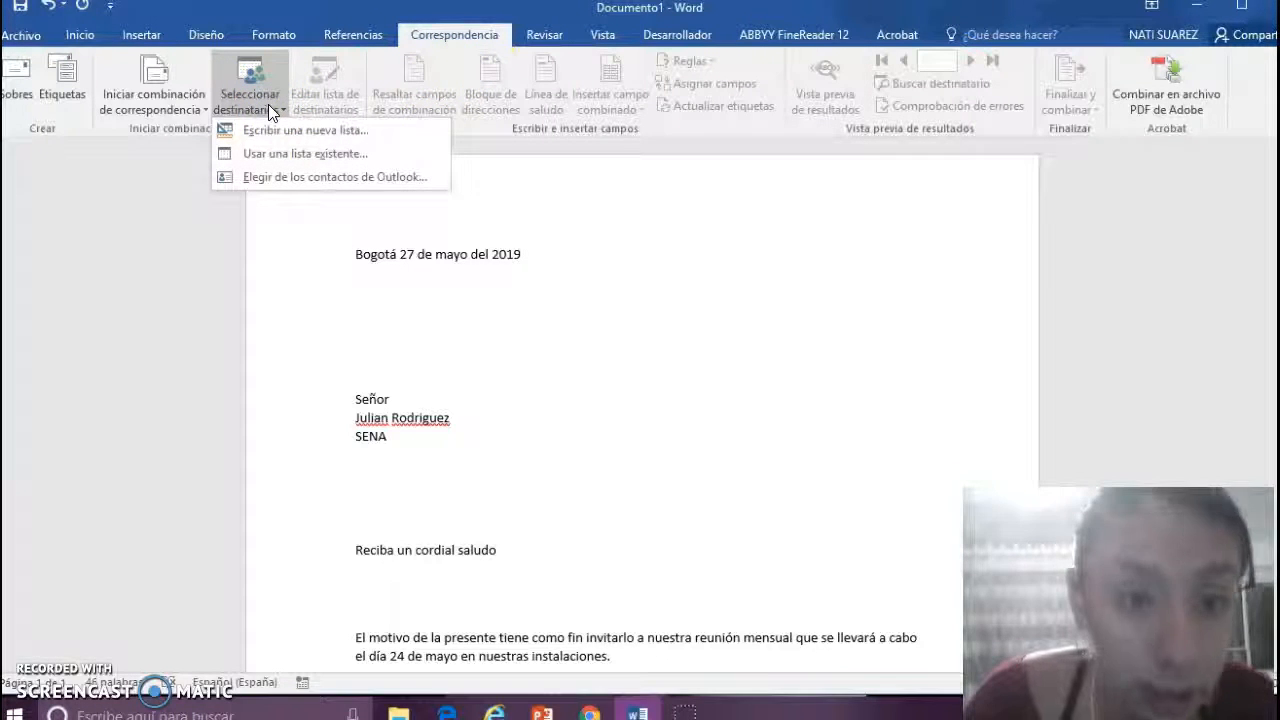
click(399, 130)
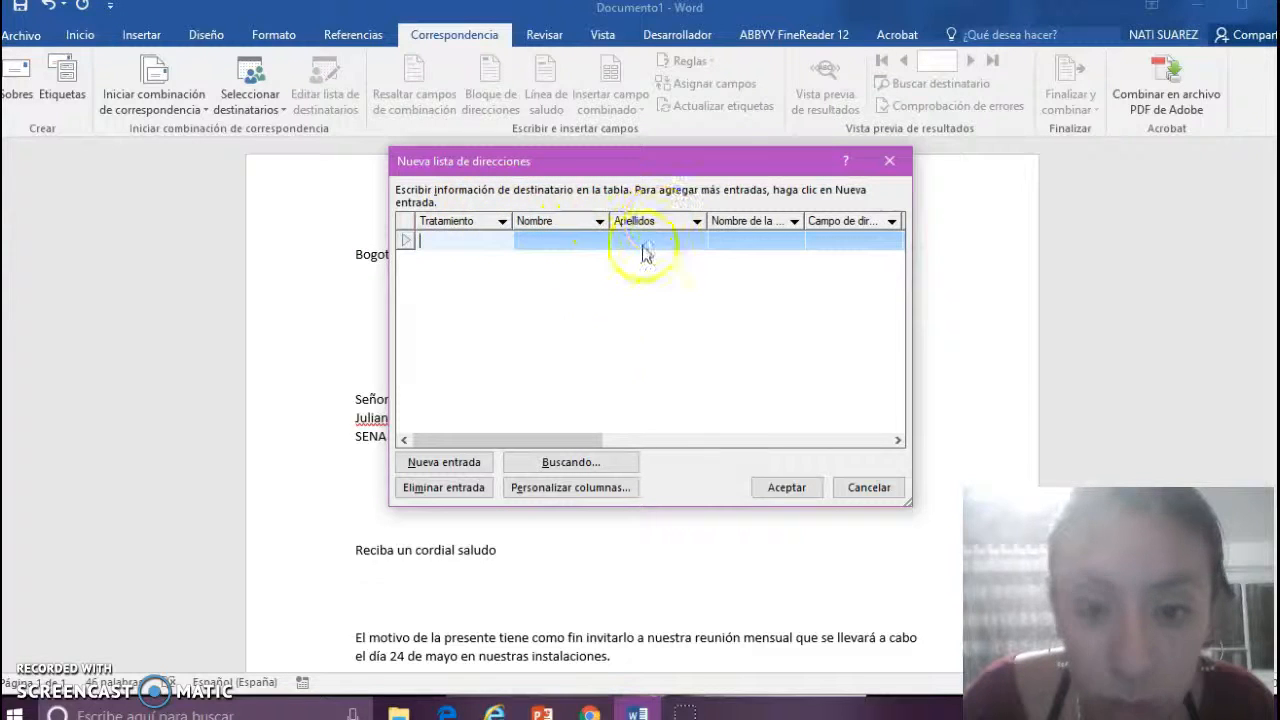
click(549, 489)
- Rename the Tratamiento column to Dirigido and apply the column changes
click(578, 241)
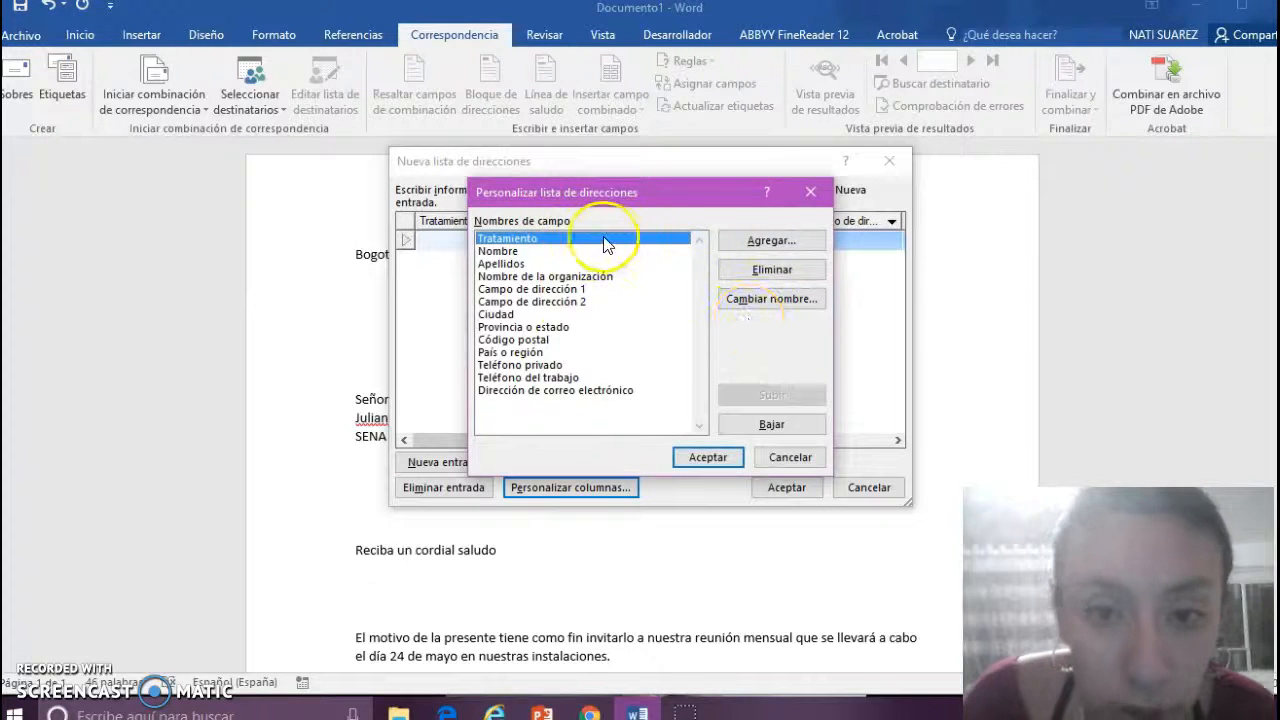
click(763, 305)
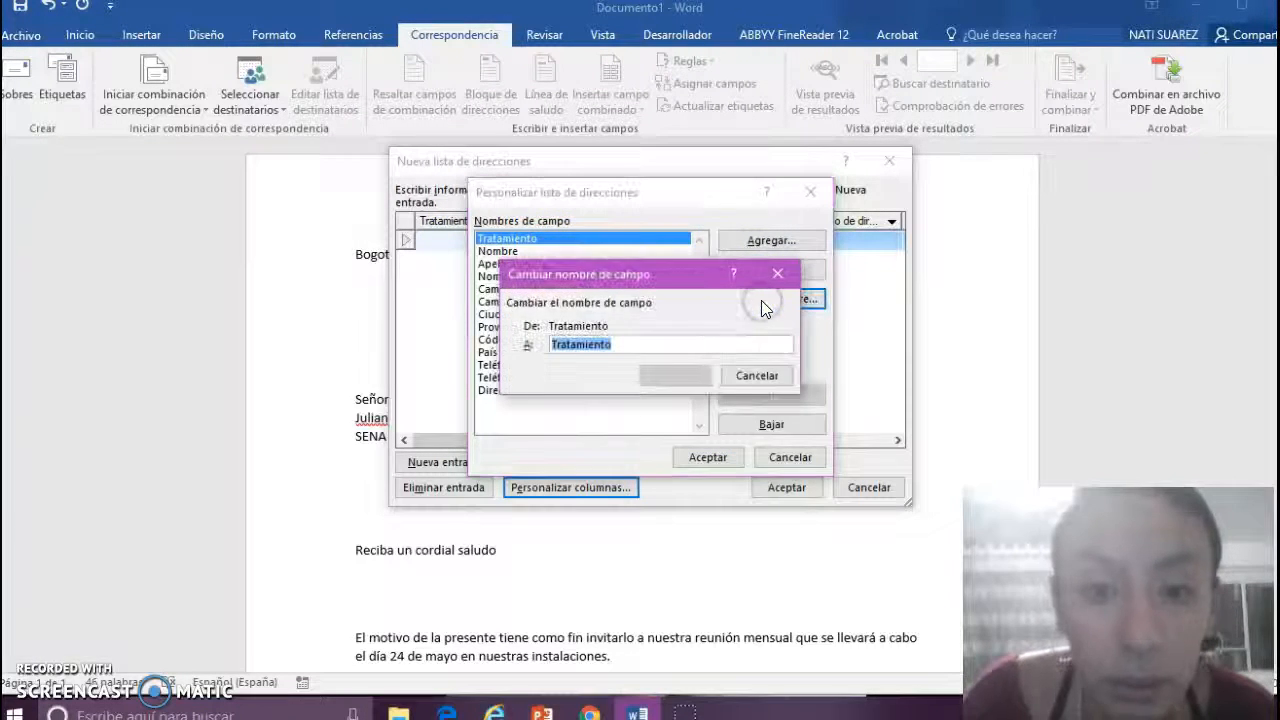
key(BackSpace)
text(Di)
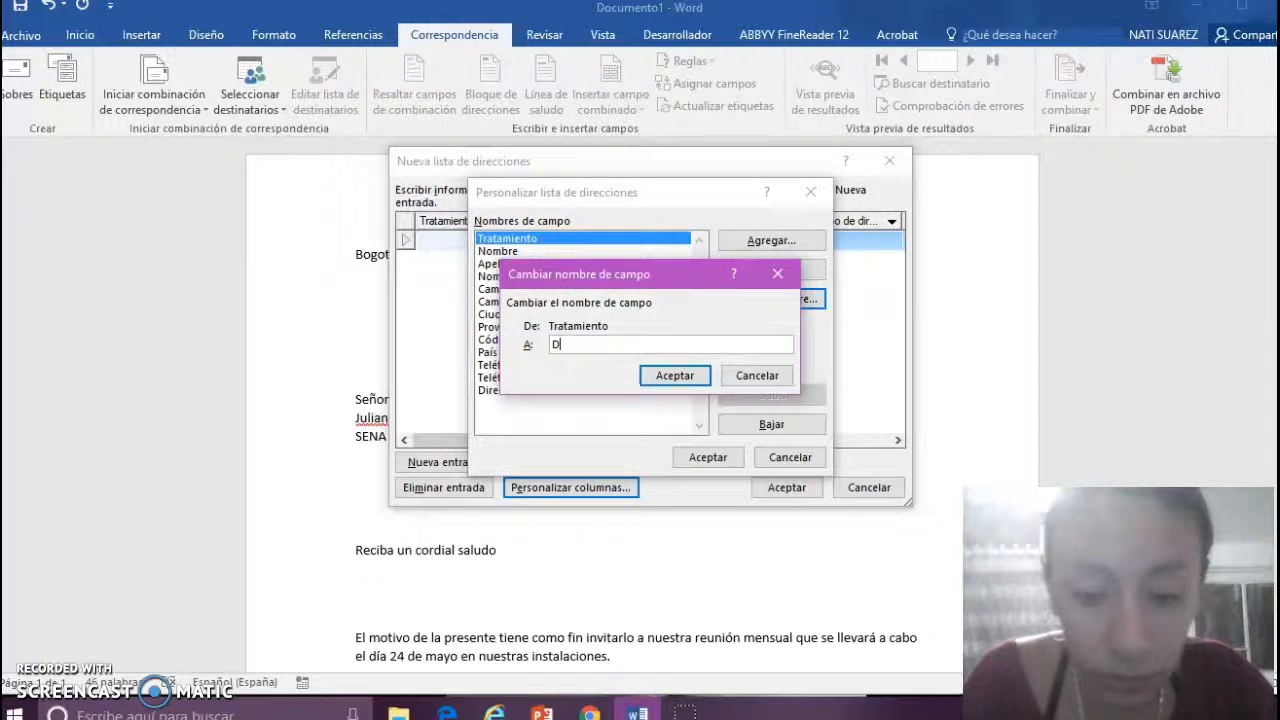
text(rigido)
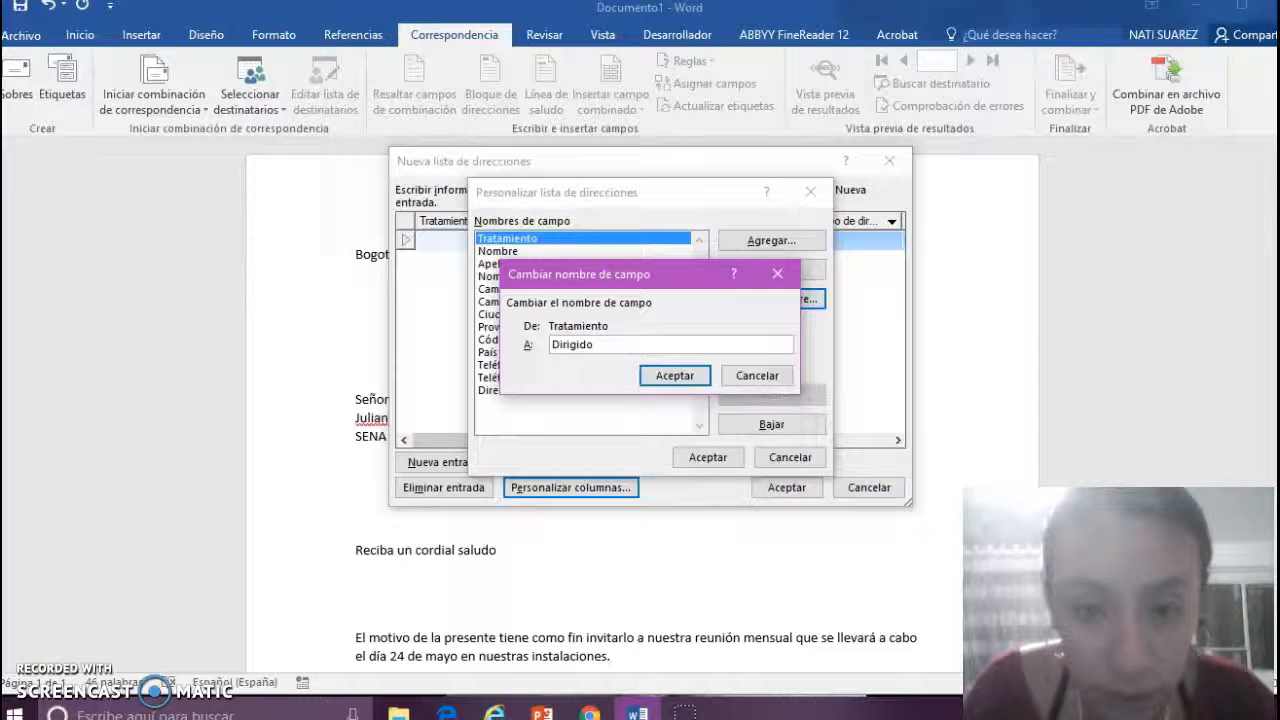
click(677, 381)
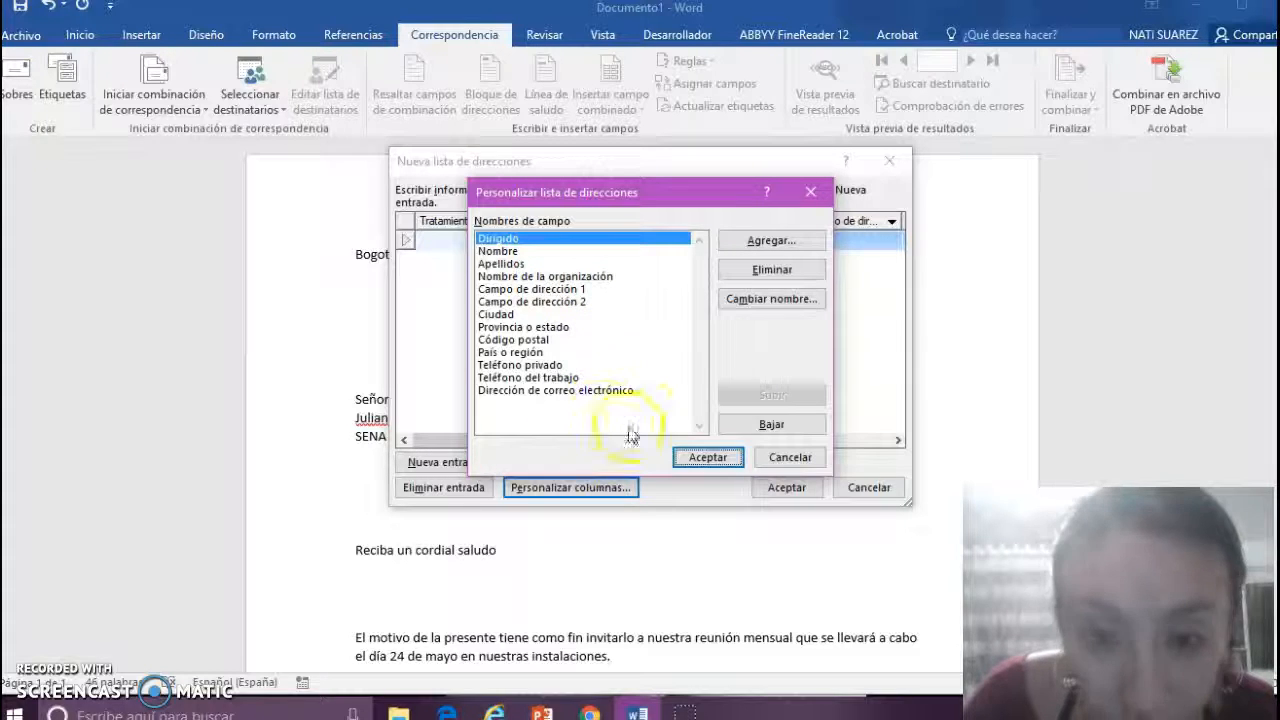
click(703, 458)
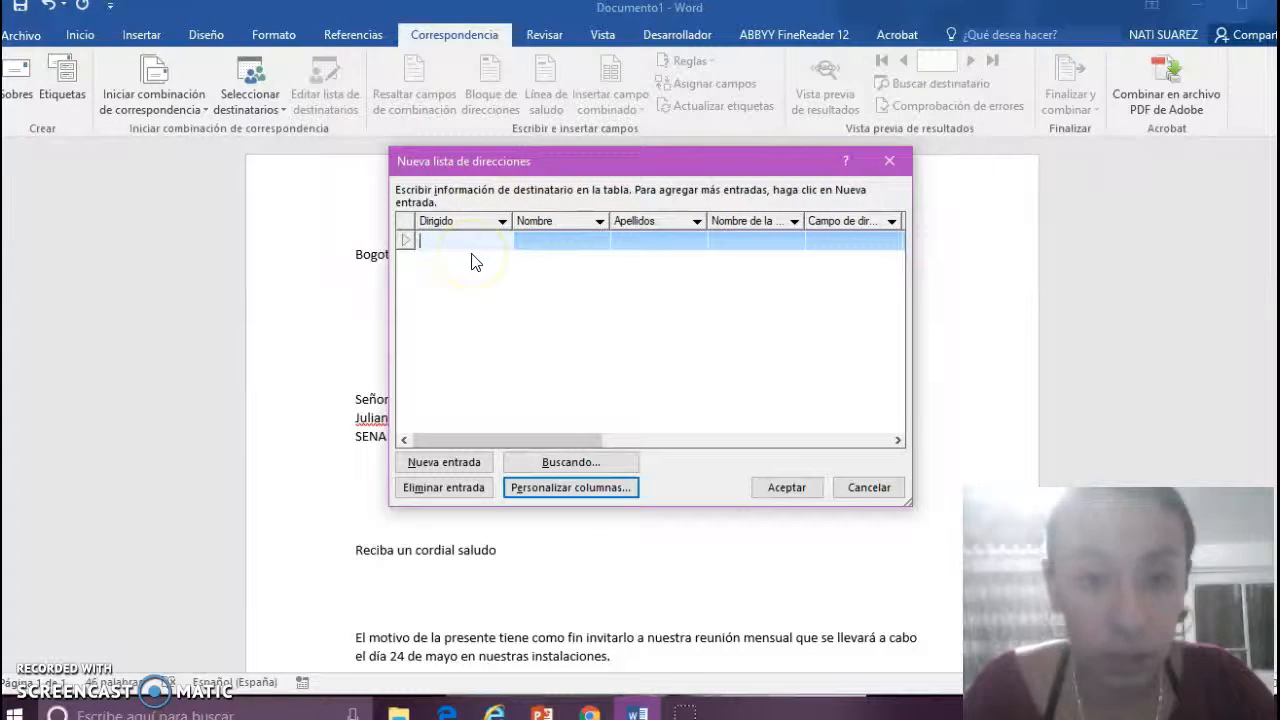
- Enter the first recipient as Señor with first name, surname and company CocaCola, then add blank rows
text(Señor)
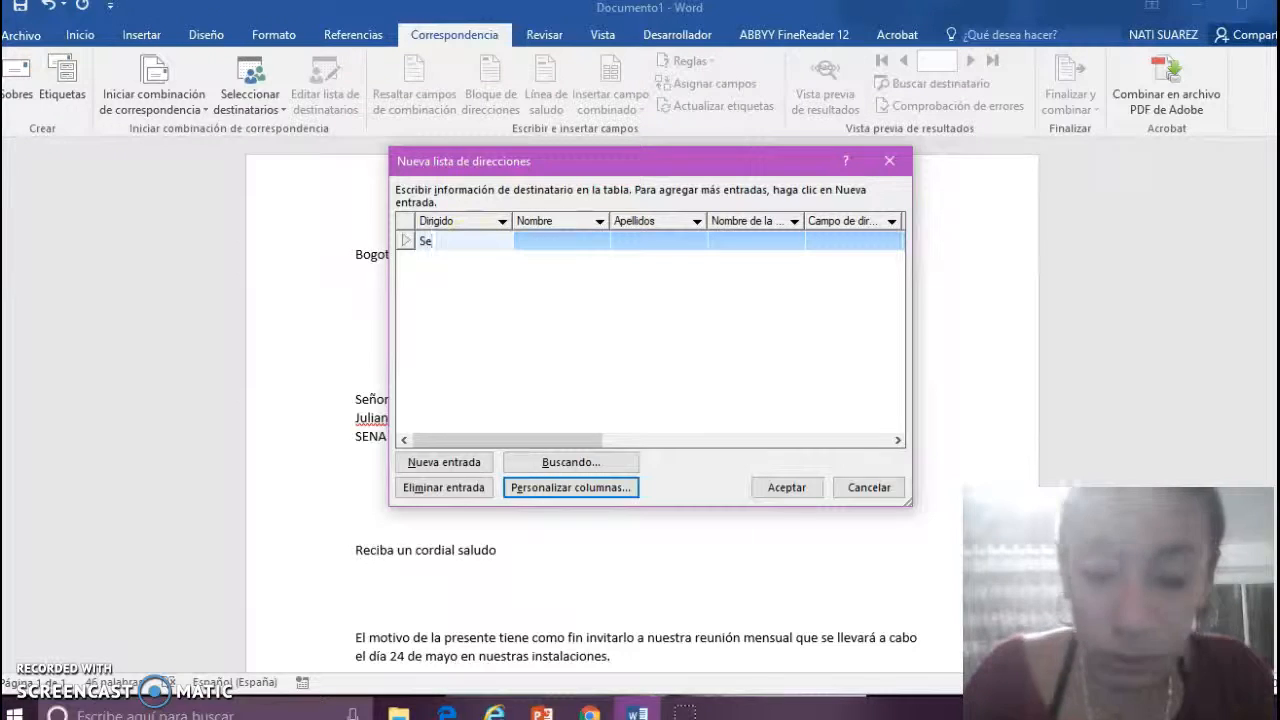
click(552, 243)
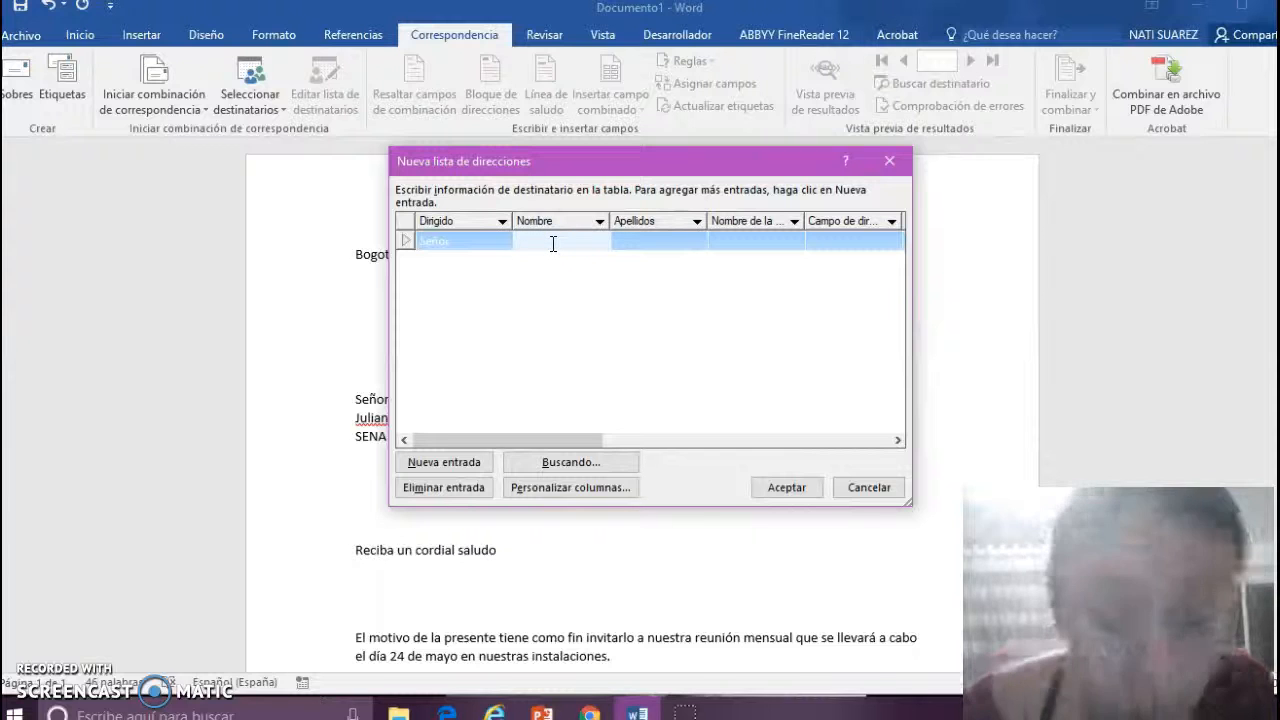
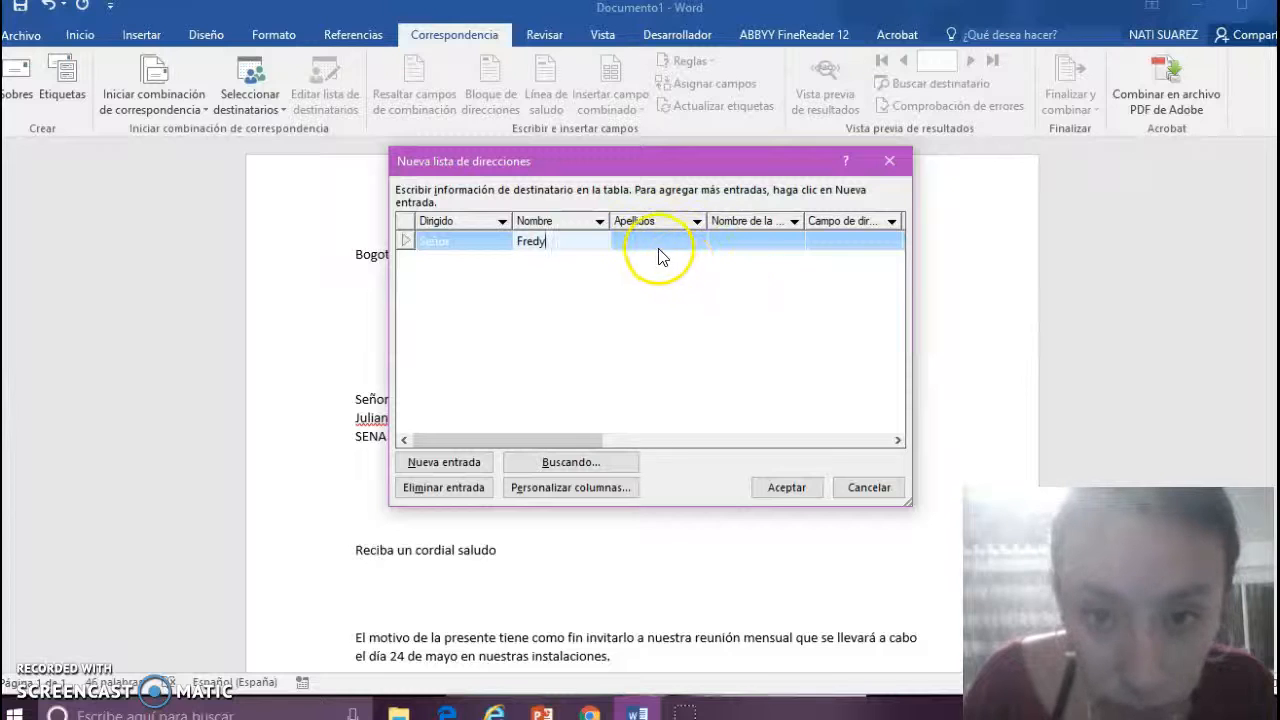
click(655, 250)
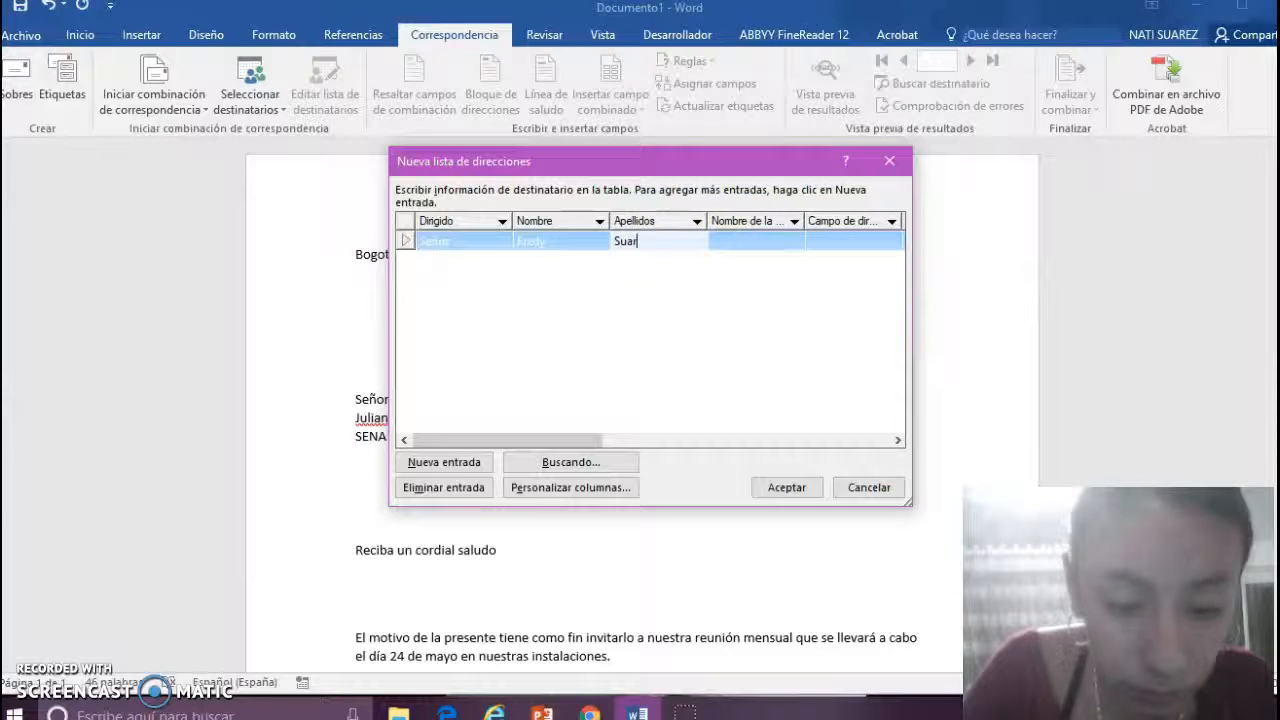
click(775, 241)
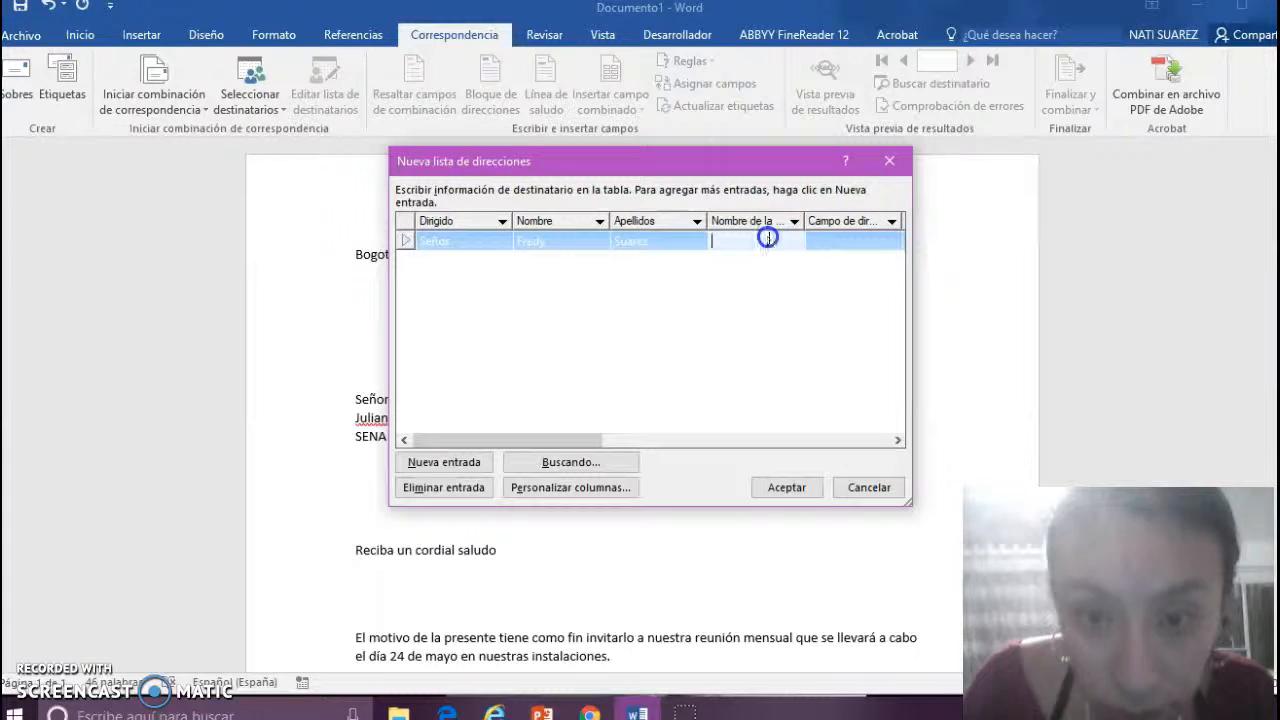
text(C)
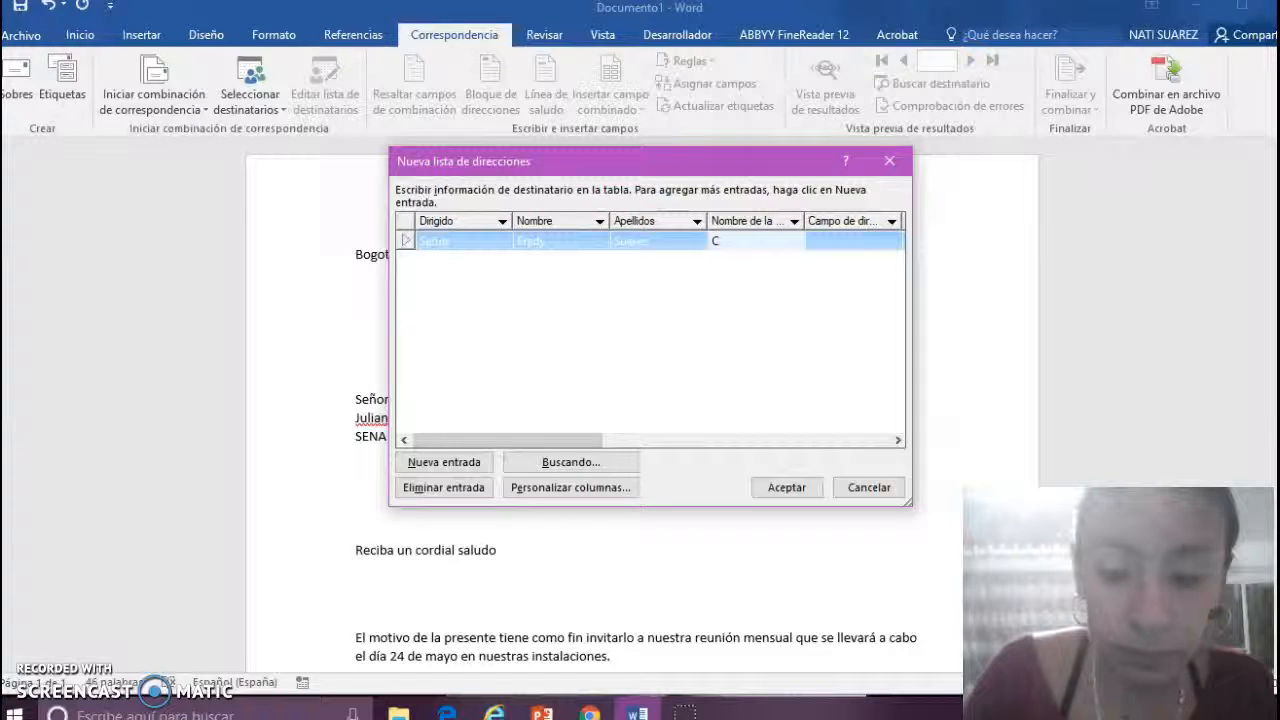
text(oca)
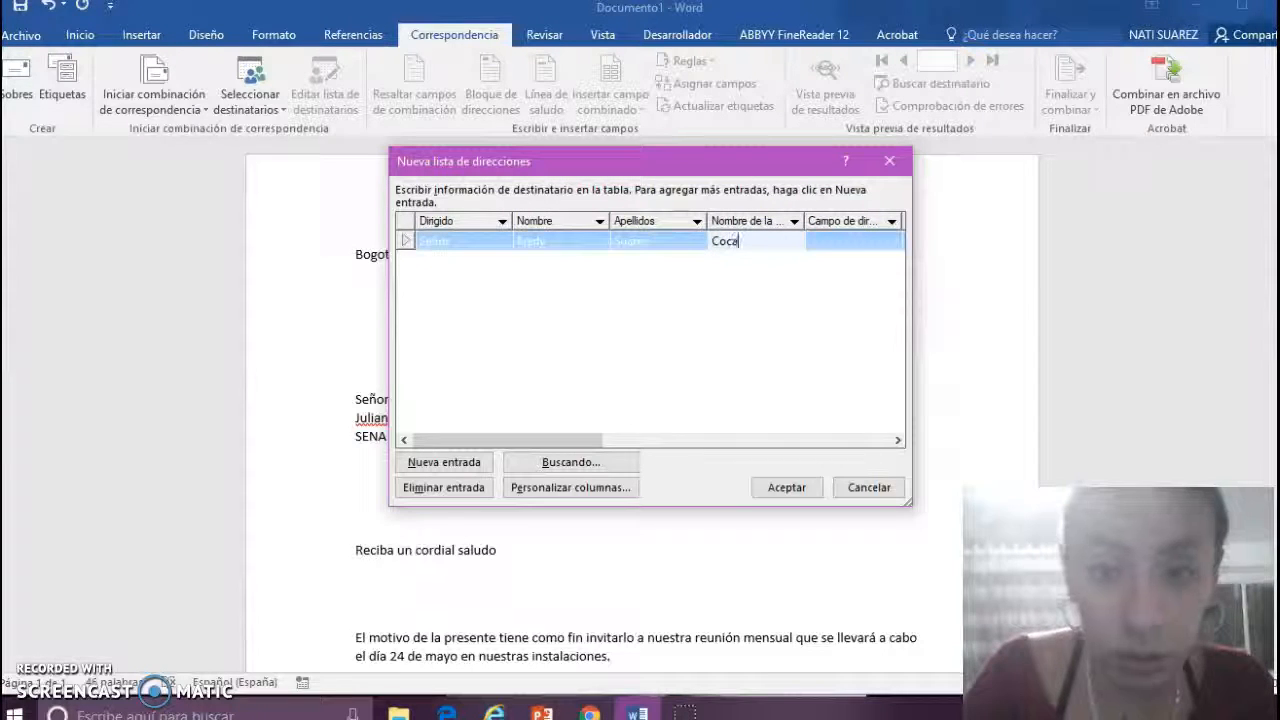
text(Cola)
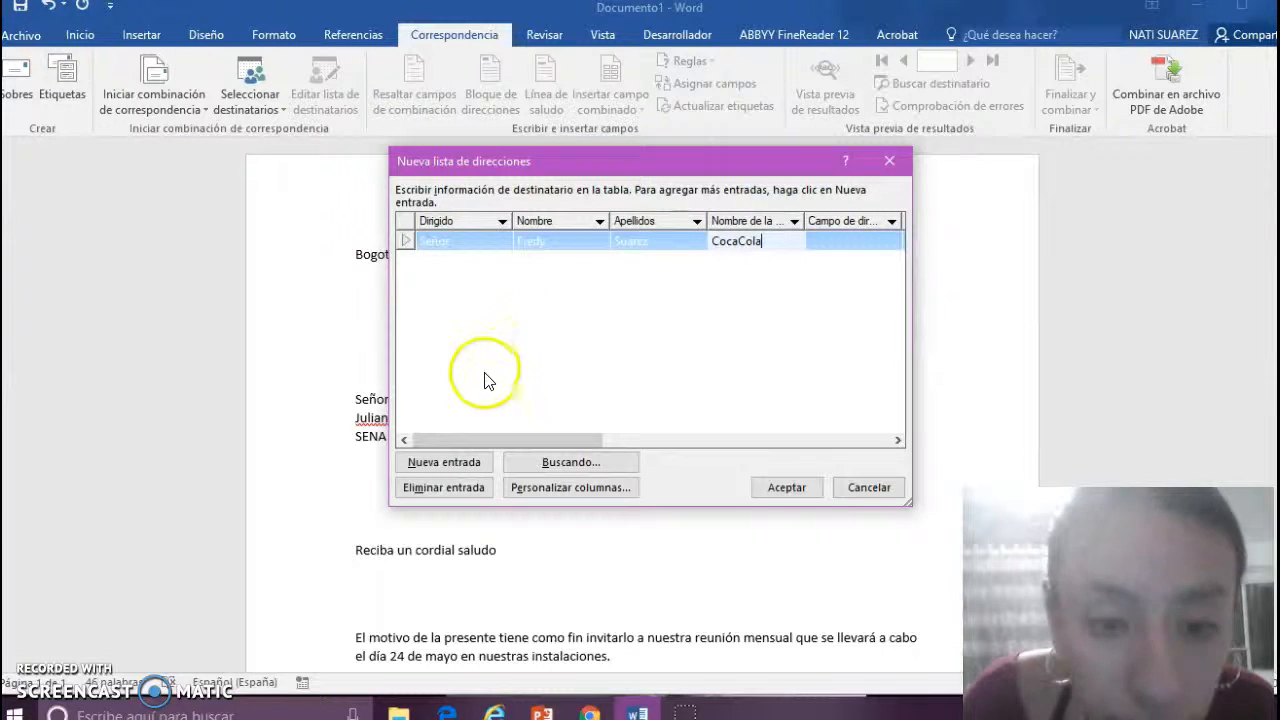
click(443, 464)
click(443, 464)
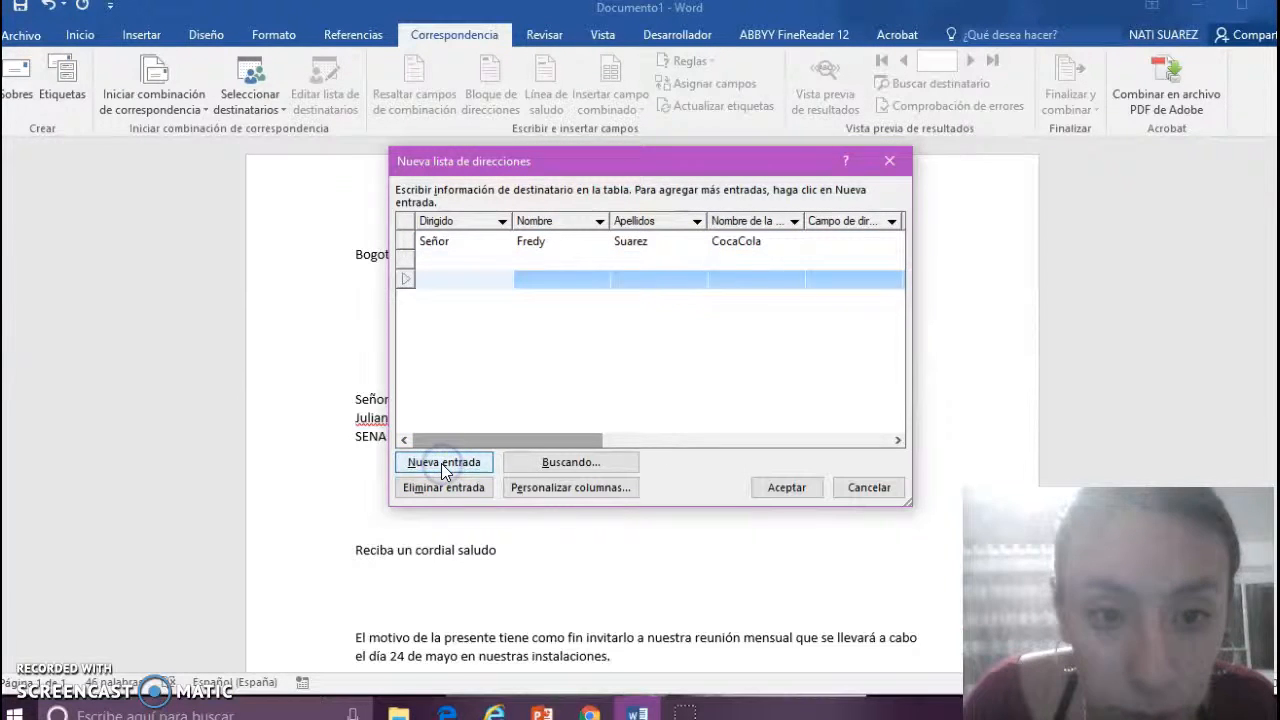
- Fill the second recipient row with Señora and the recipient's first name and surname
click(442, 463)
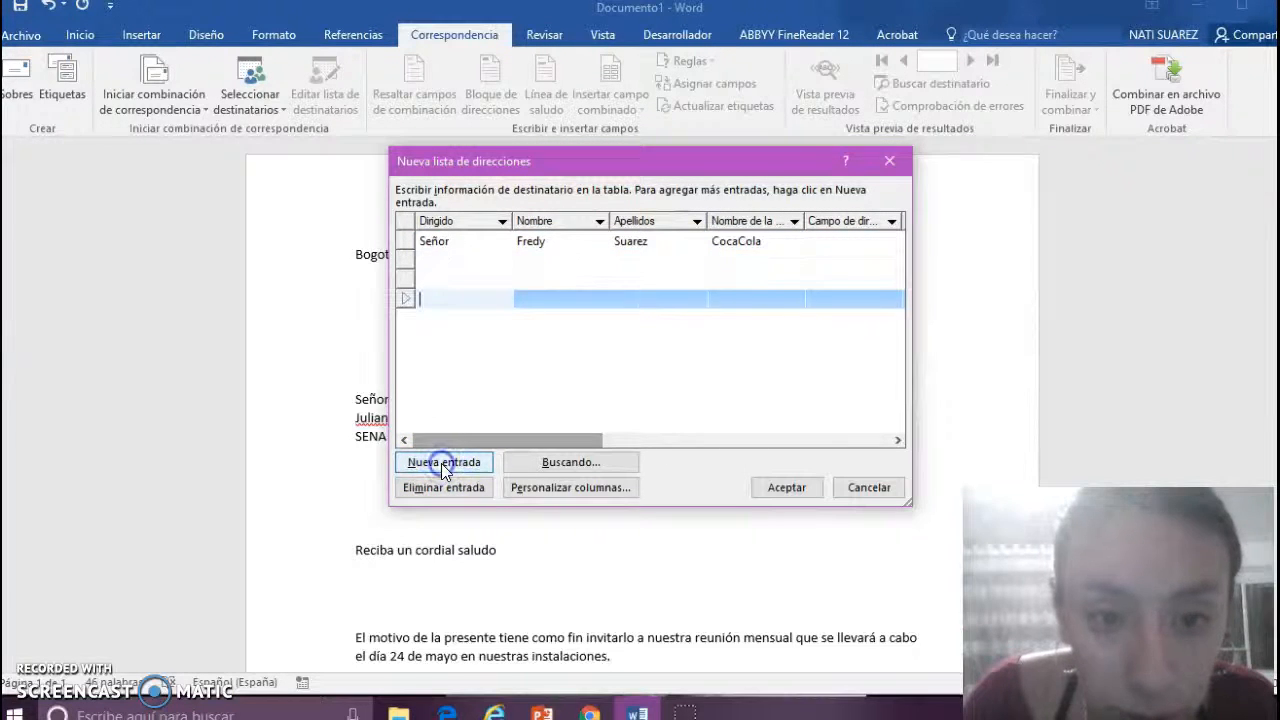
click(443, 257)
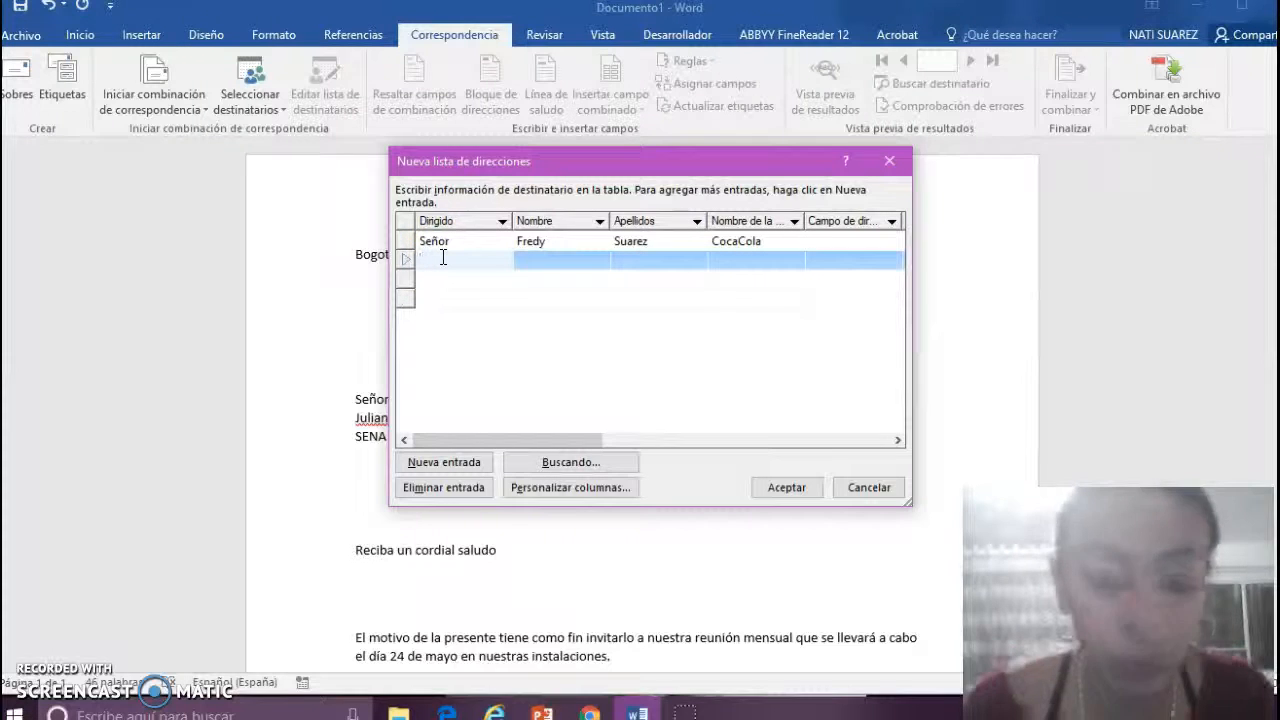
text(Seño)
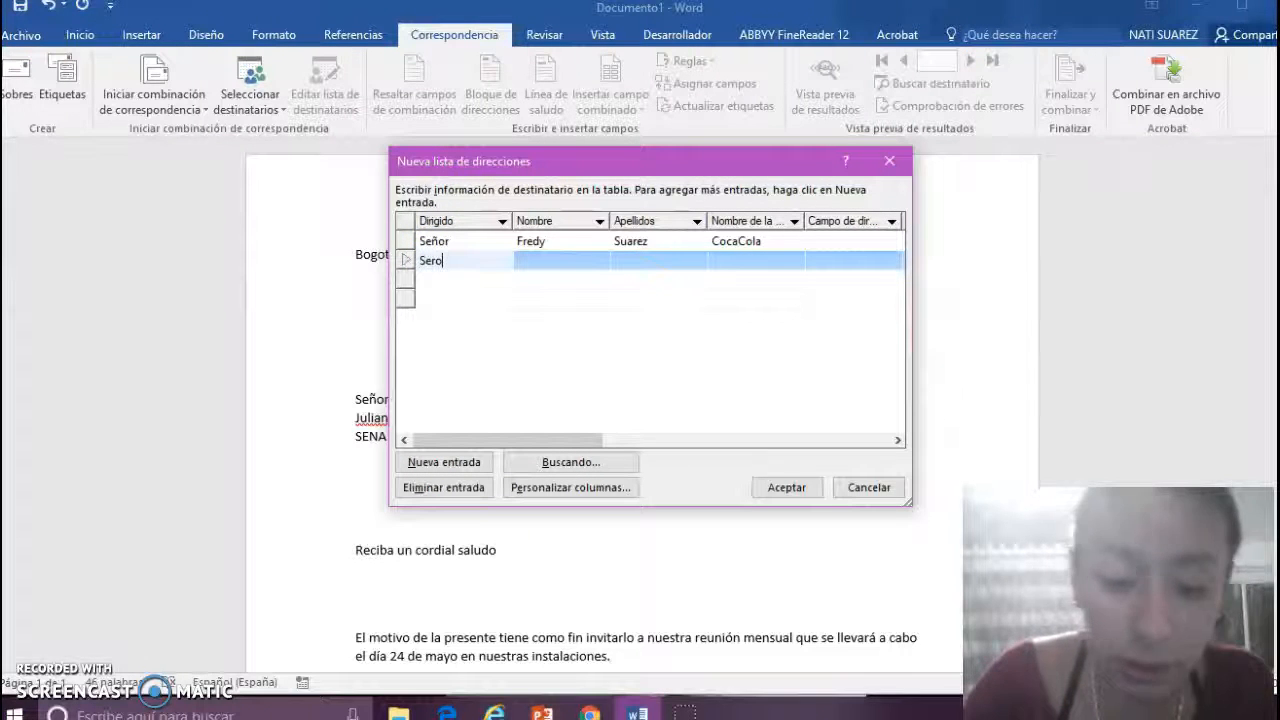
text(ra)
click(586, 263)
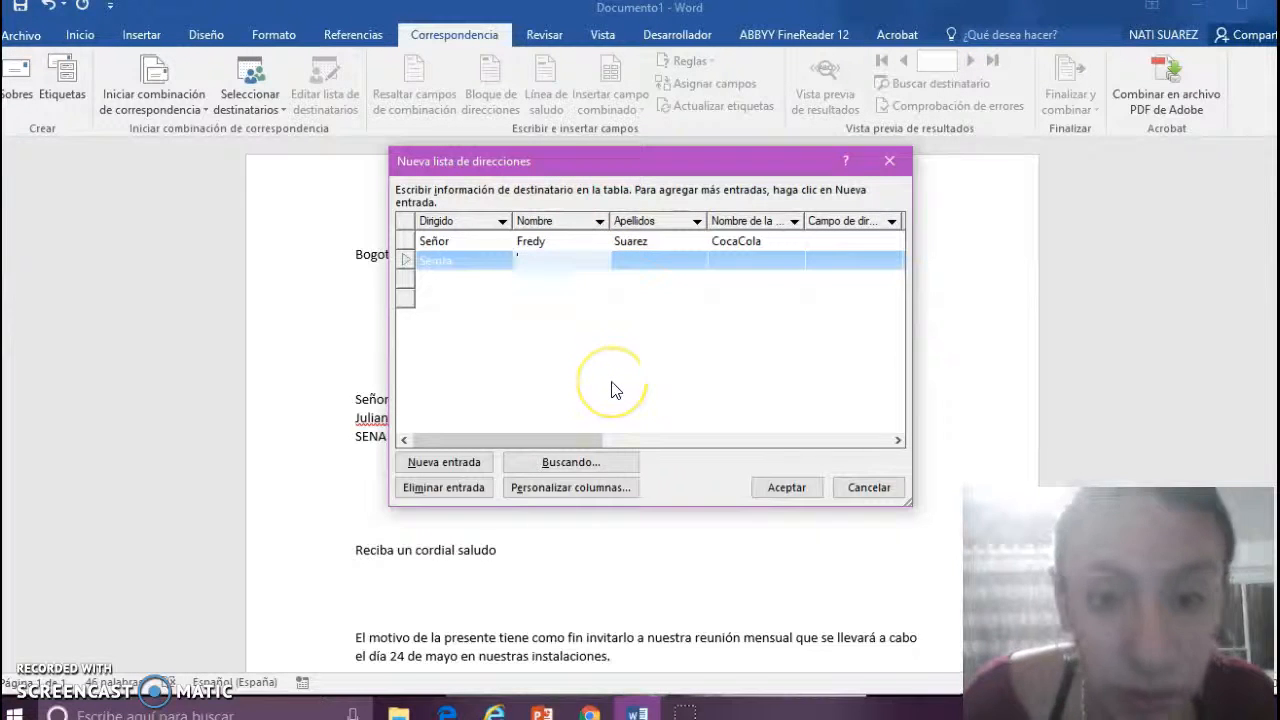
click(662, 268)
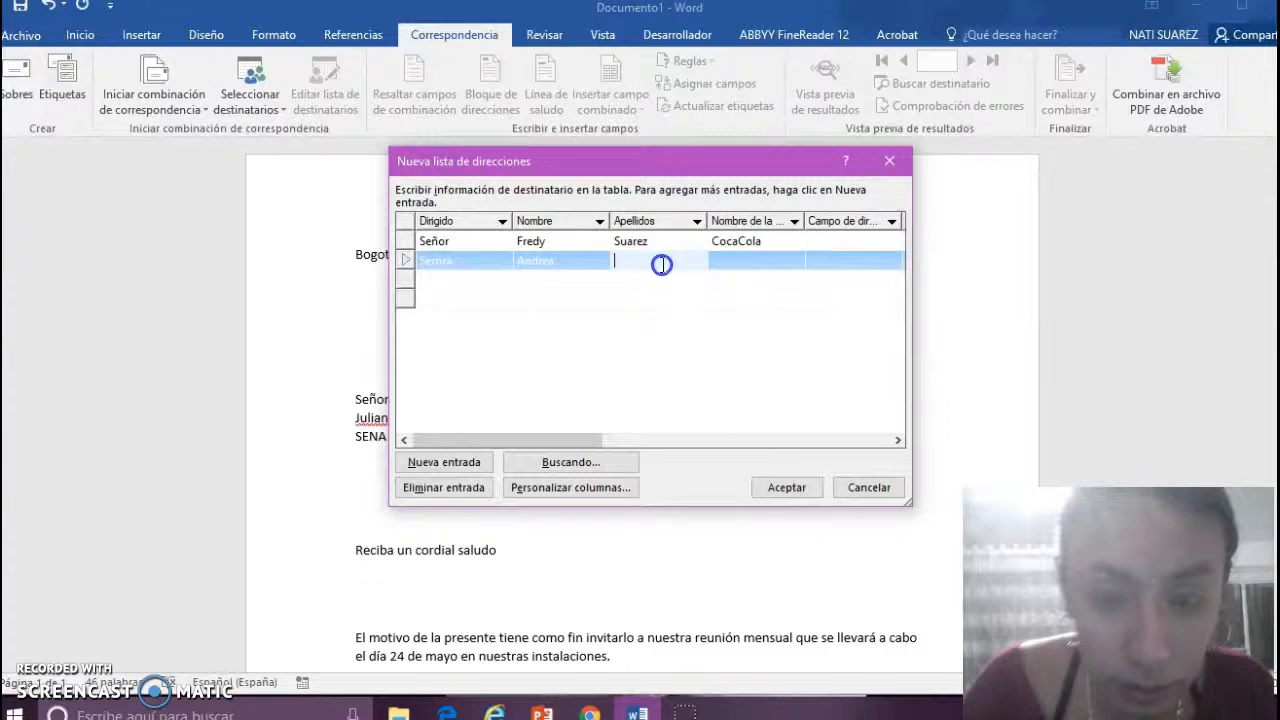
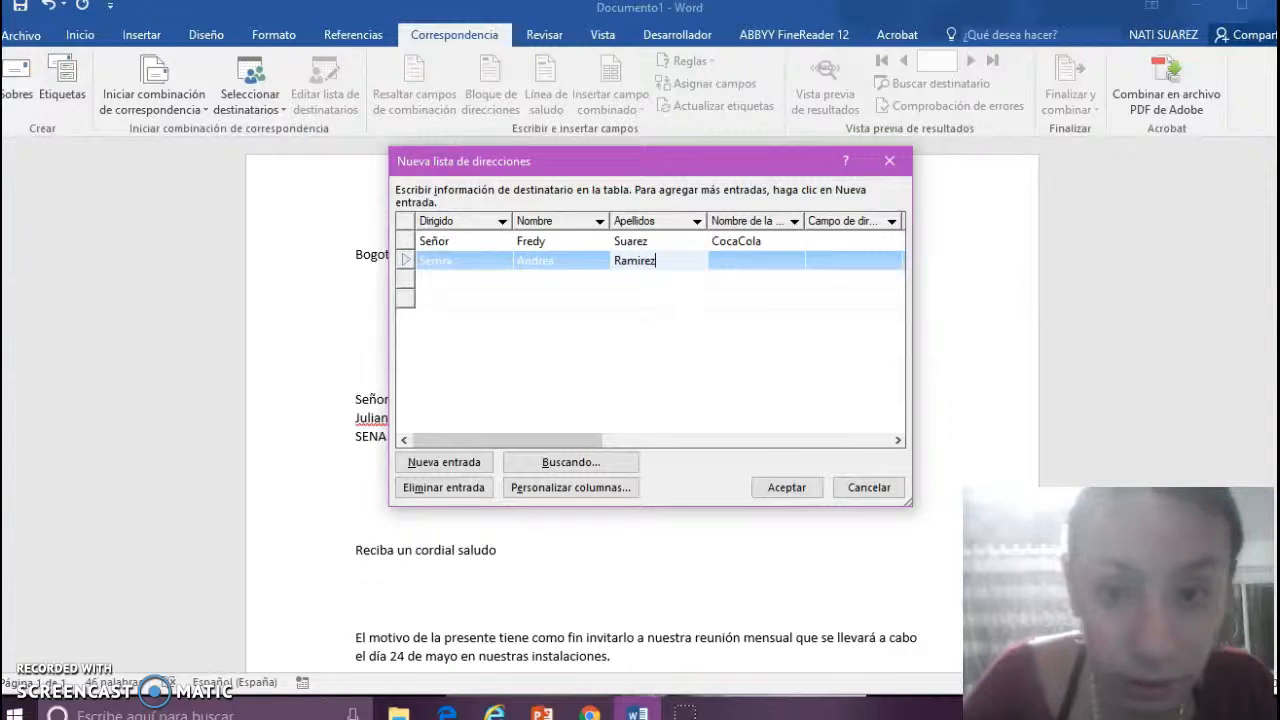
click(750, 266)
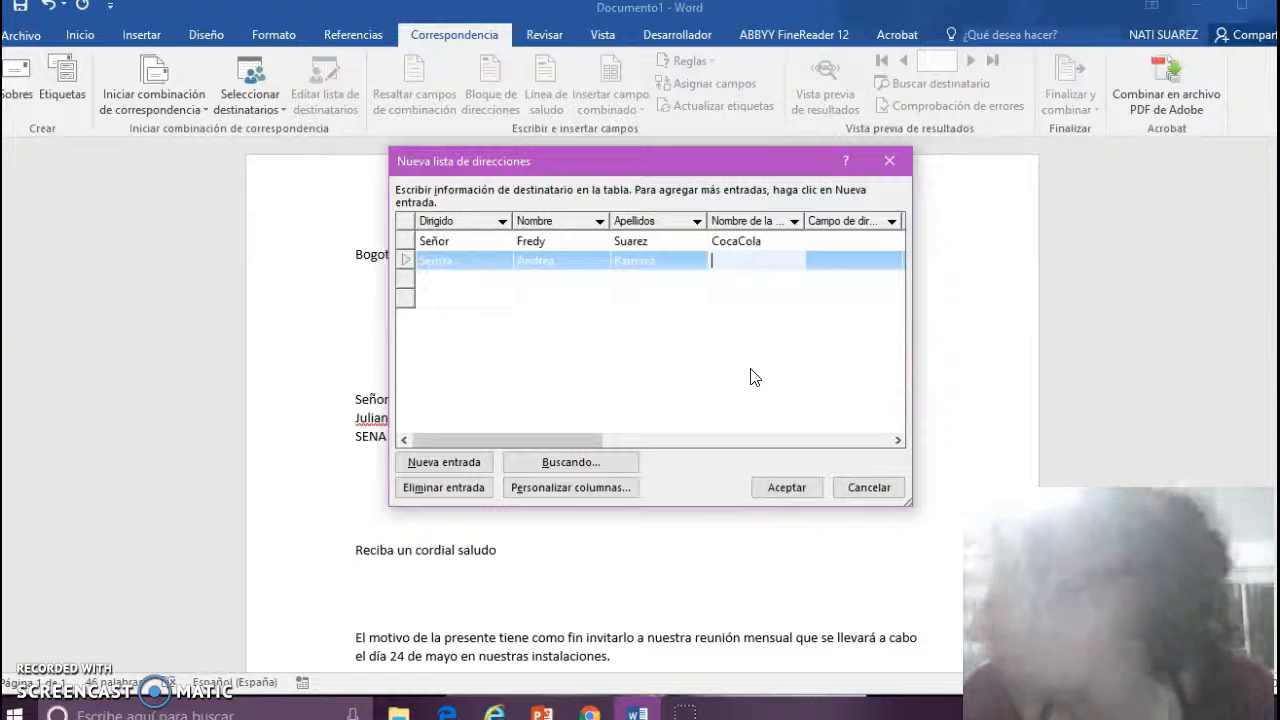
click(438, 279)
- Enter the third recipient as Señor with first name, surname and company AUTECO
text(Se)
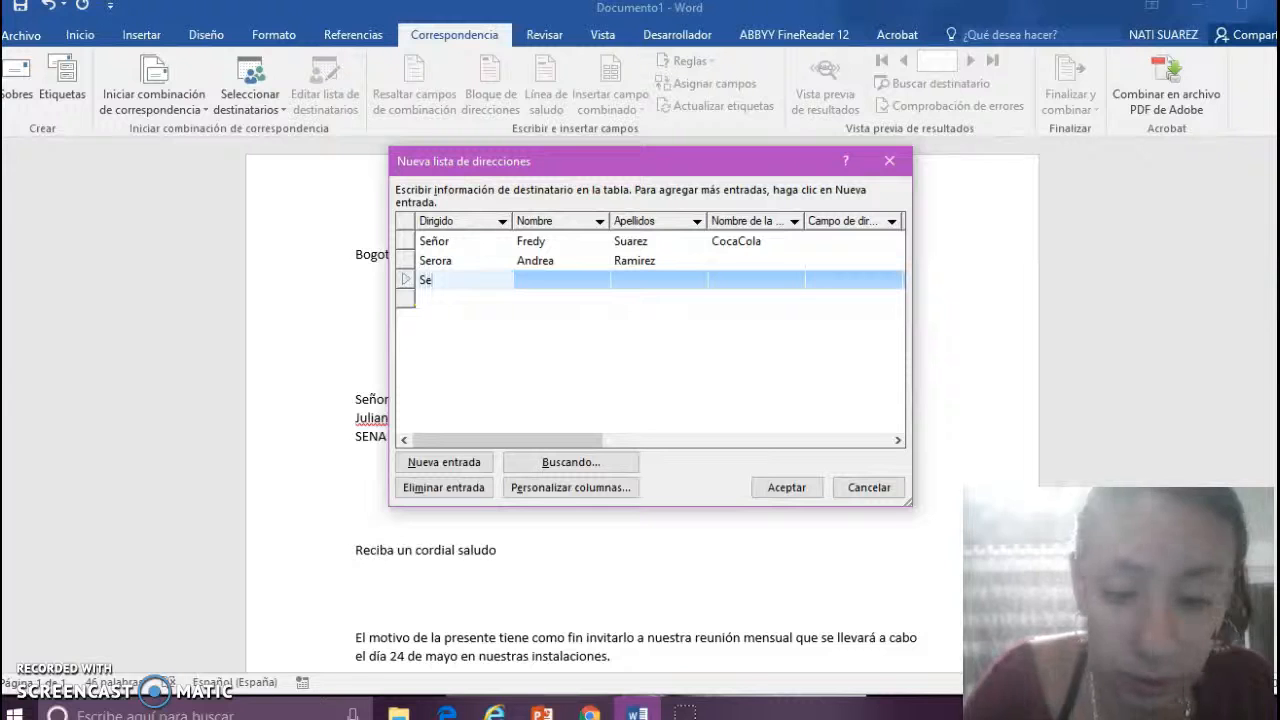
text(ñor)
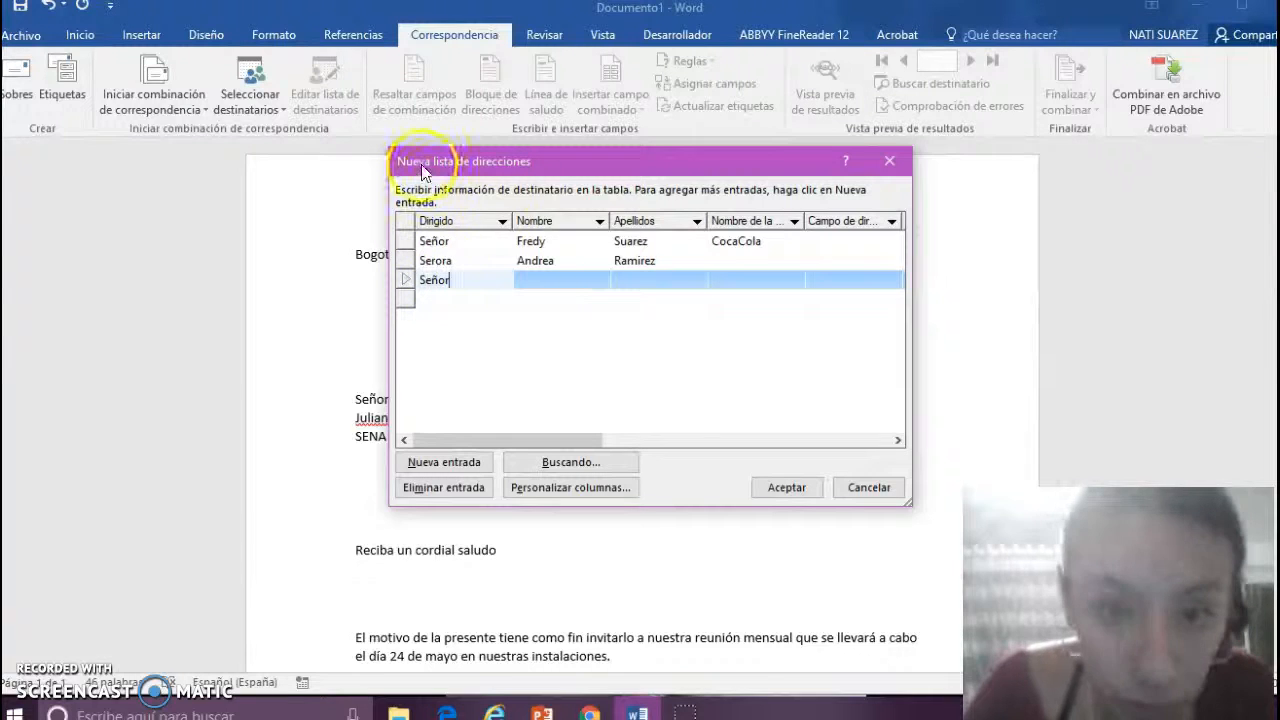
click(534, 284)
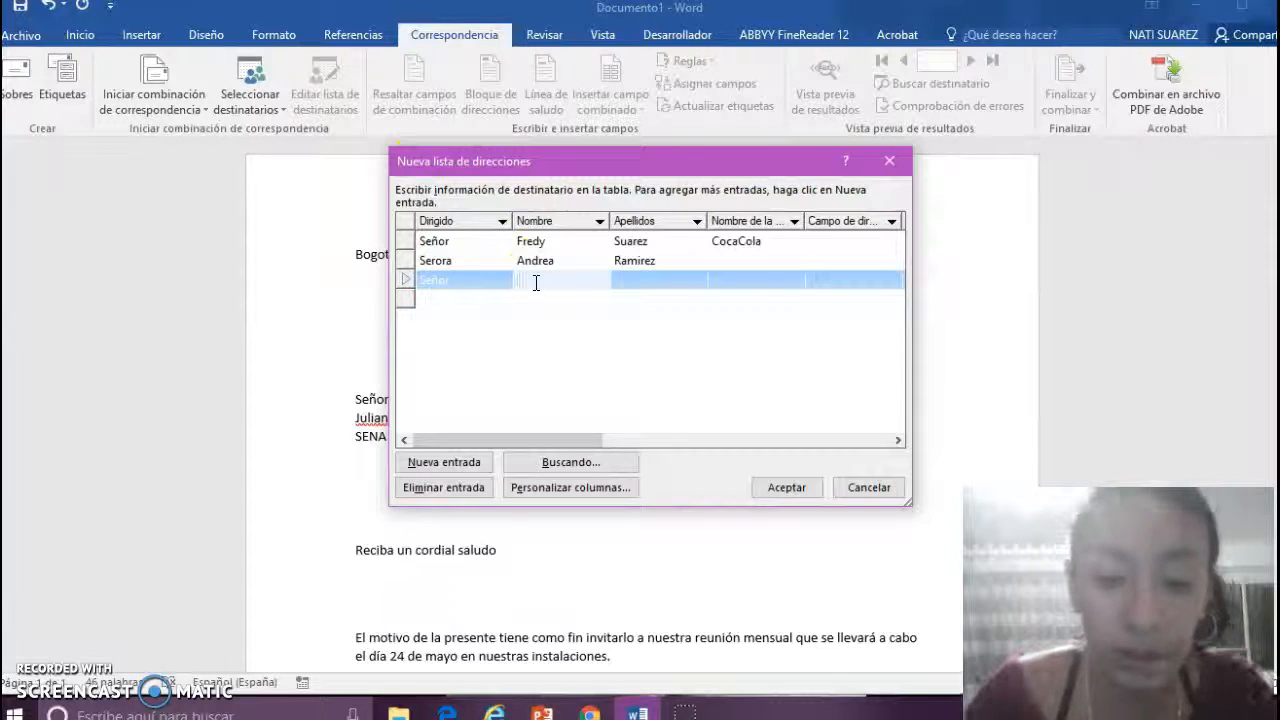
click(641, 287)
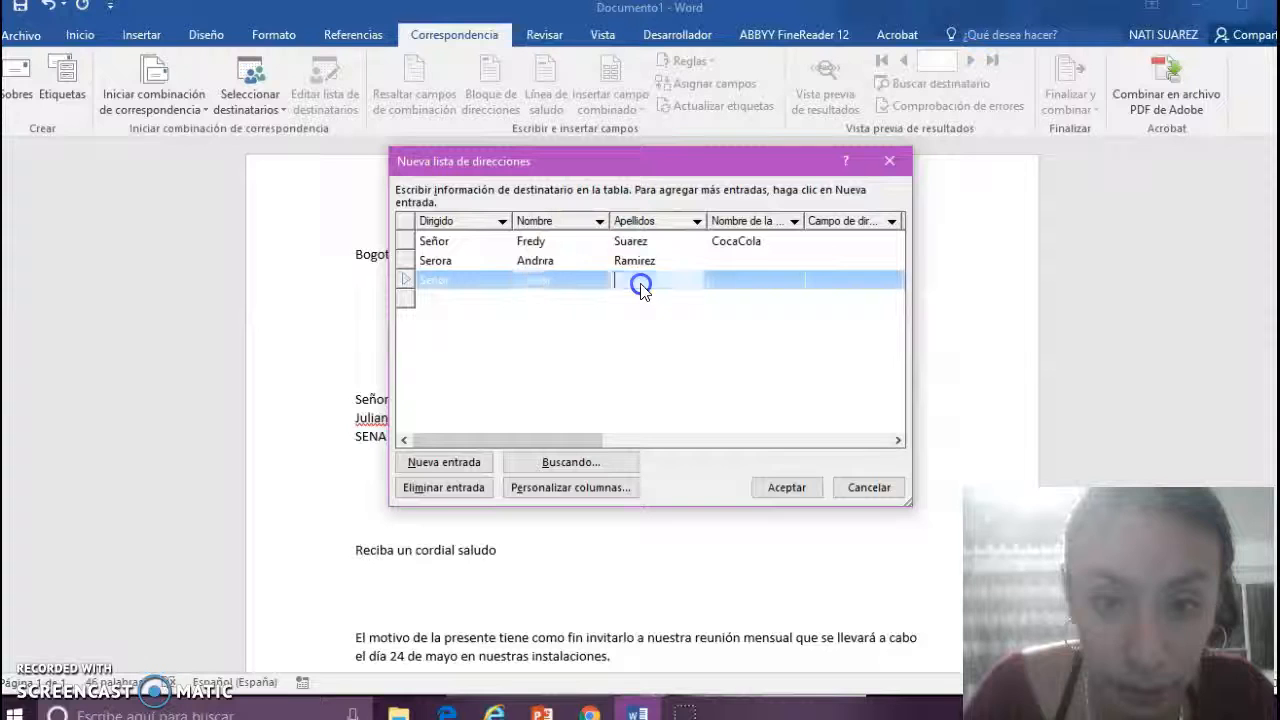
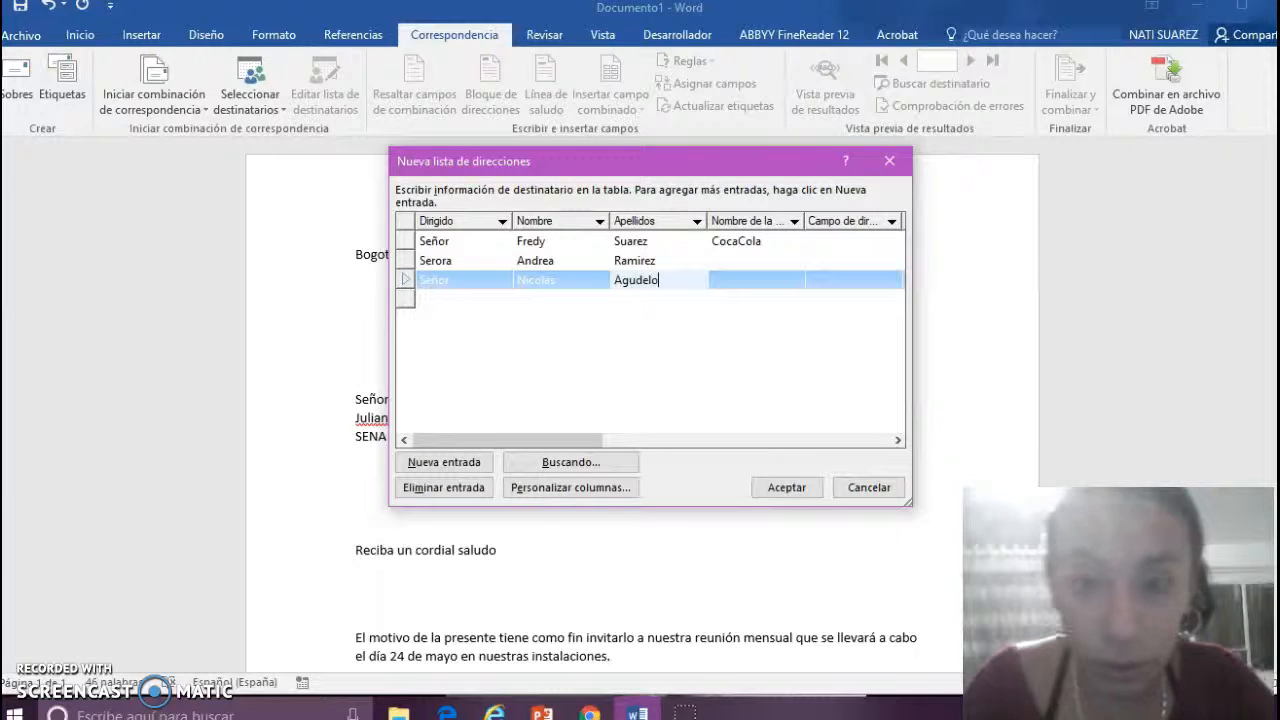
click(755, 280)
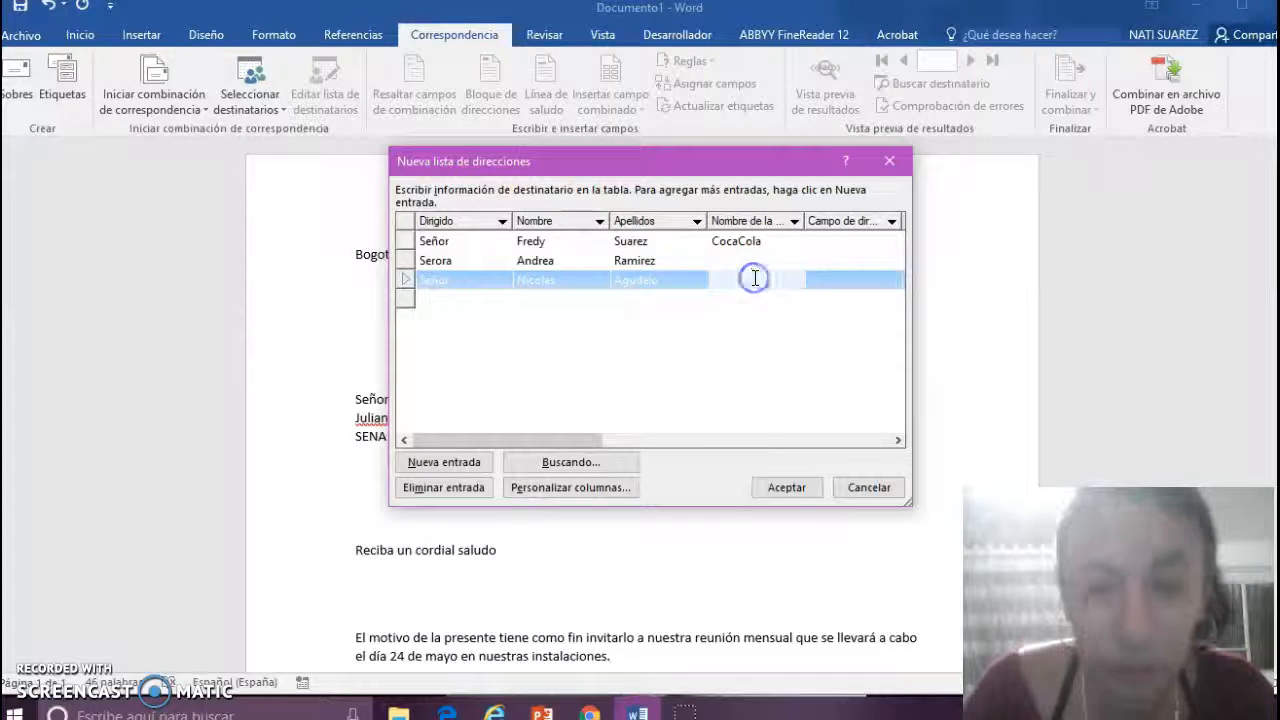
text(Aut)
key(BackSpace)
key(BackSpace)
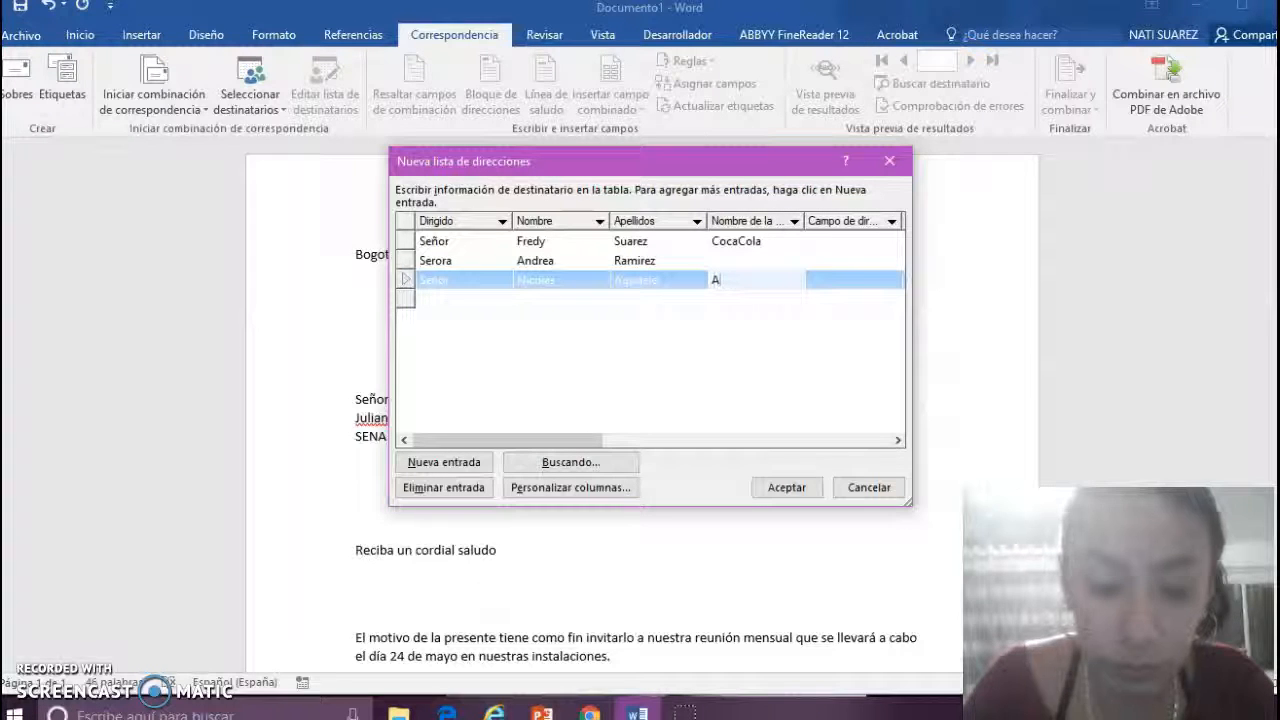
text(UTECO)
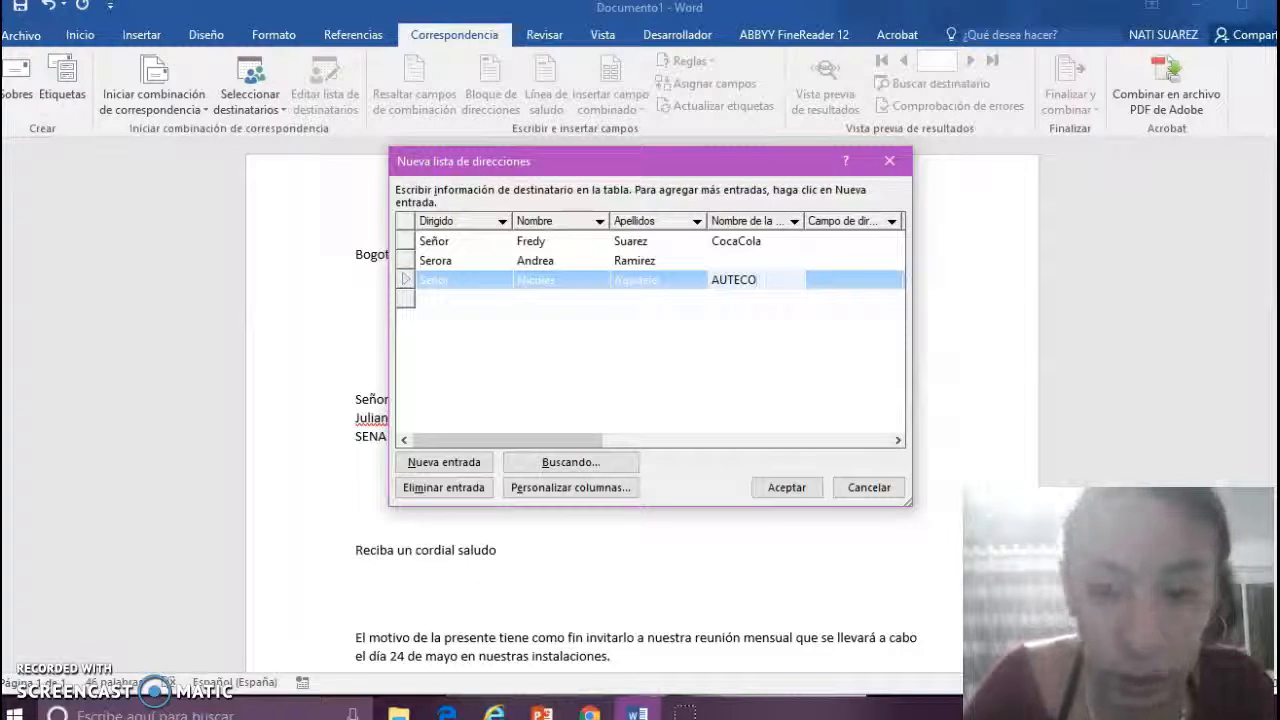
- Set the second recipient's company to Supe Ricas and add an empty fourth row
click(737, 258)
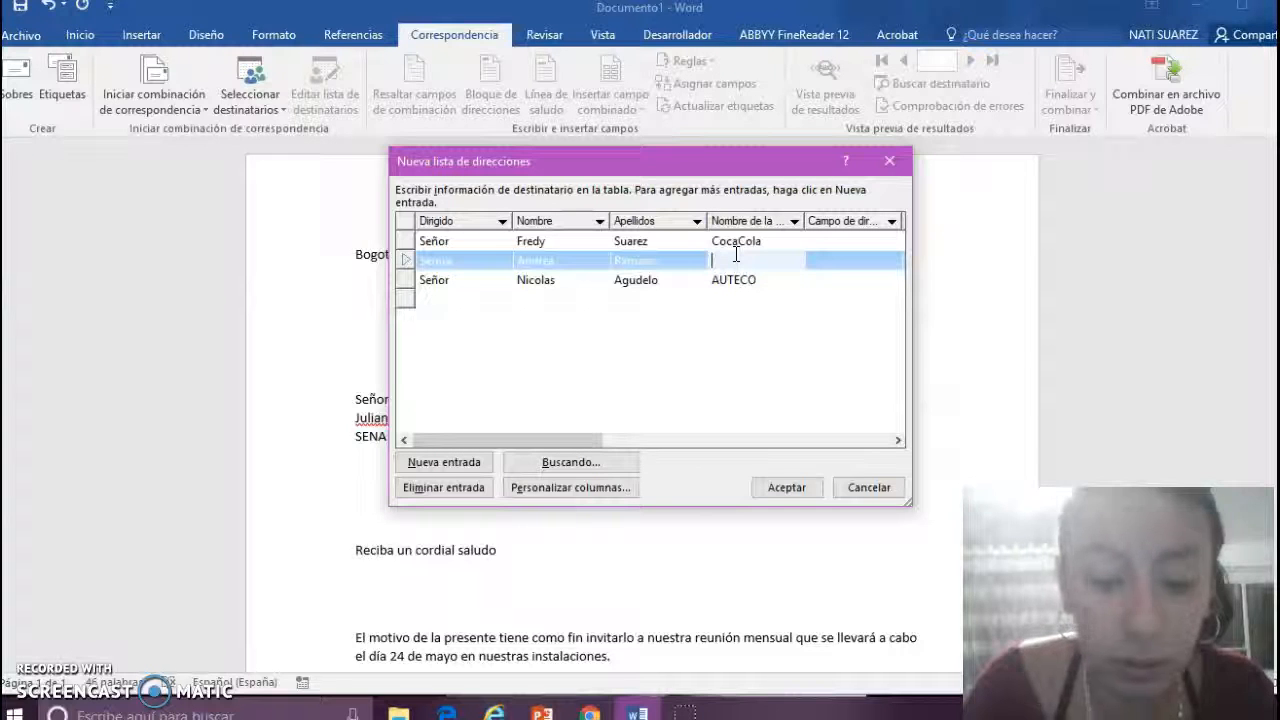
text(ricas)
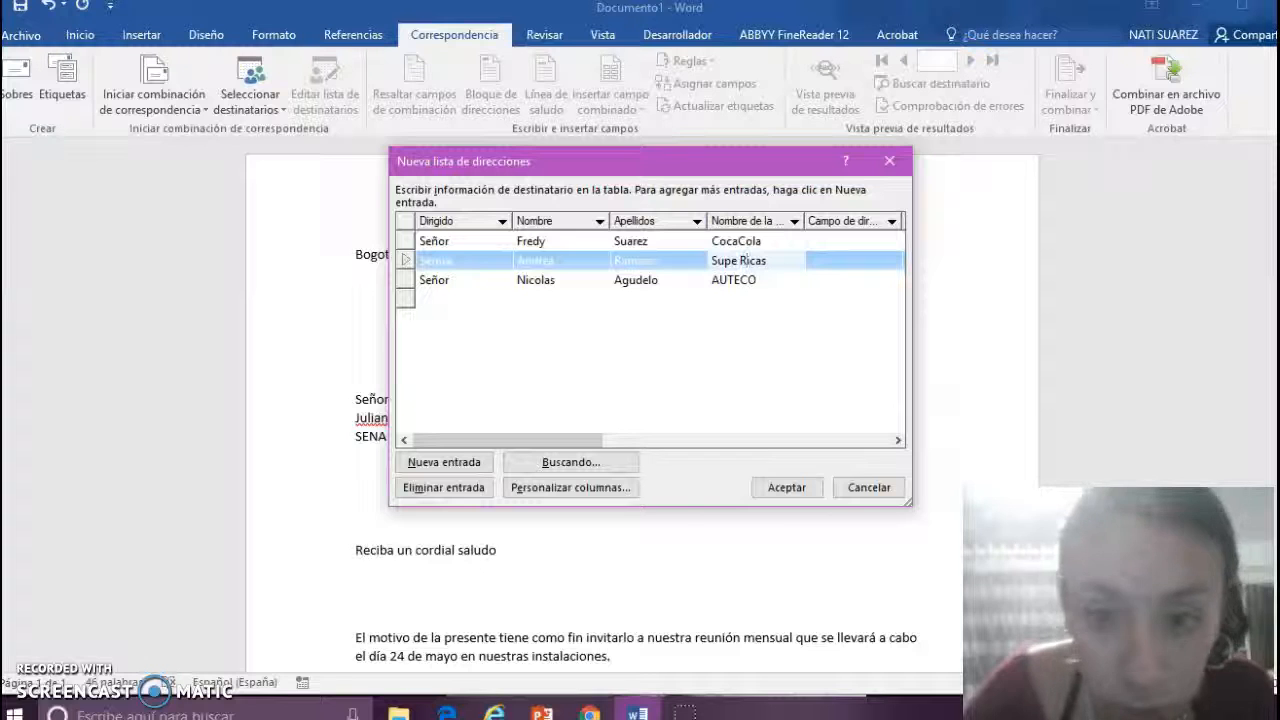
click(446, 300)
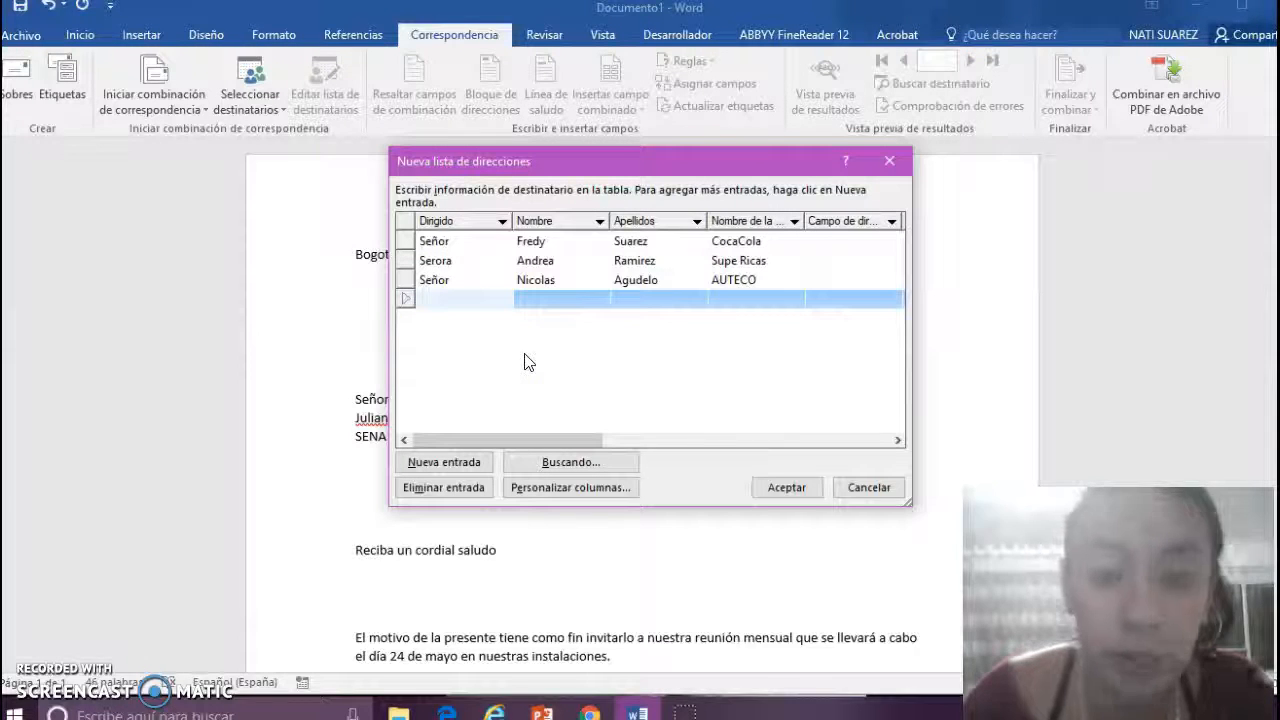
click(547, 385)
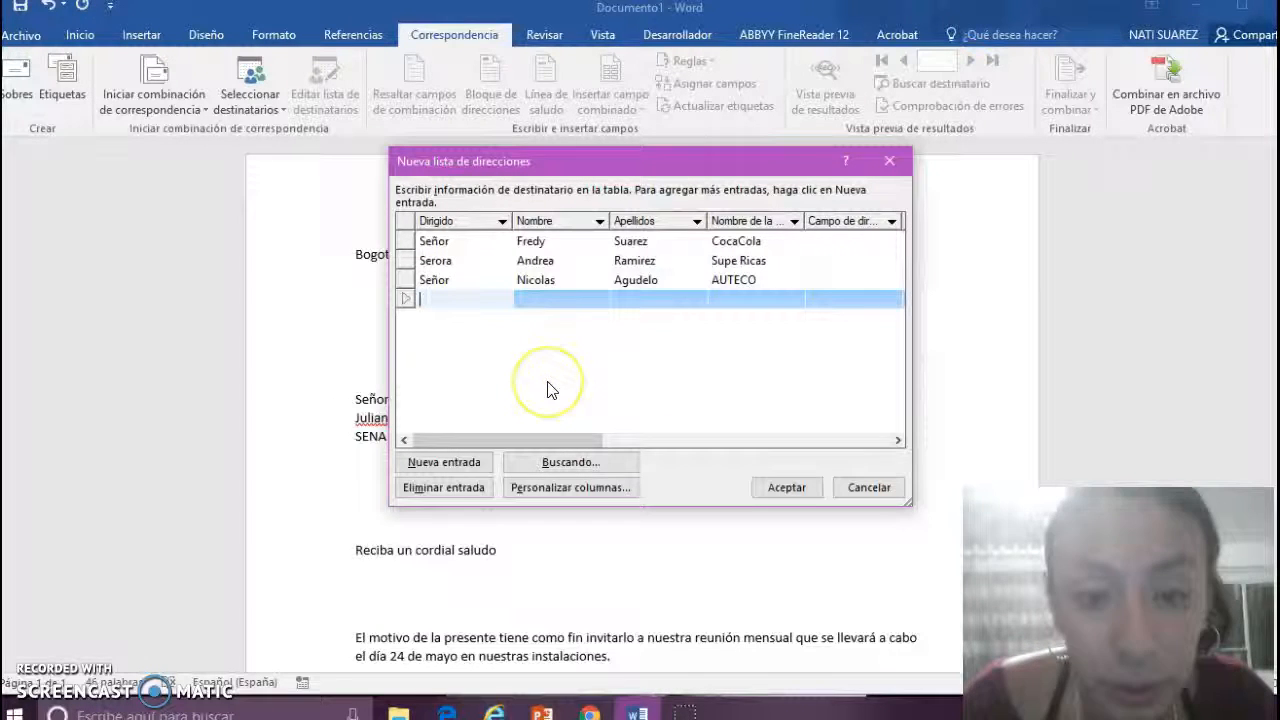
- Rename the Campo de dirección 1 column to Cargo
click(591, 488)
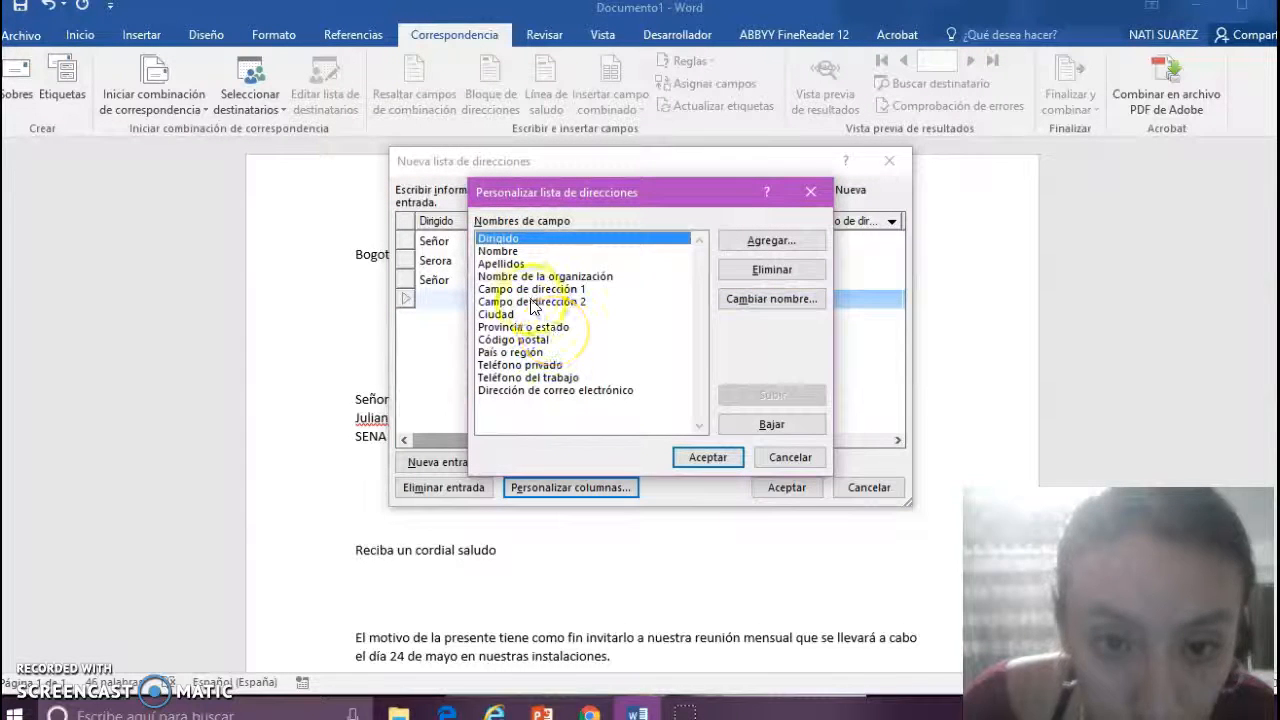
click(527, 290)
click(750, 300)
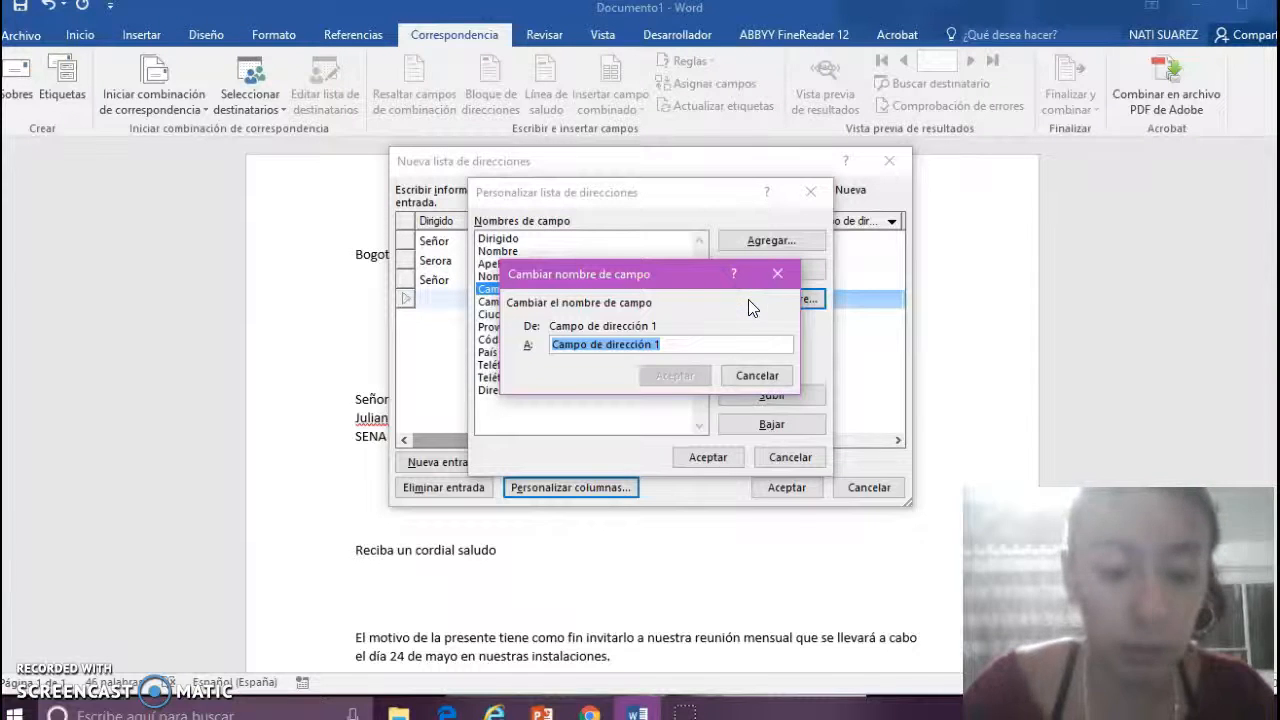
text(Cargo)
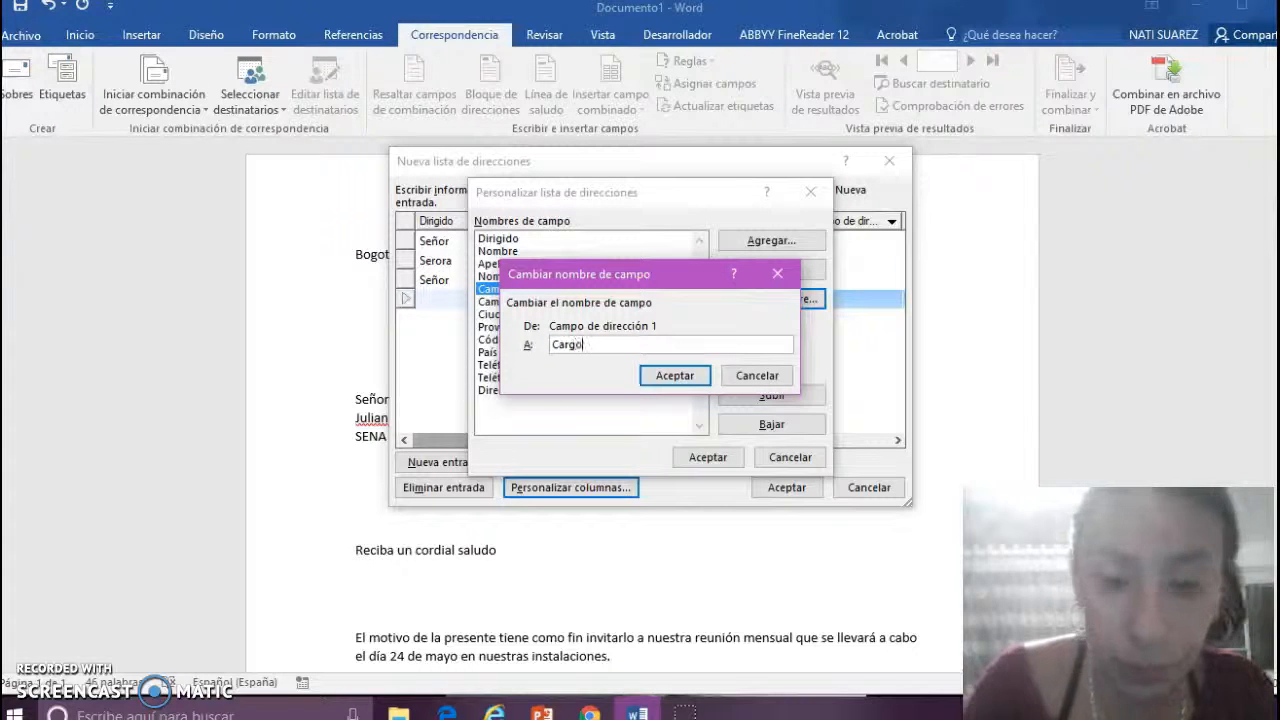
click(664, 376)
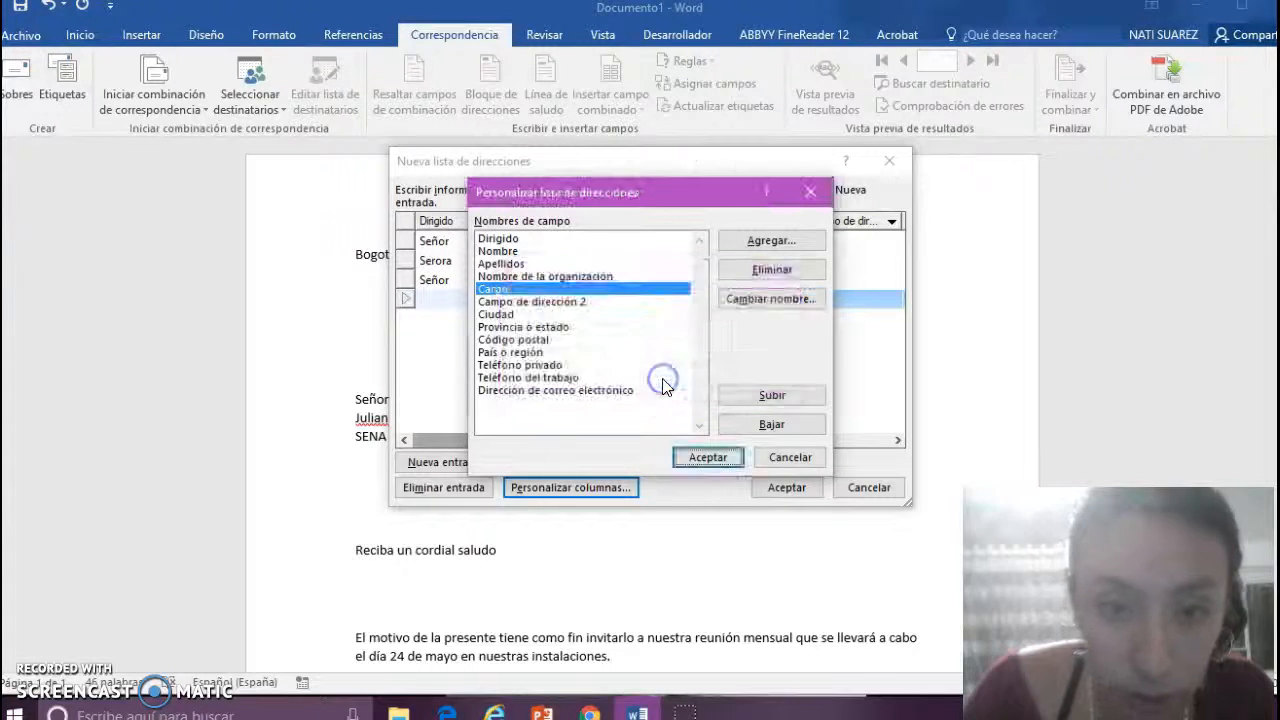
click(709, 457)
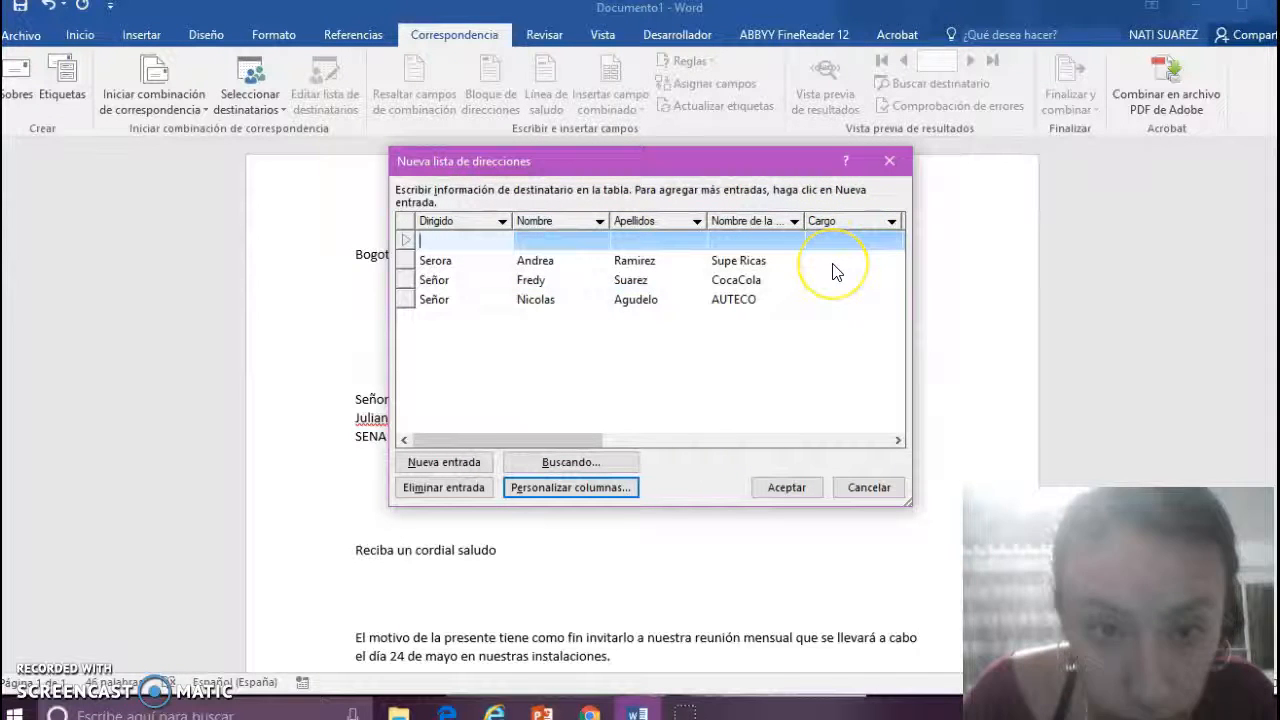
- Enter job titles: Administradora for the Supe Ricas recipient, Gerente for CocaCola and AUTECO
click(828, 265)
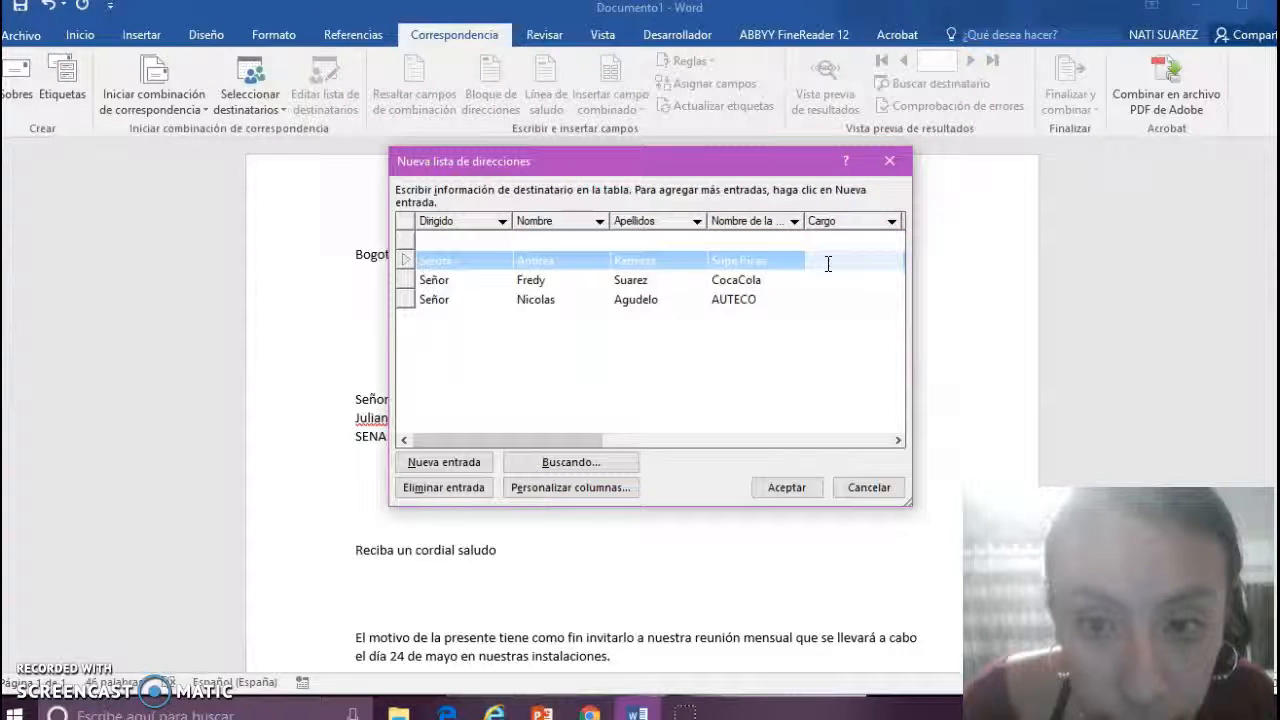
text(Gerente)
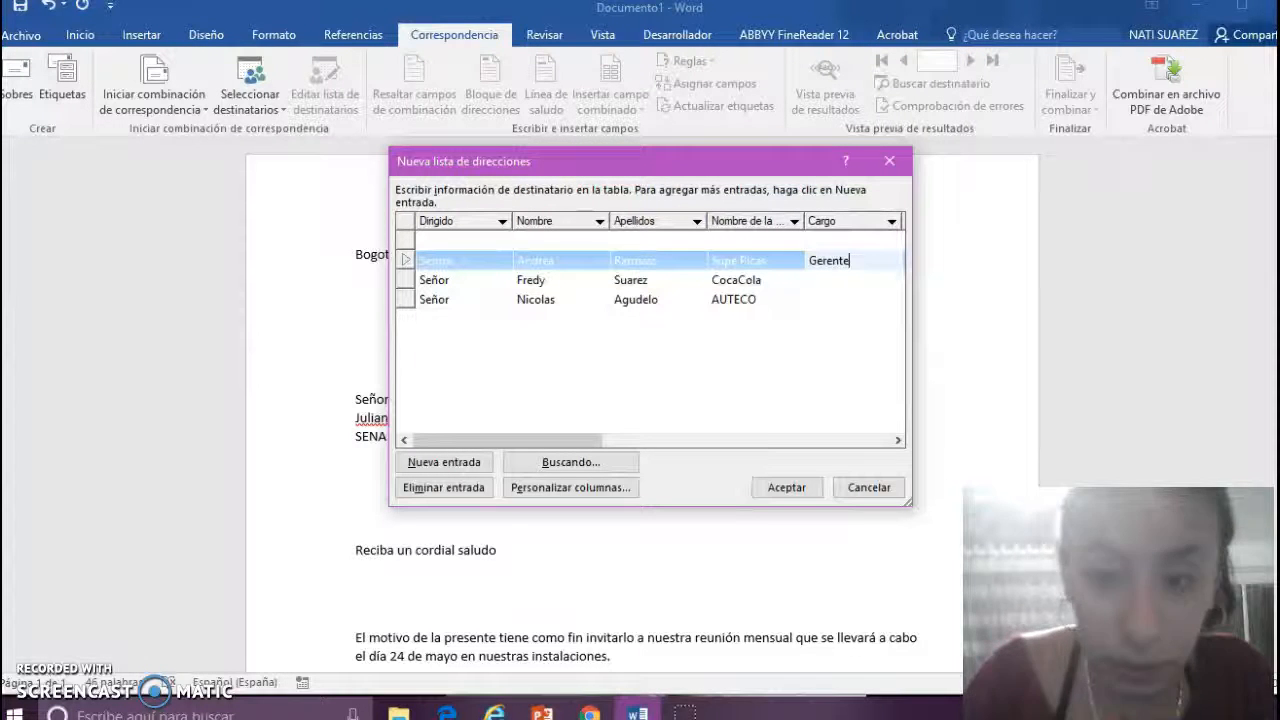
click(823, 280)
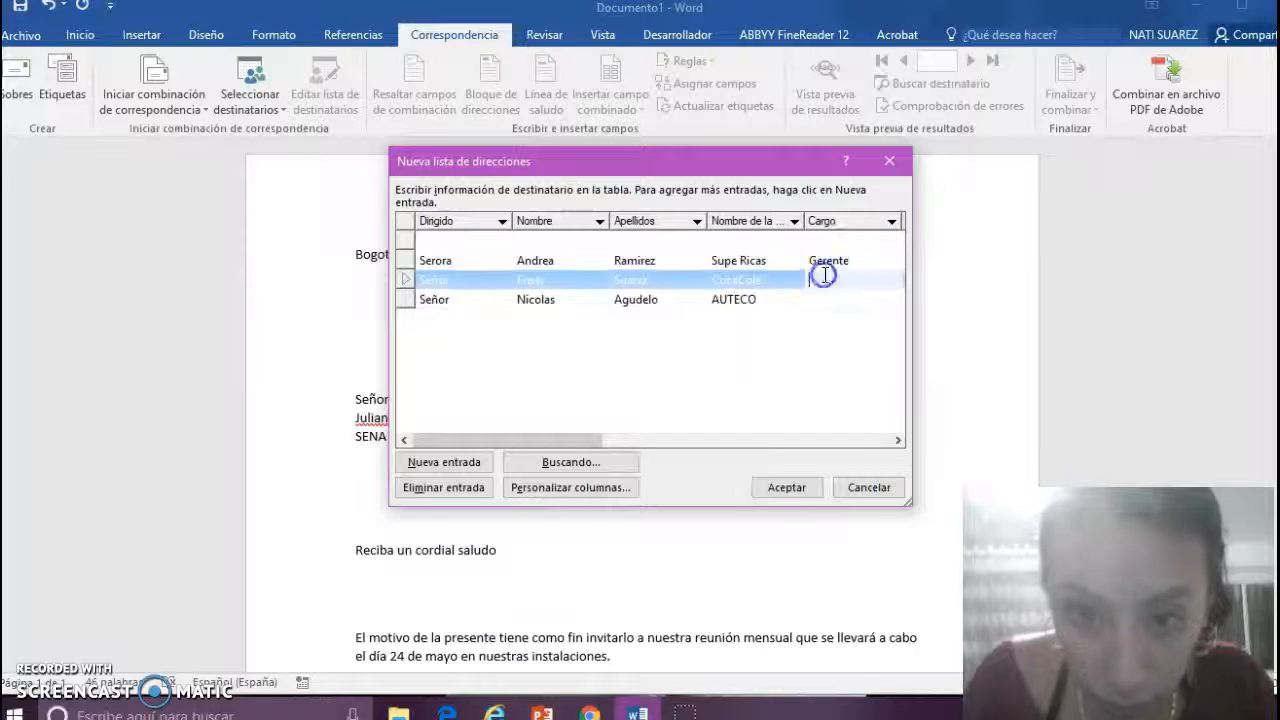
text(Gerente)
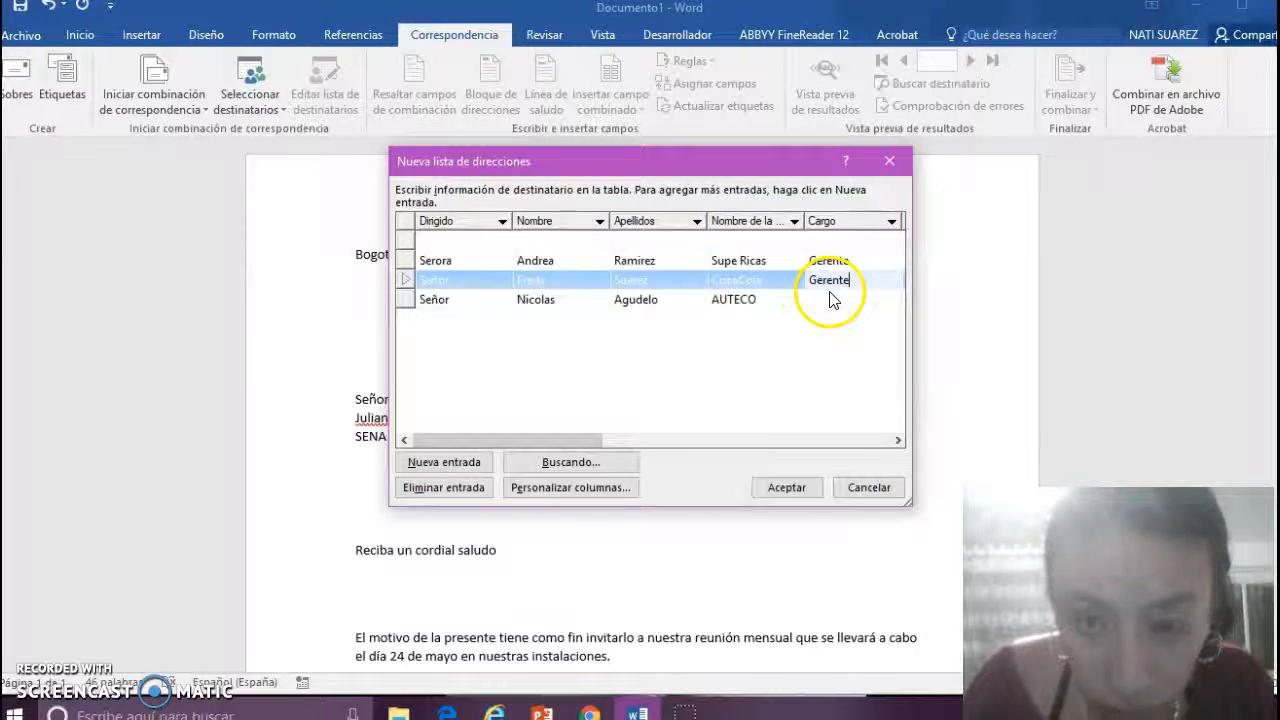
key(BackSpace)
key(BackSpace)
key(BackSpace)
key(BackSpace)
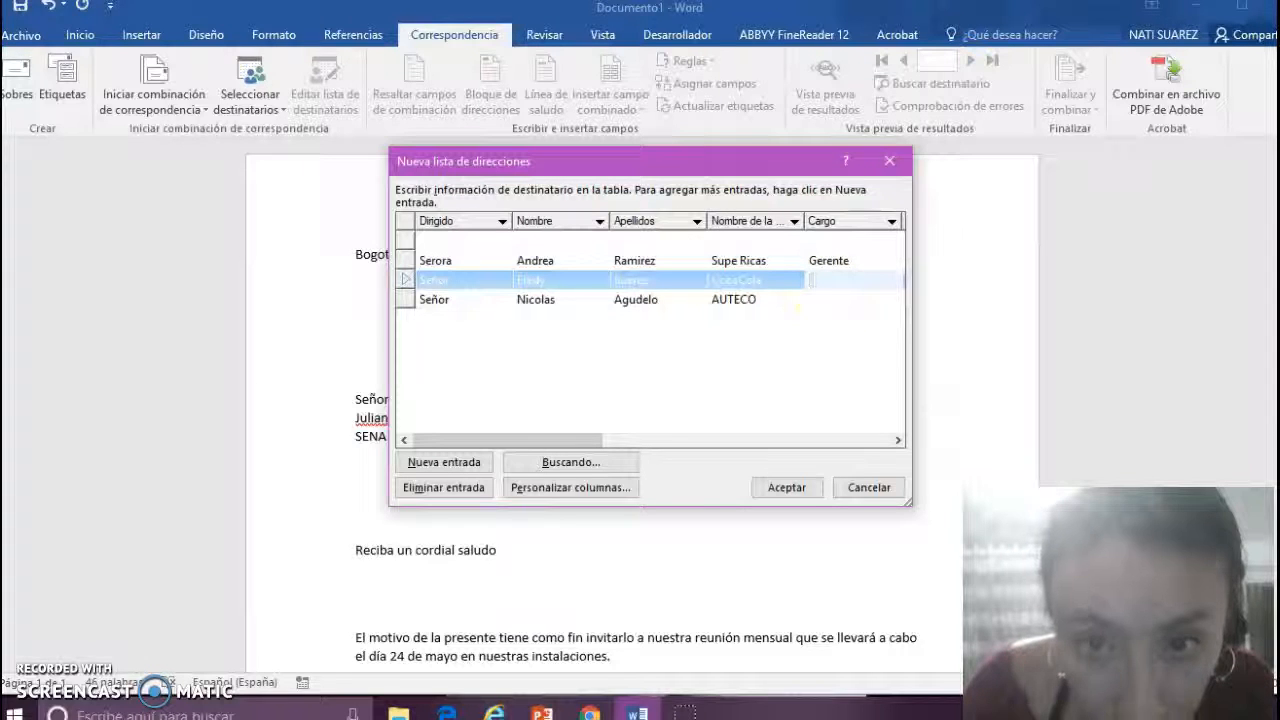
click(865, 259)
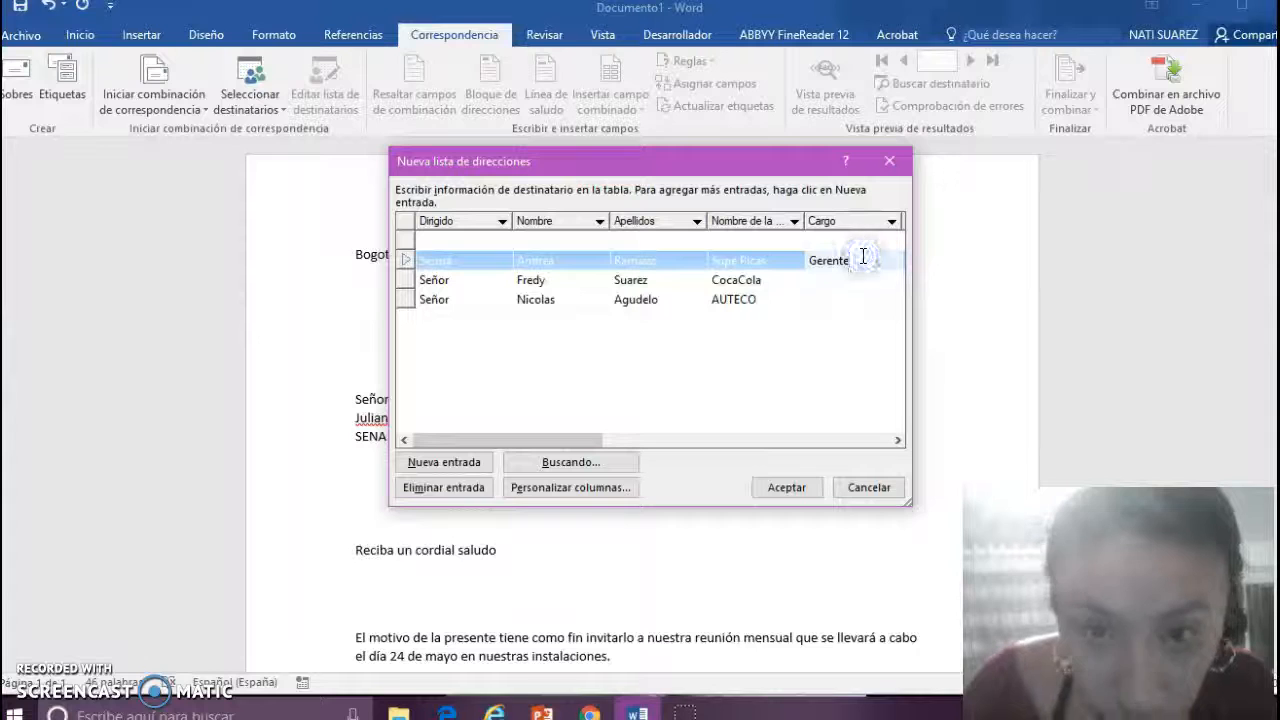
key(BackSpace)
key(BackSpace)
text(Administradora)
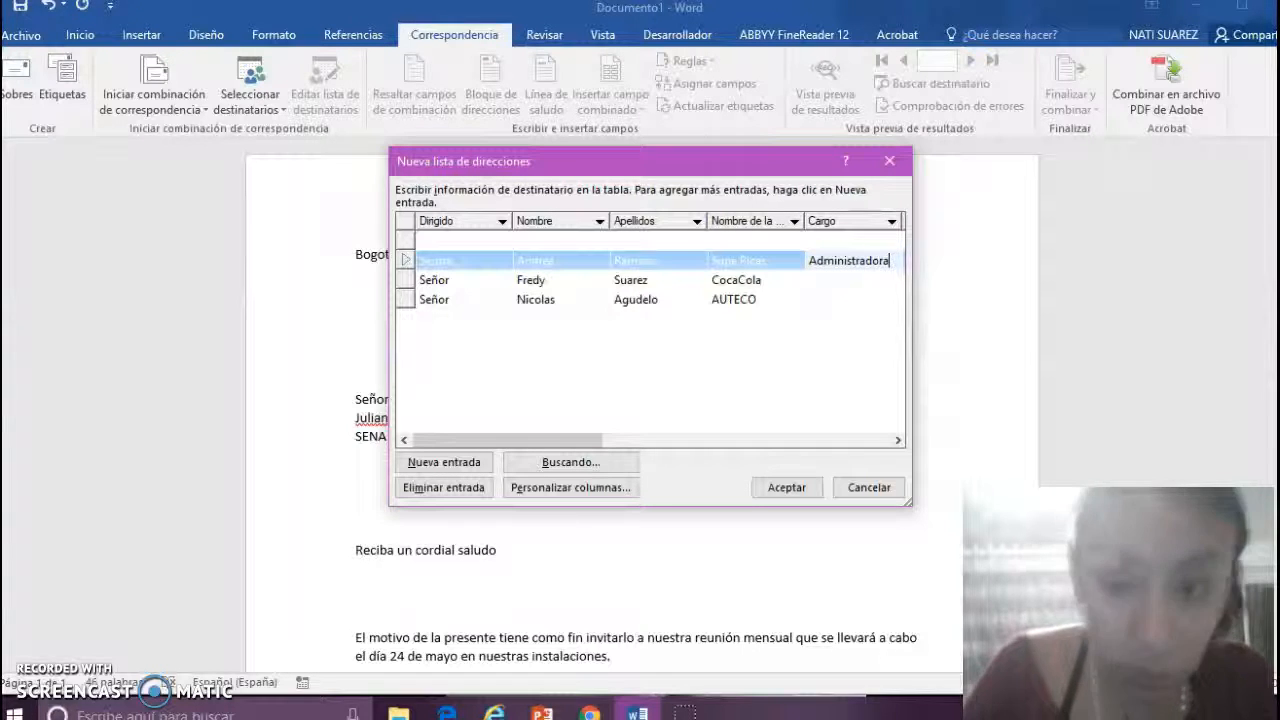
click(844, 278)
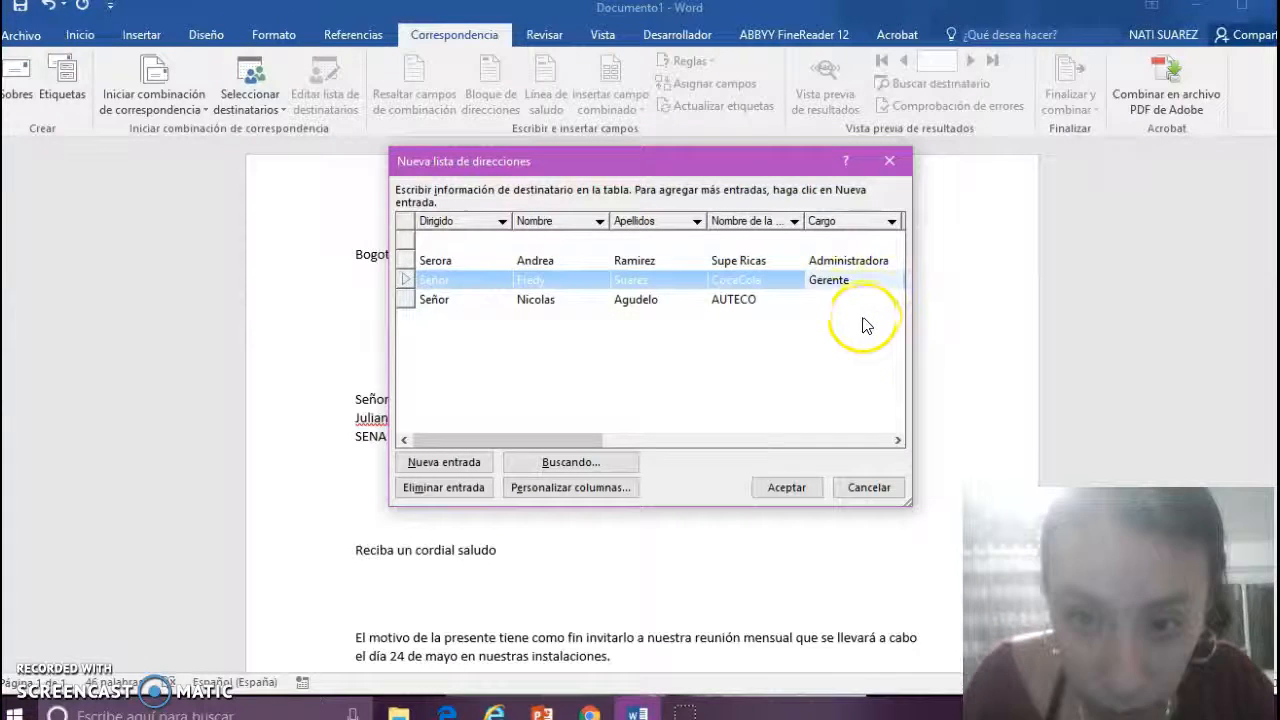
click(843, 299)
text(Gerente)
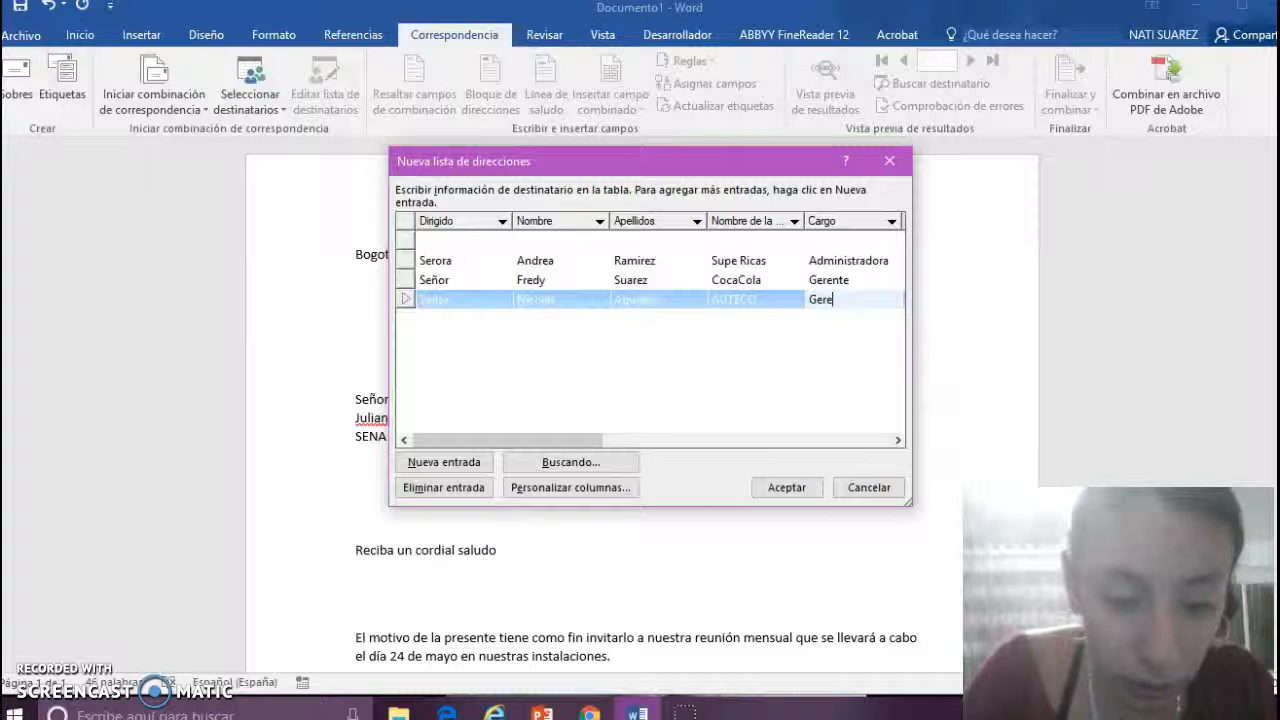
click(487, 241)
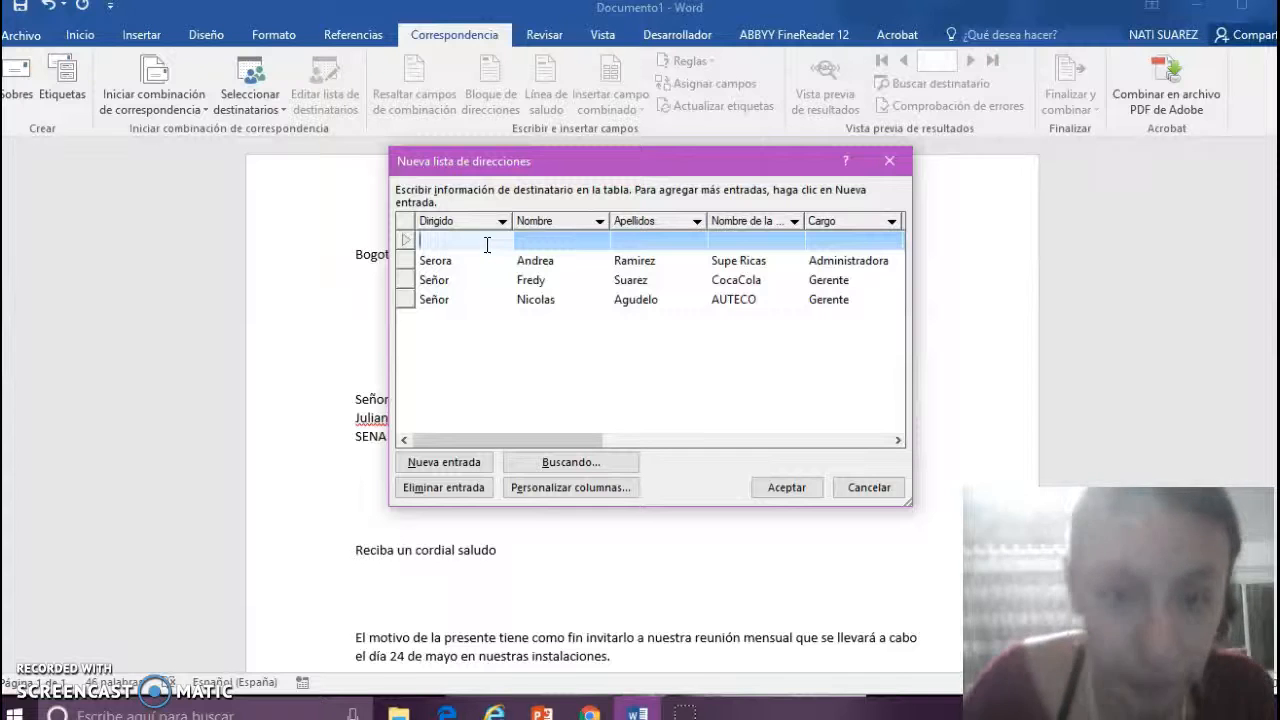
- Fill the fourth recipient: Señora, first name, surname, company Cotel City, Cargo Administradora
text(Señora)
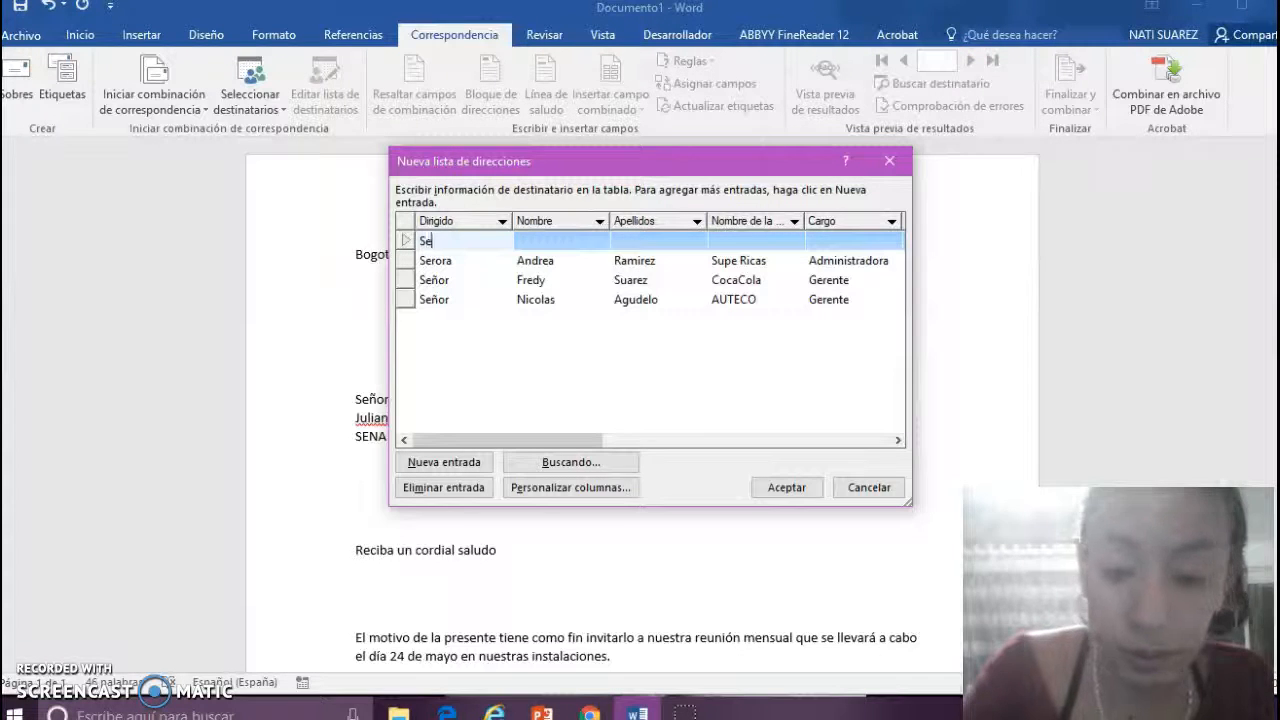
click(522, 240)
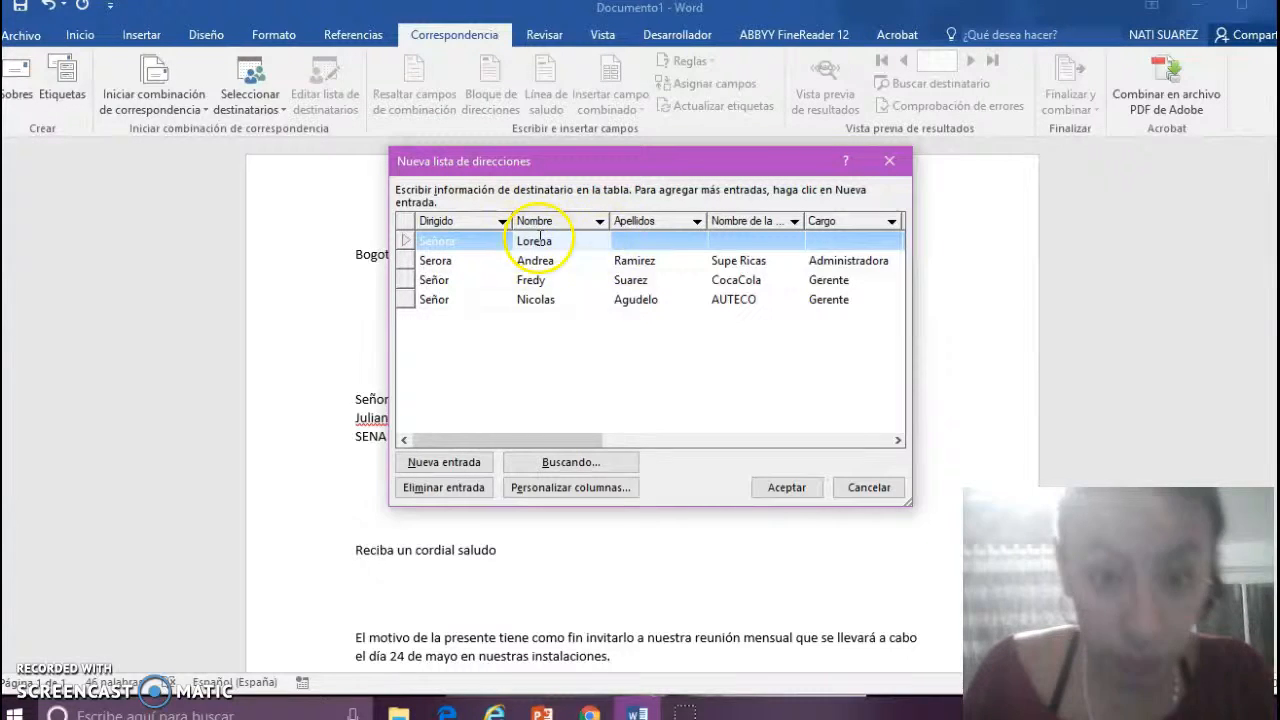
click(645, 243)
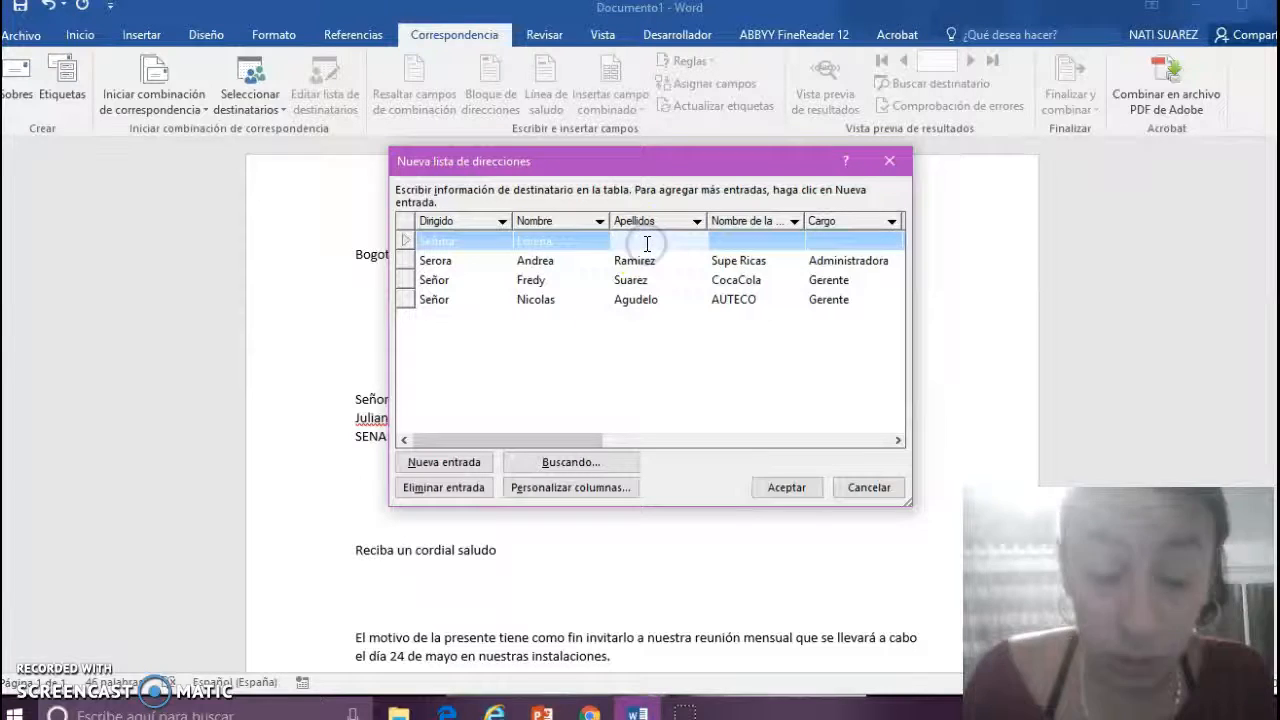
text(Moran)
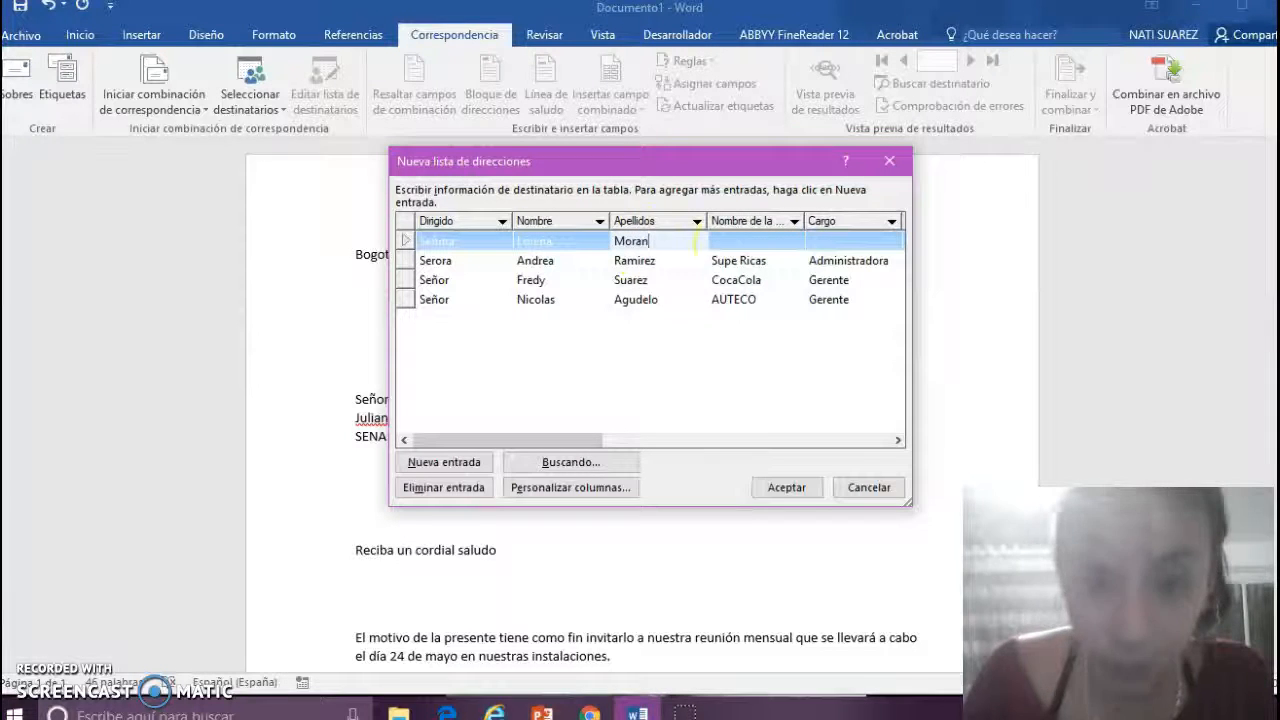
click(740, 248)
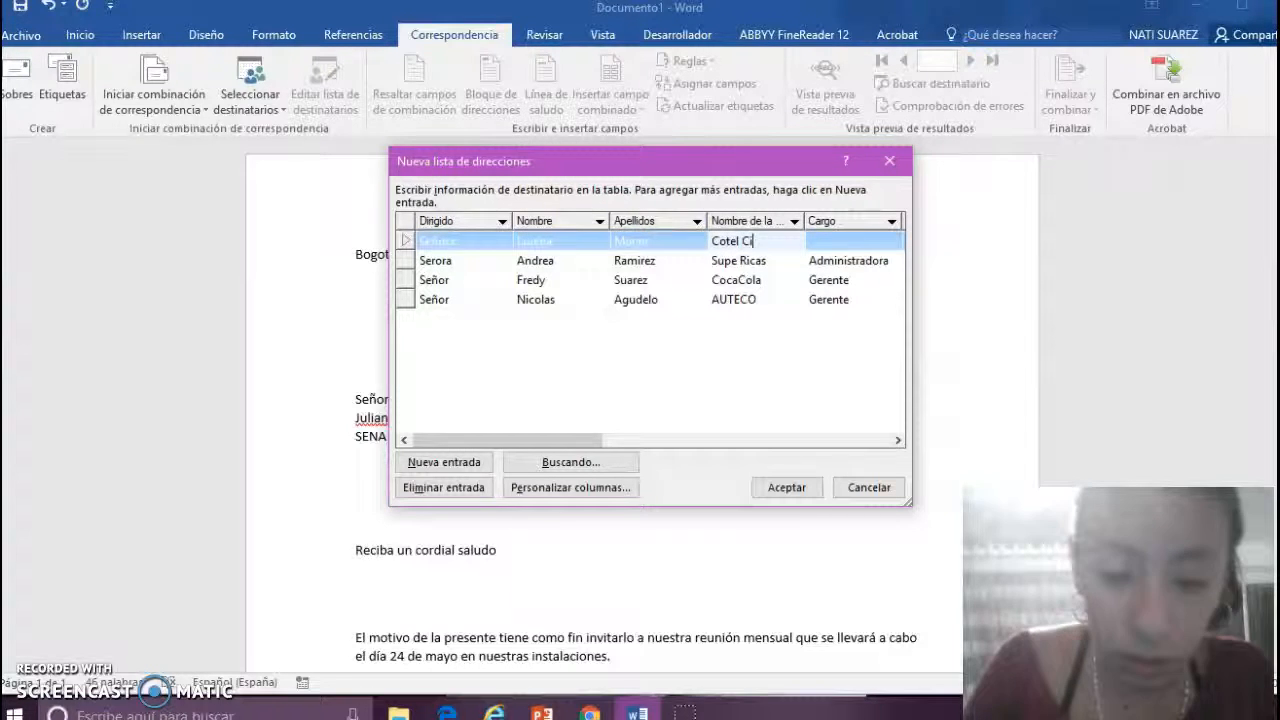
click(829, 243)
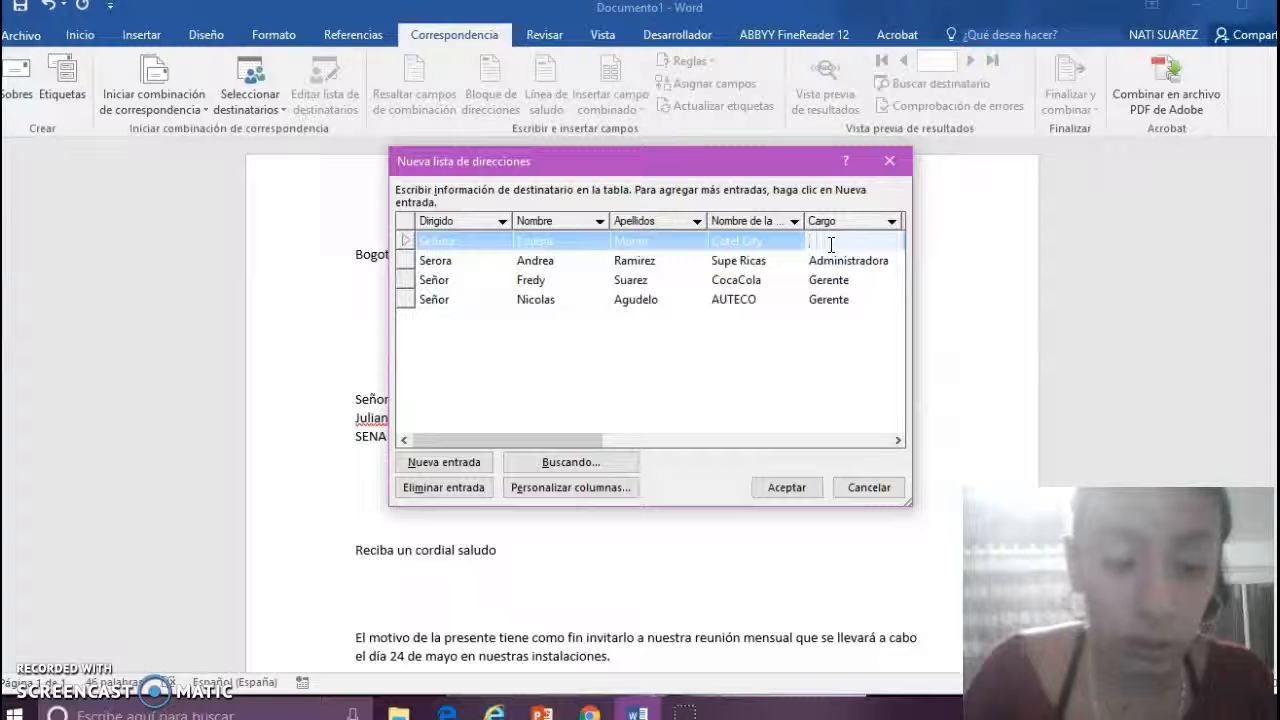
text(Administradora)
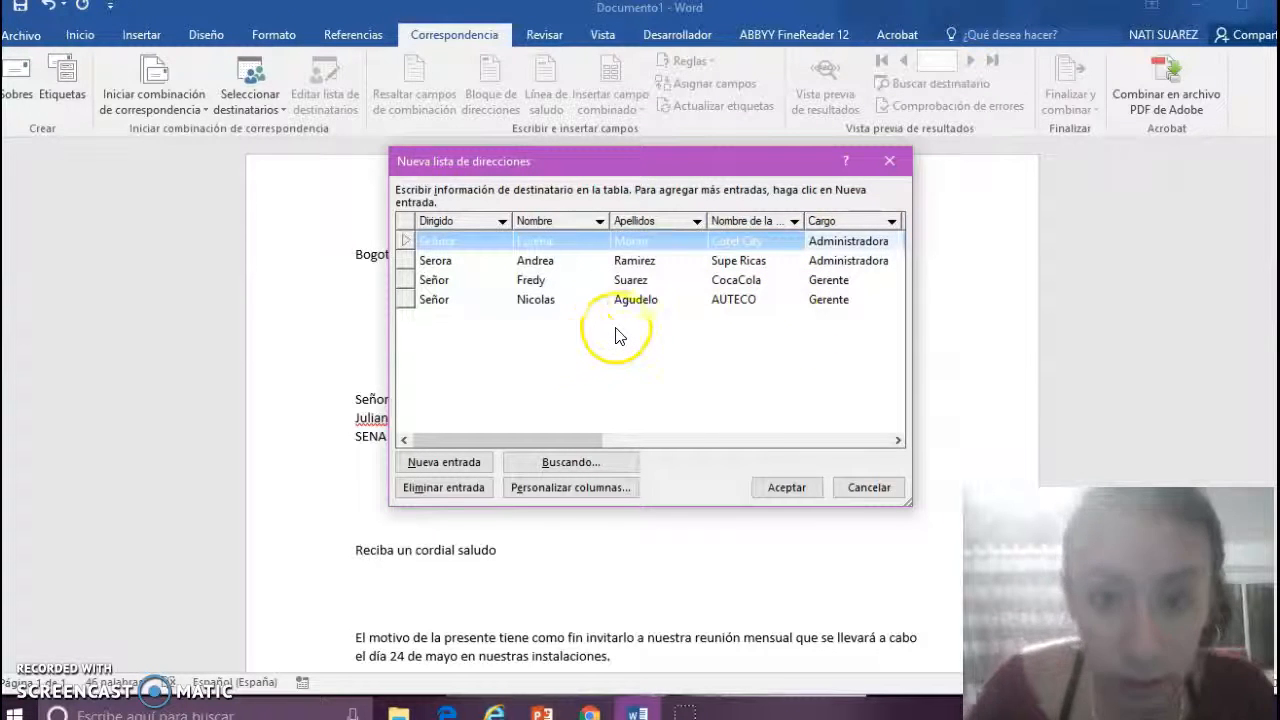
click(640, 299)
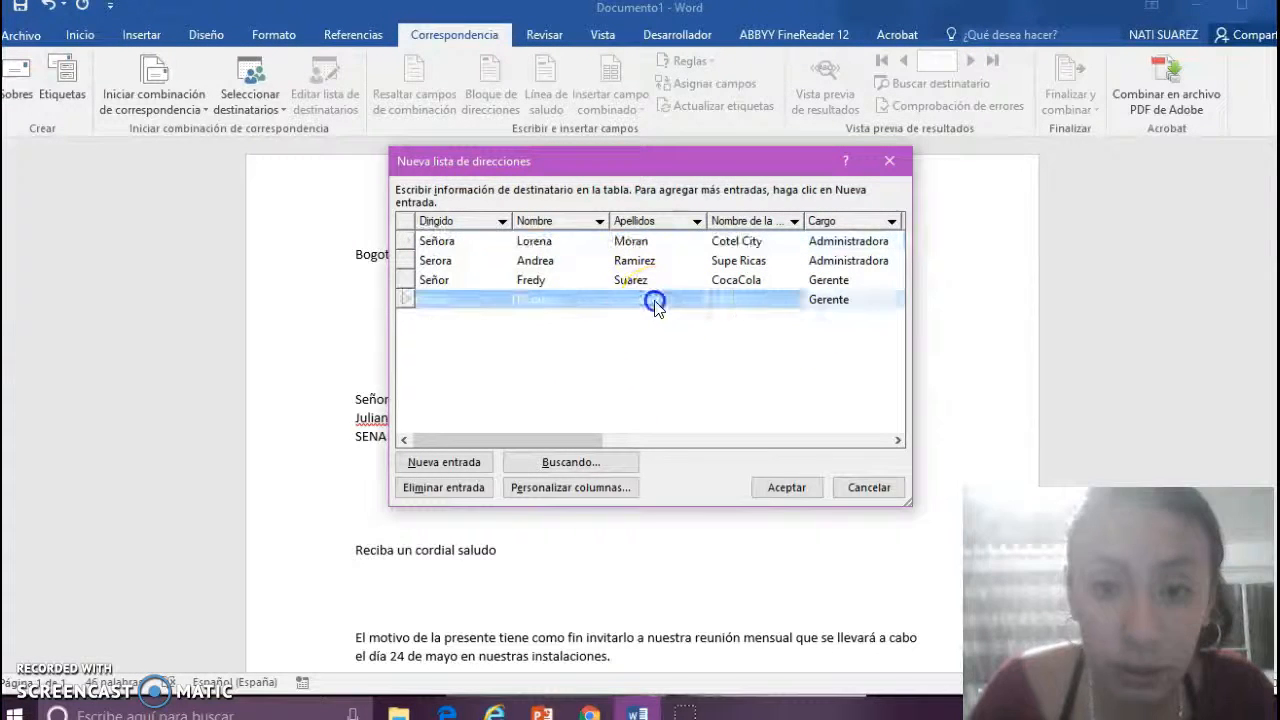
click(812, 243)
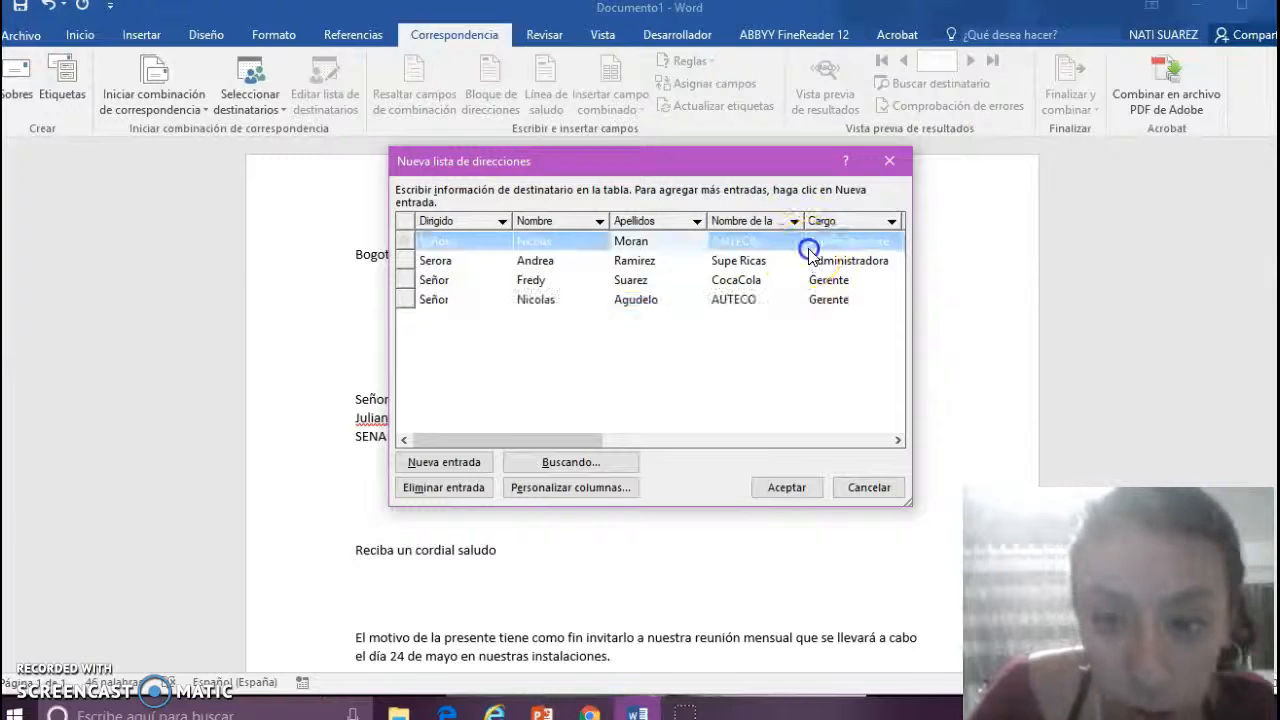
- Accept the recipient list and choose the Desktop as its save location
click(786, 490)
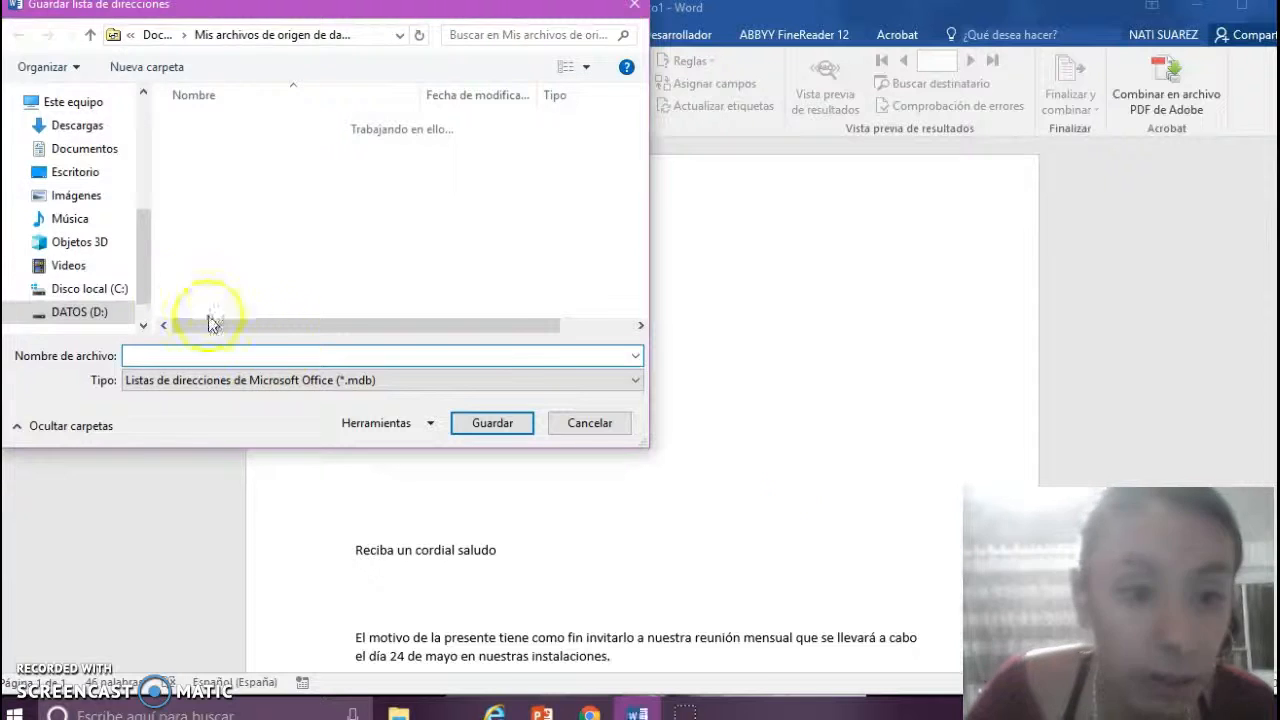
click(80, 153)
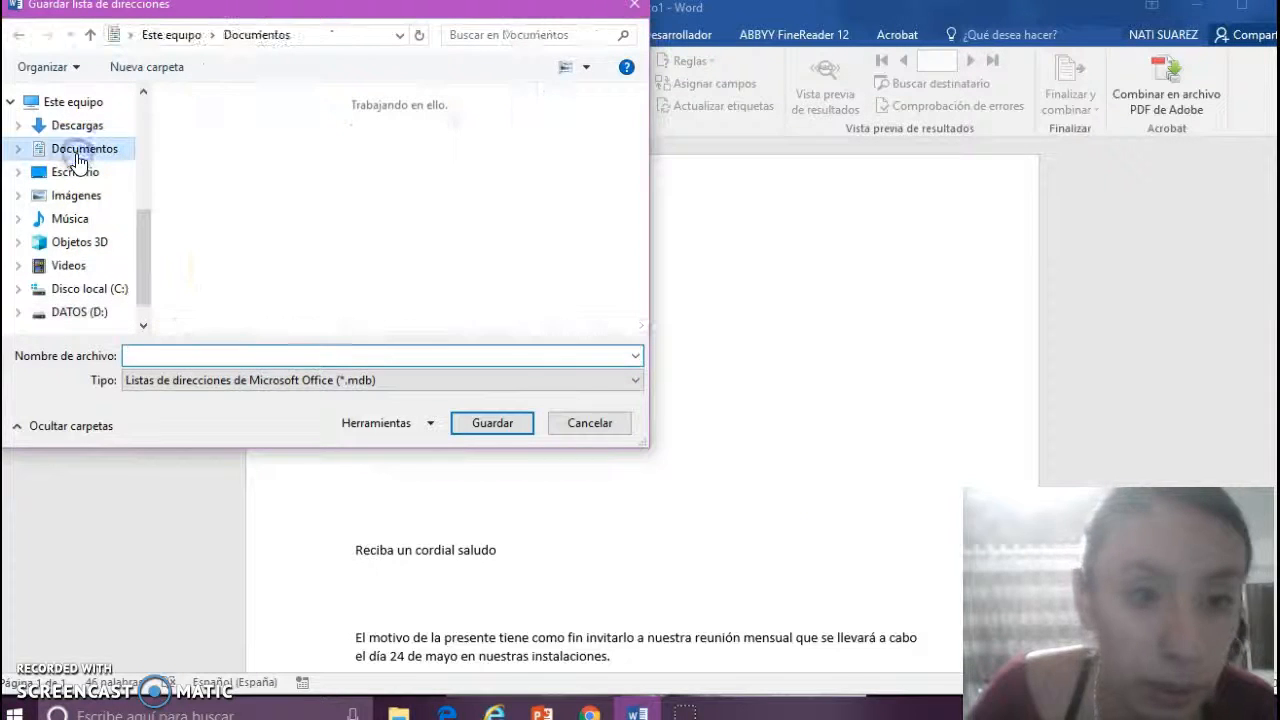
click(142, 172)
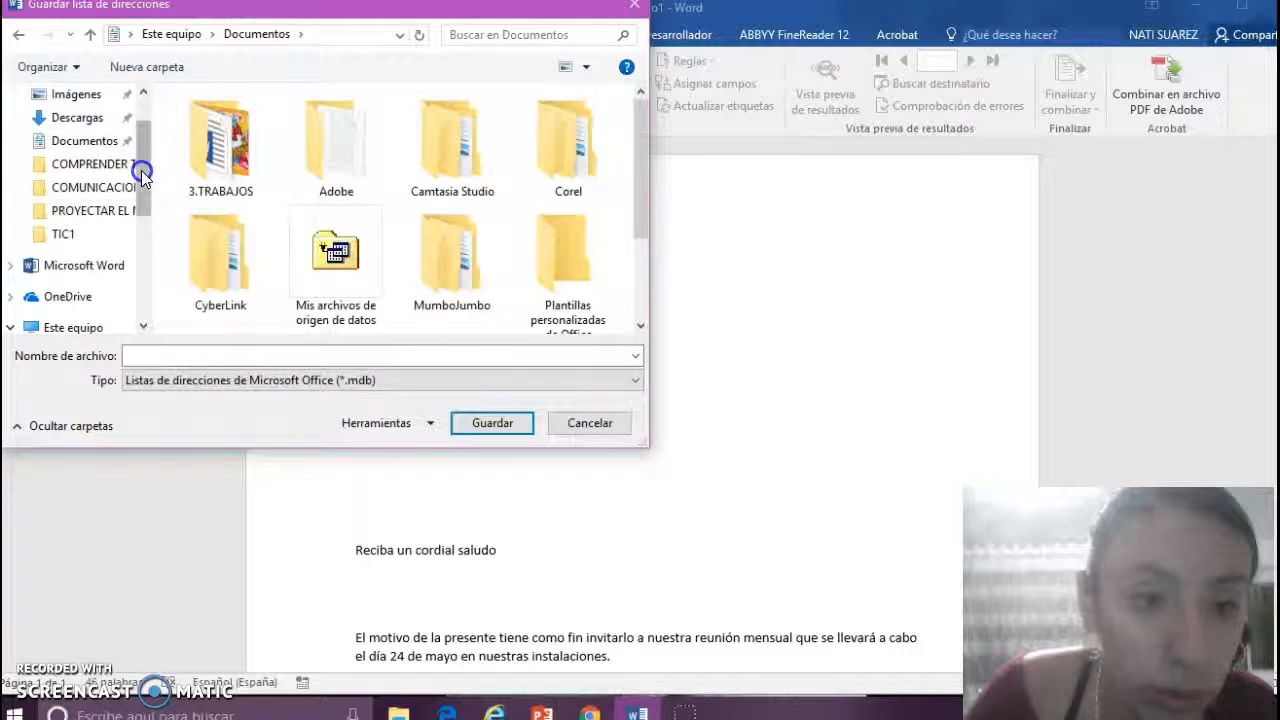
click(142, 272)
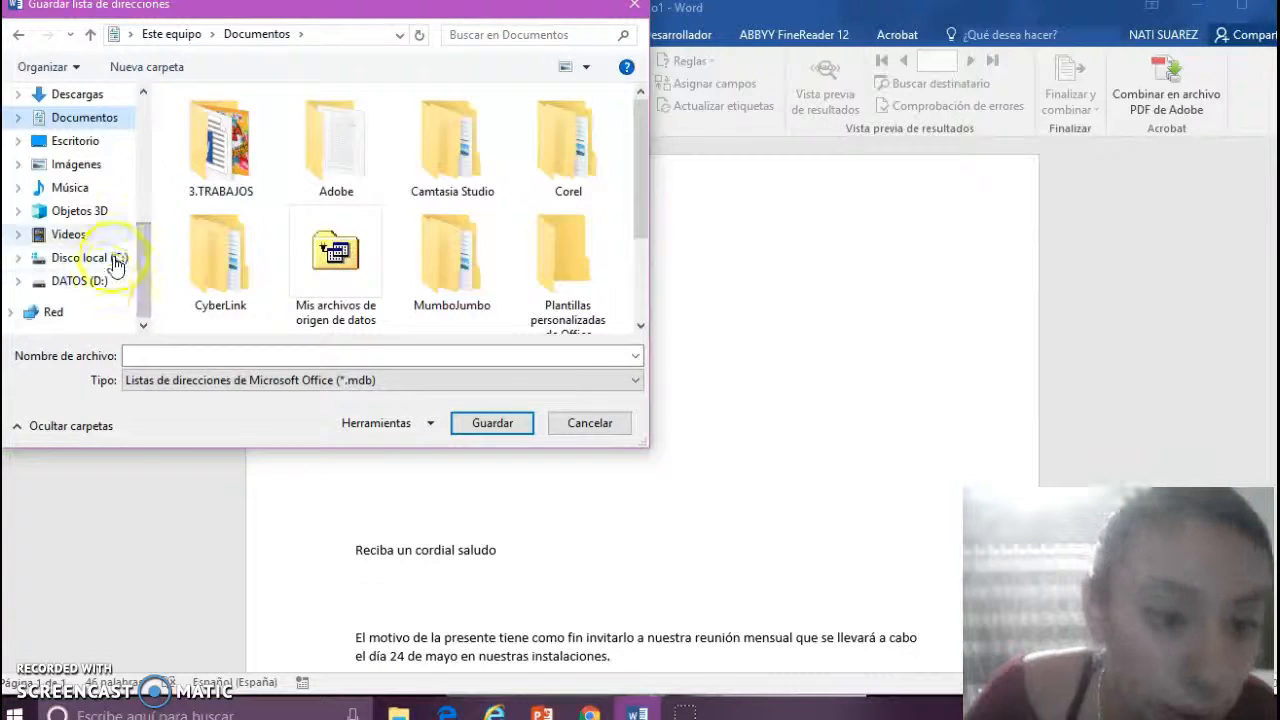
click(94, 145)
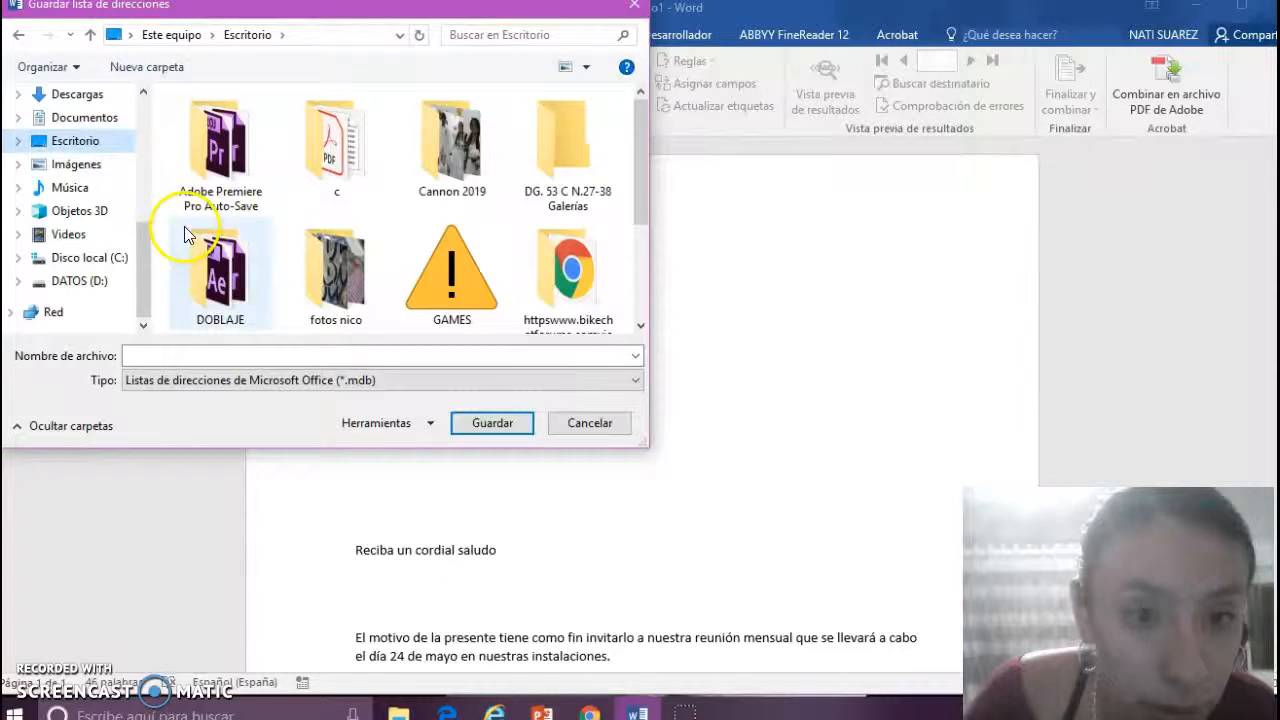
drag(637, 212, 646, 297)
- Enter LISTA DE CONTACTOS as the list's file name, correcting the missing C
click(502, 355)
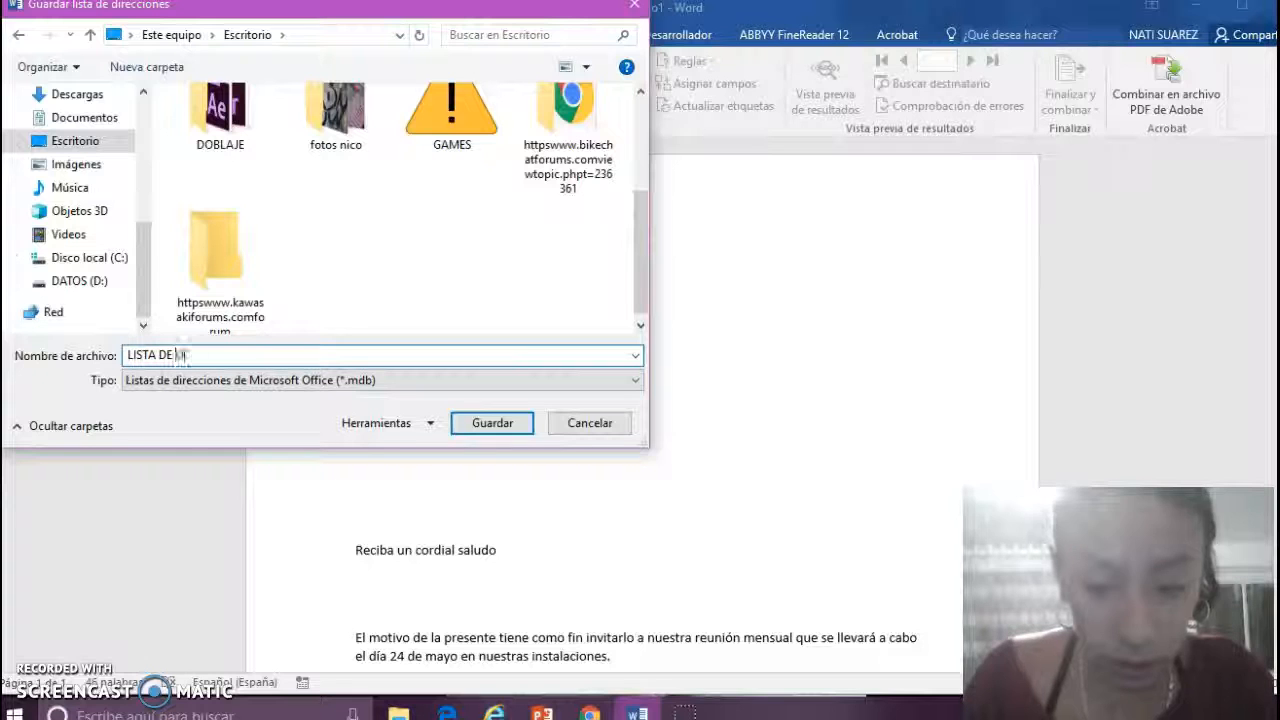
text(LISTA DE ONTACTOS)
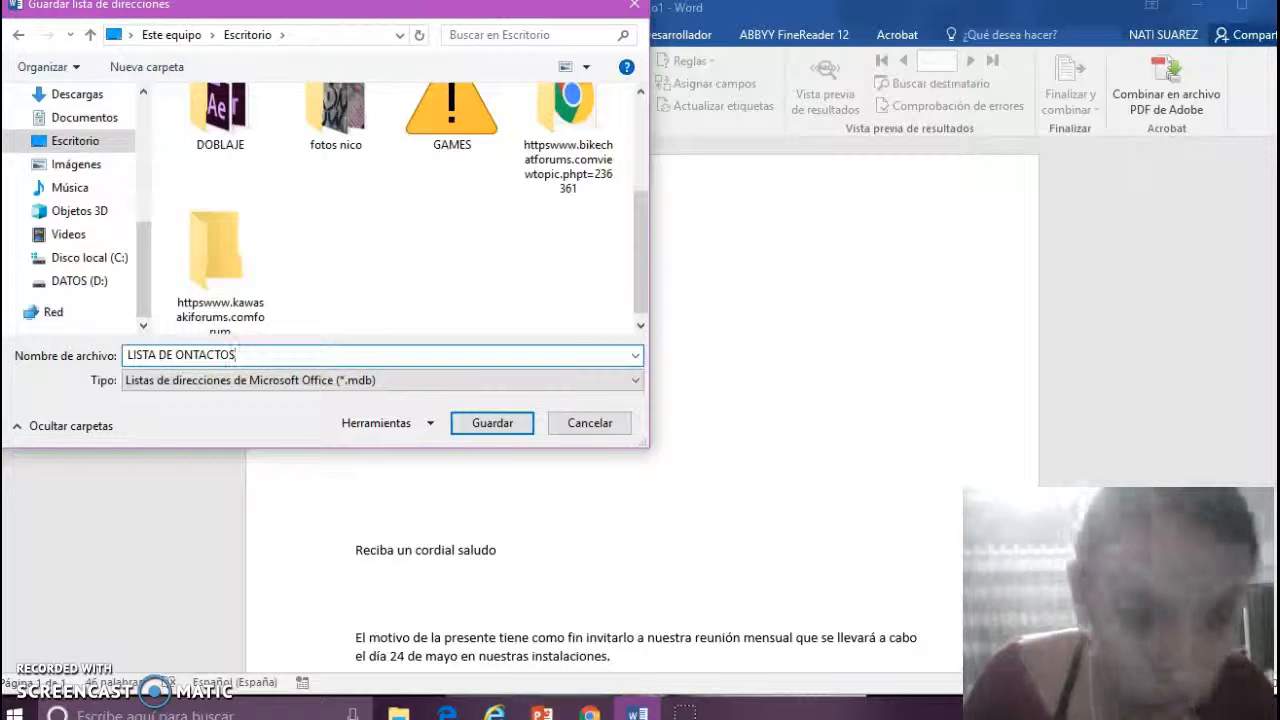
click(177, 355)
text(C)
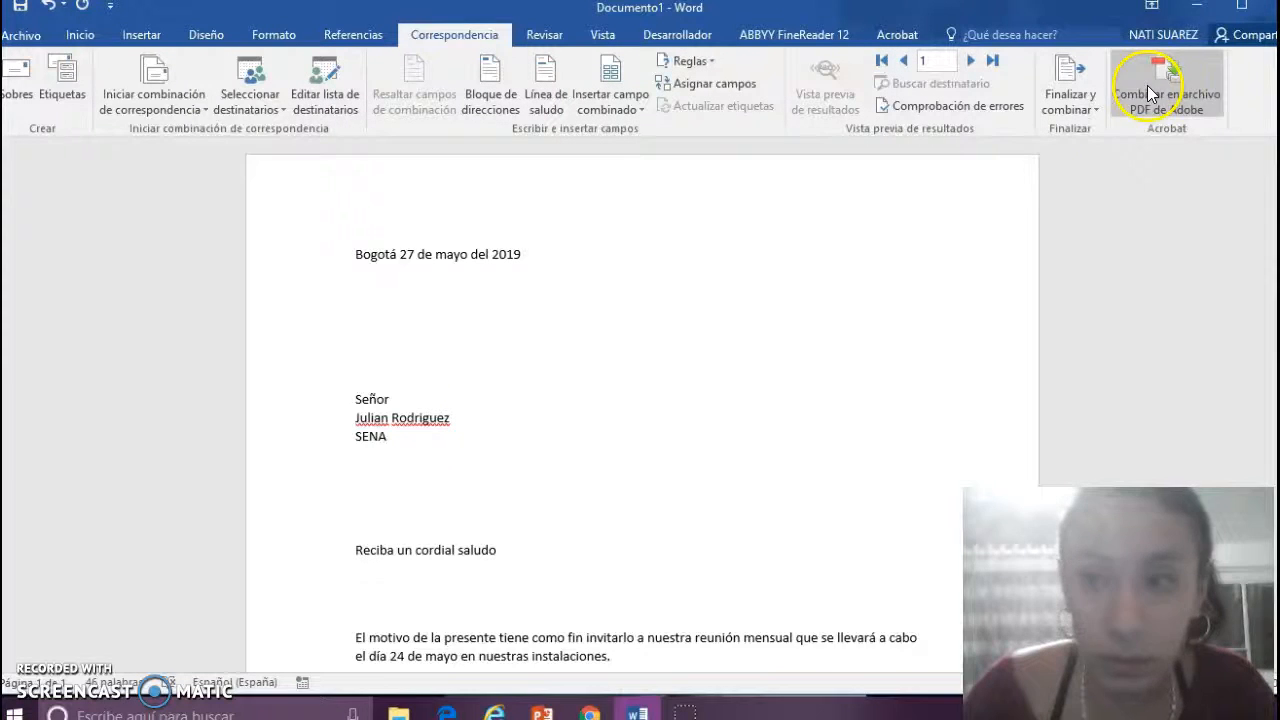
- Check the LISTA DE CONTACTOS file on the Desktop, then select the letter's recipient name and organisation lines
click(1193, 12)
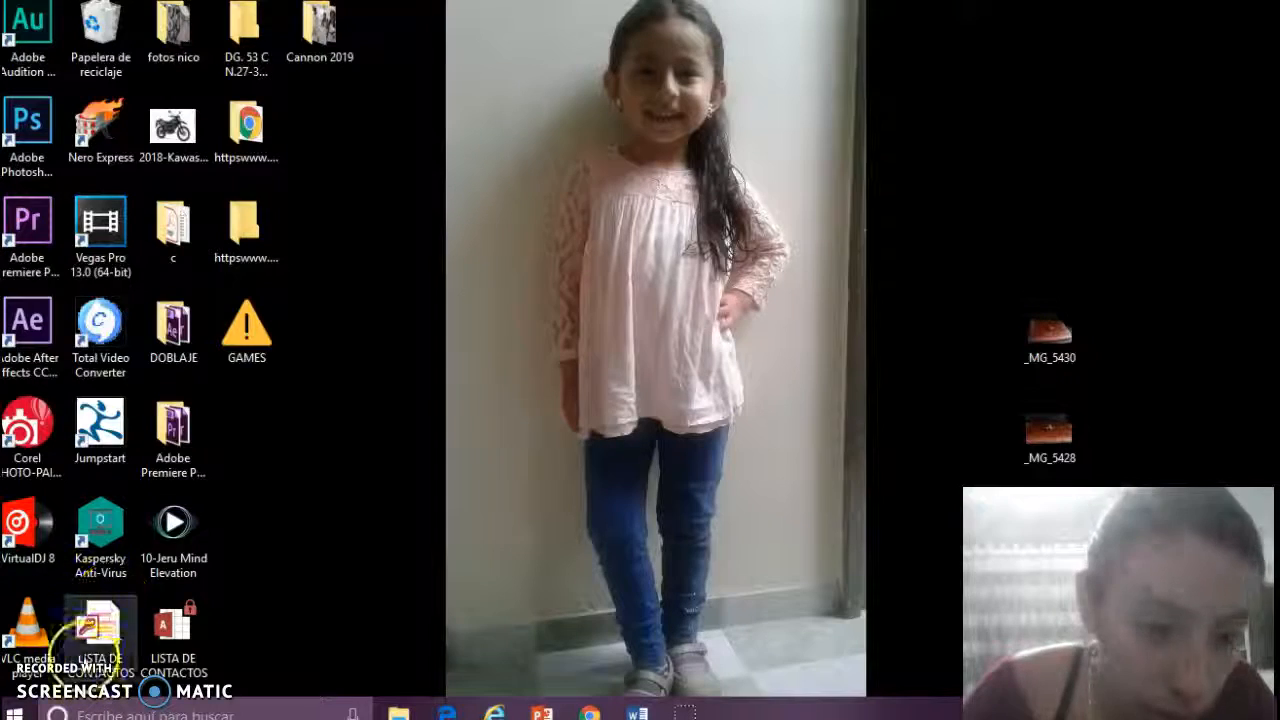
key(alt+Tab)
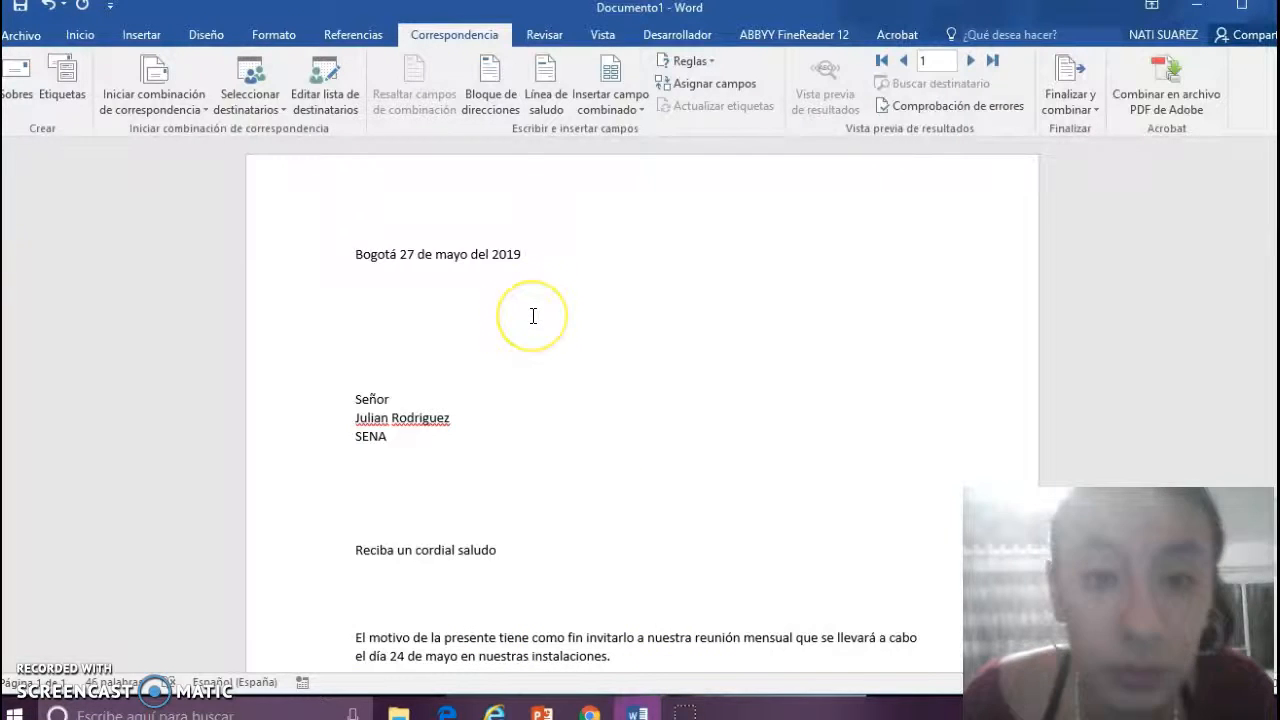
click(421, 452)
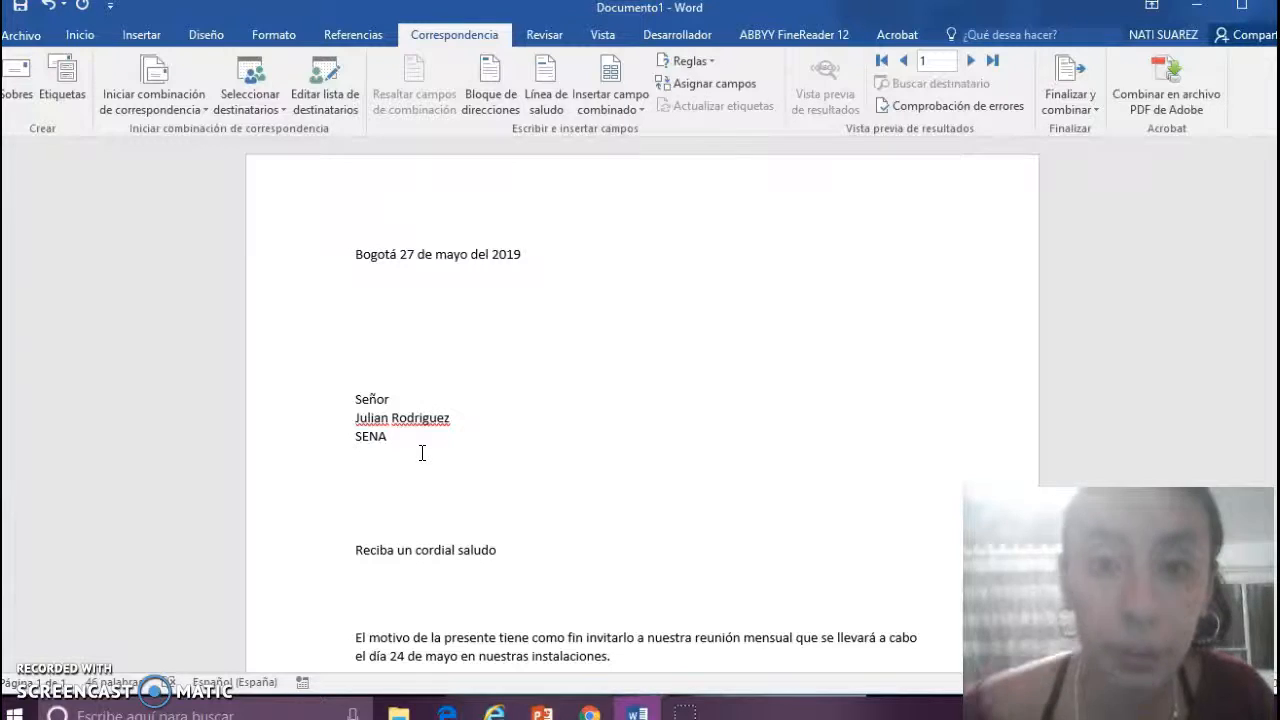
drag(382, 439, 359, 403)
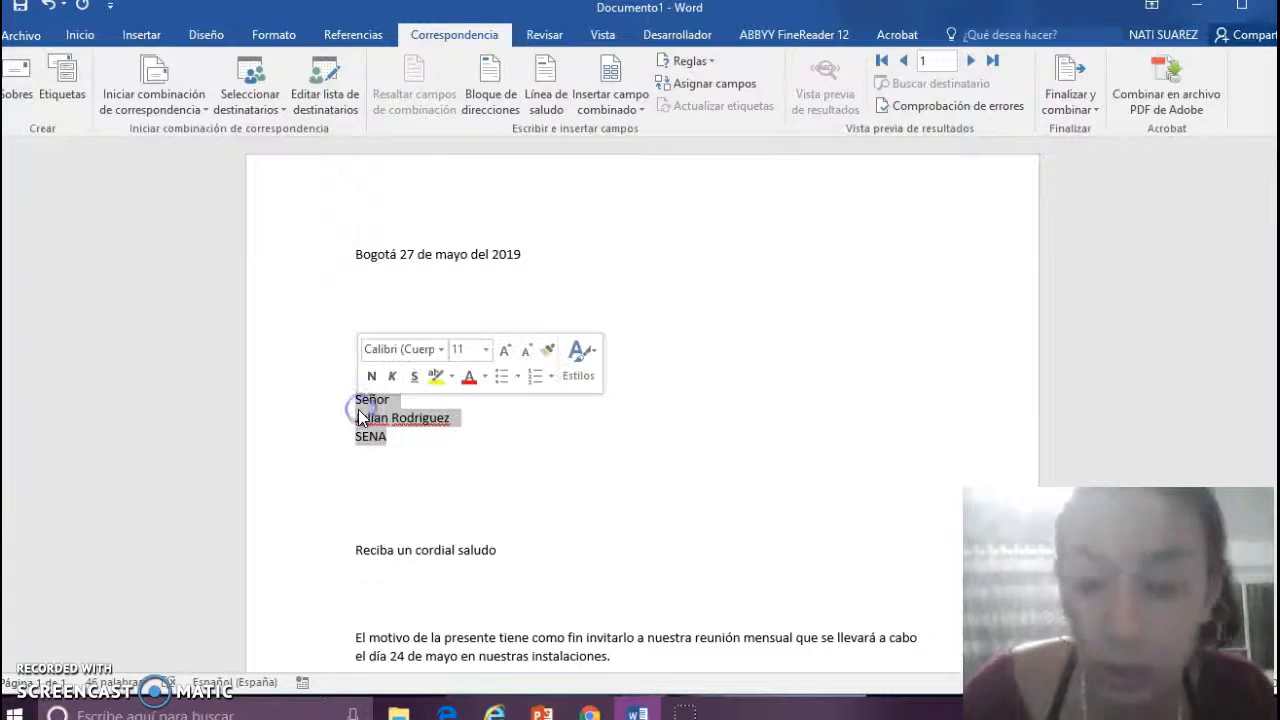
- Replace the fixed recipient lines with the «Dirigido» field, then «Nombre» «Apellidos» on the next line
key(Delete)
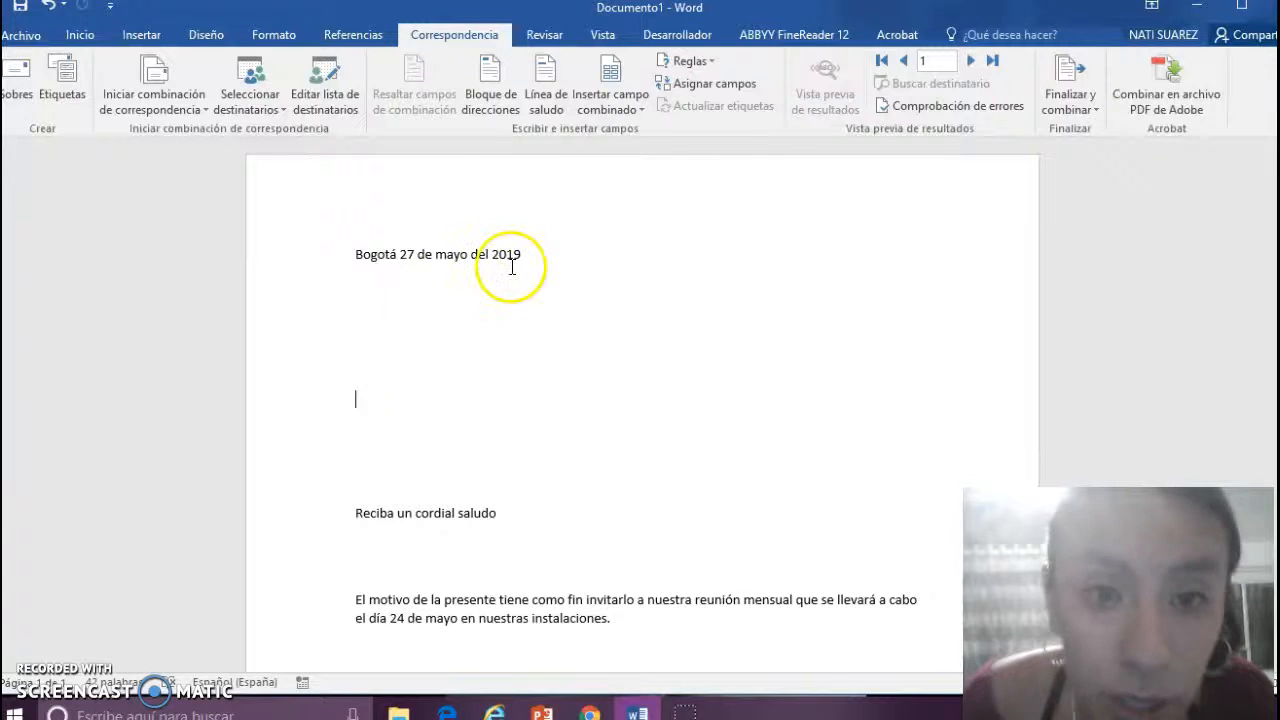
click(614, 104)
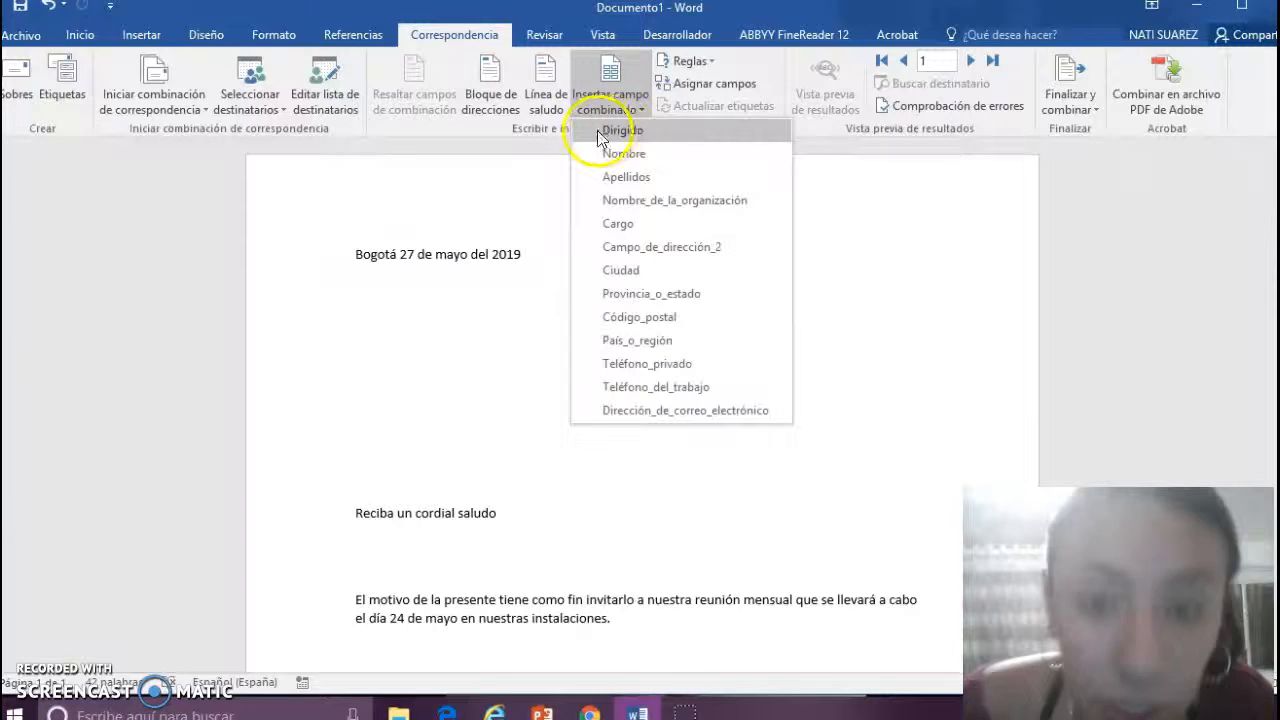
click(597, 130)
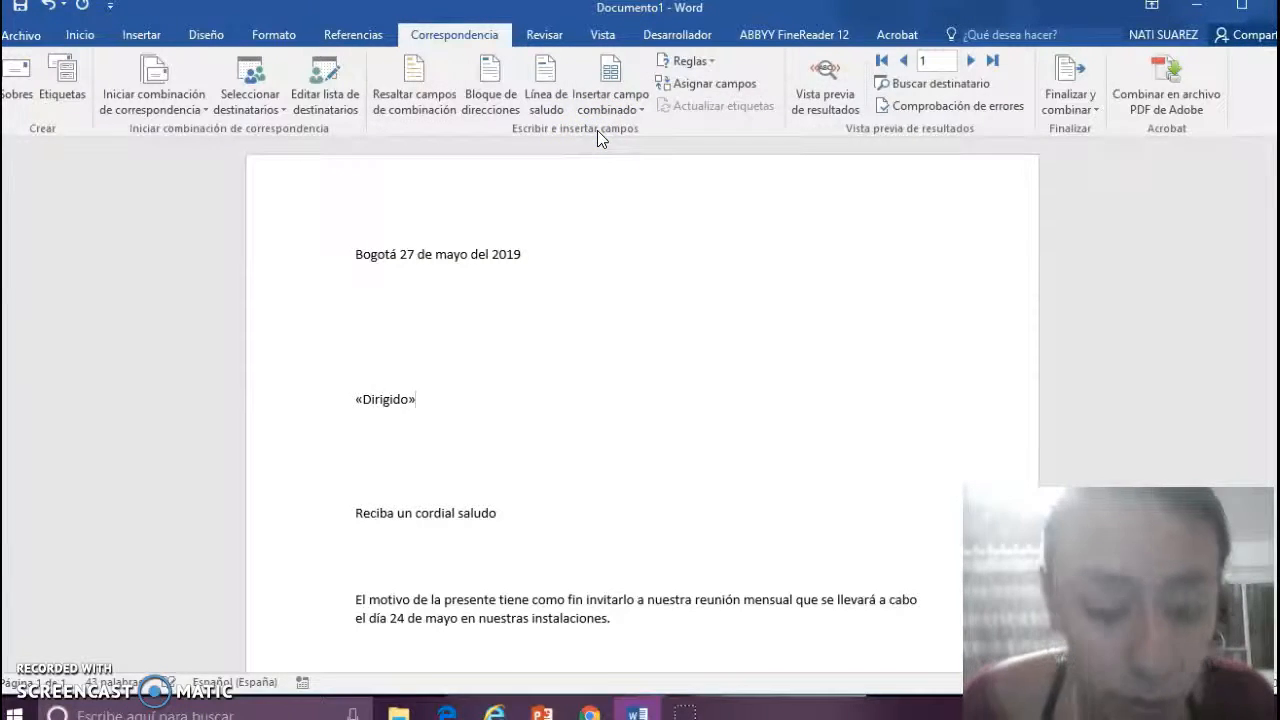
key(Return)
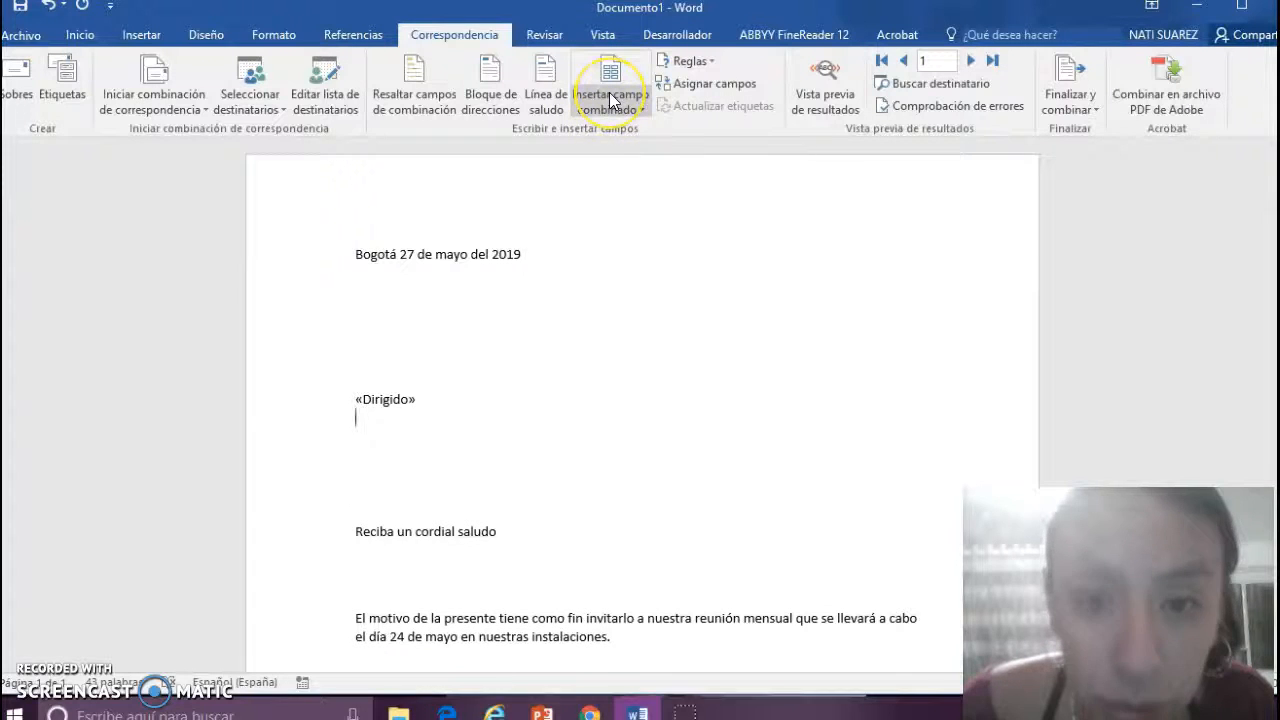
click(610, 100)
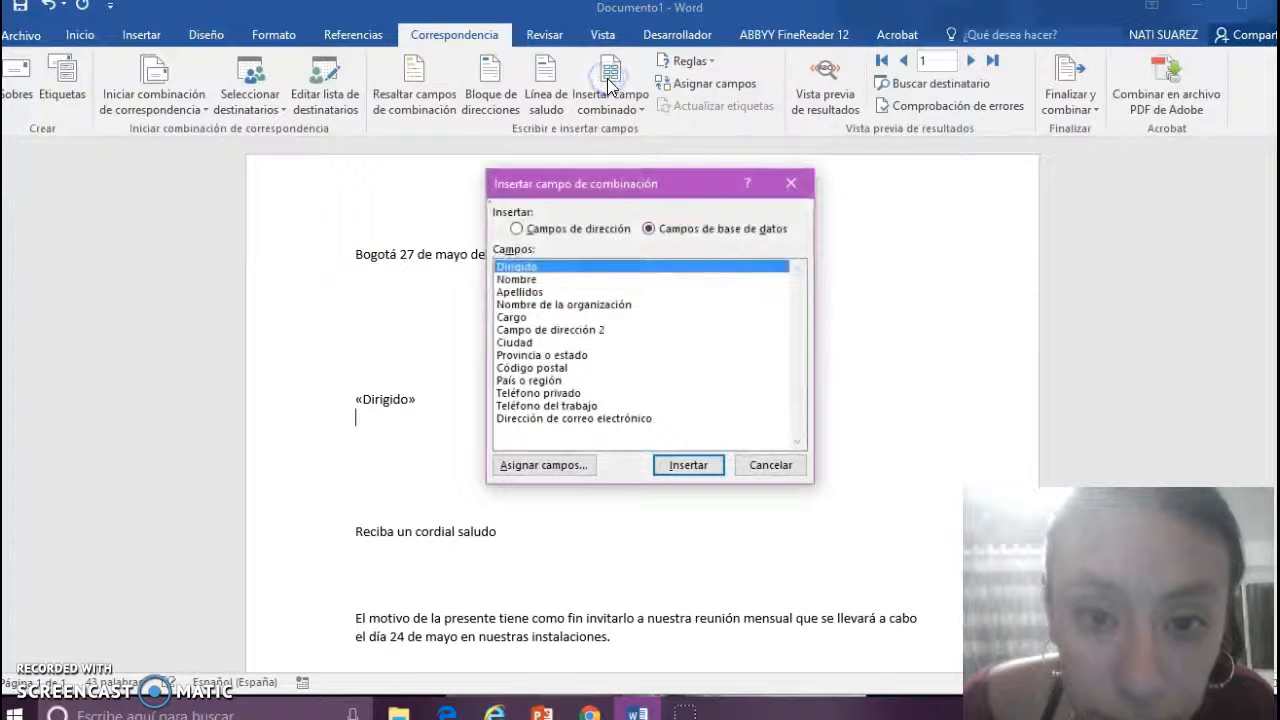
click(790, 183)
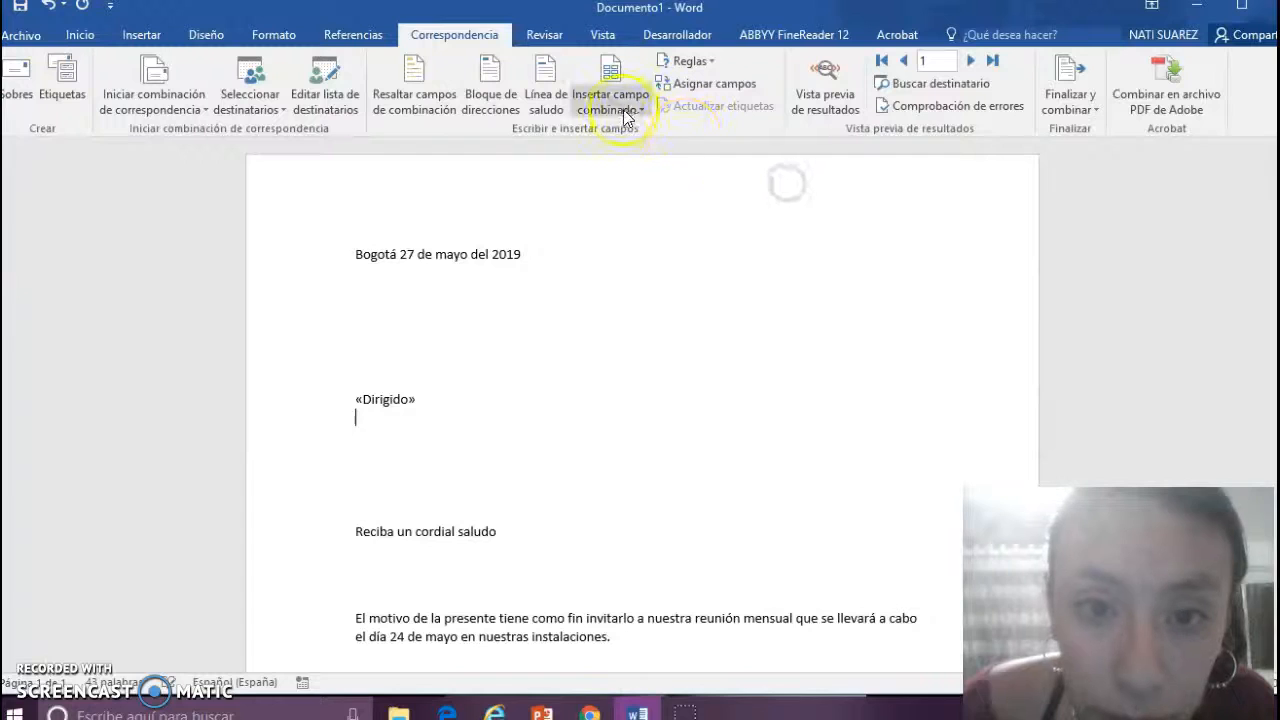
click(622, 112)
click(630, 156)
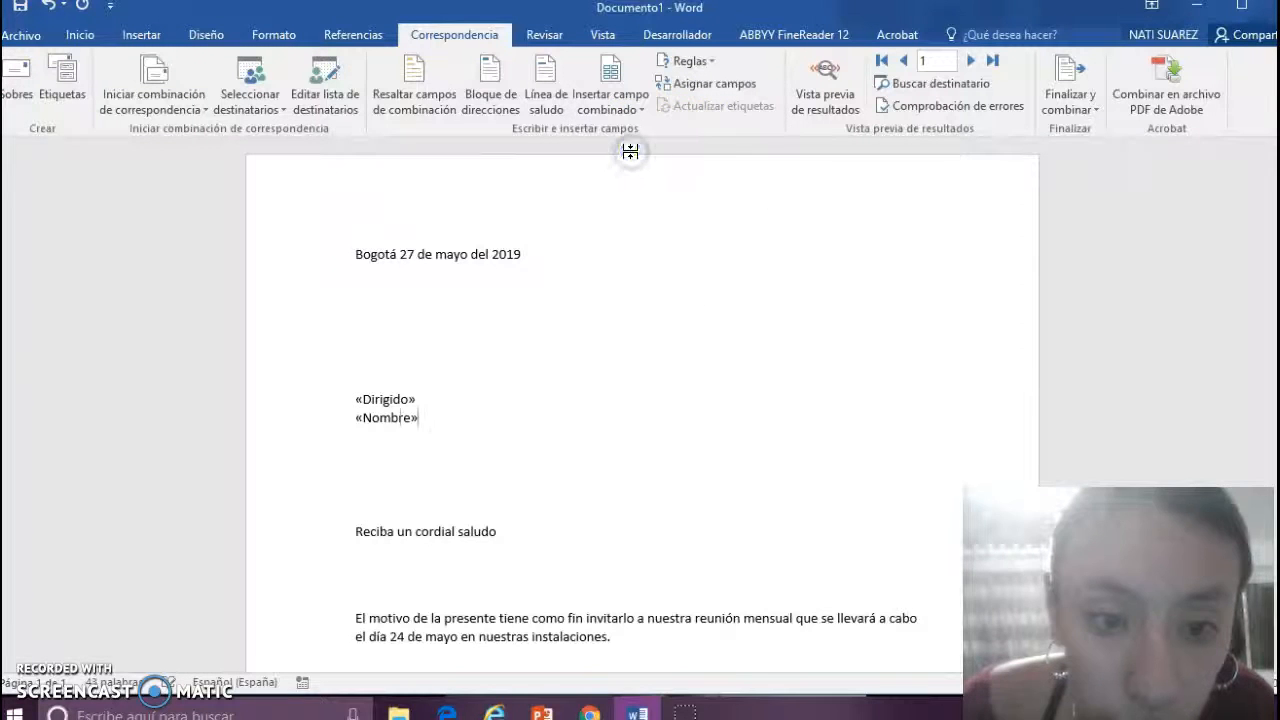
click(612, 106)
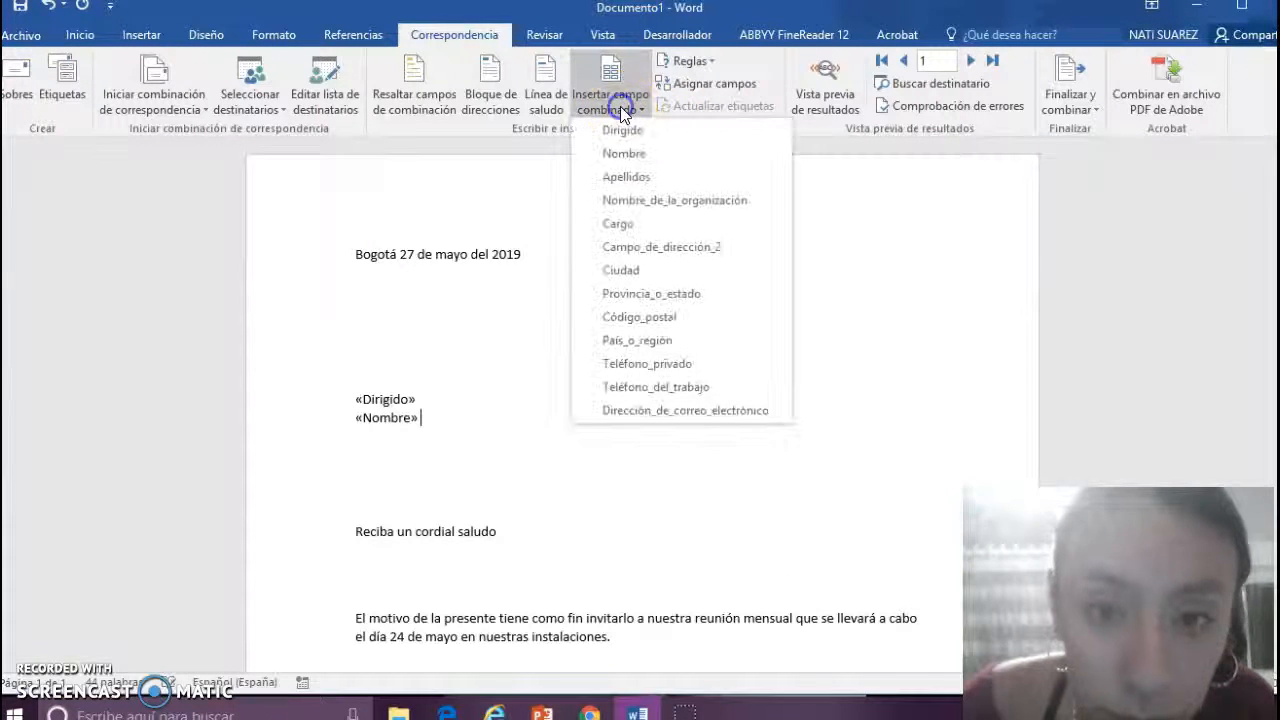
click(628, 178)
- Add «Cargo» and «Nombre_de_la_organización» merge fields on their own lines below the name
key(Return)
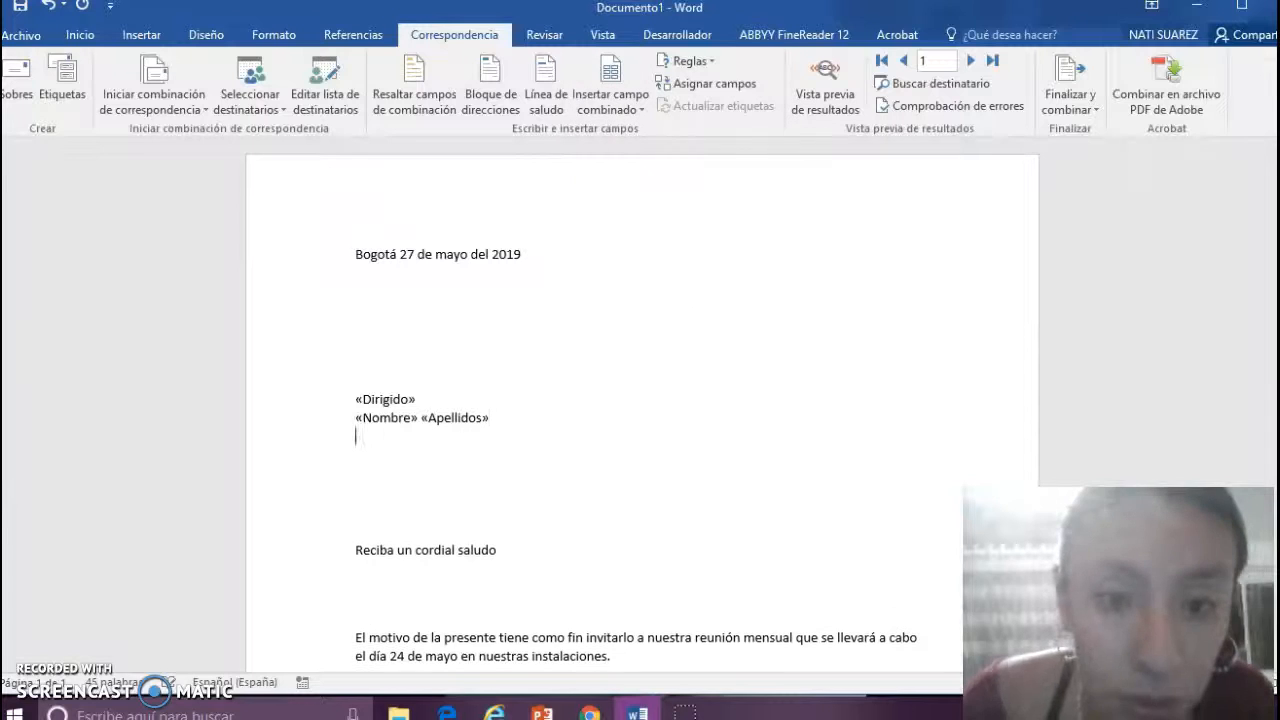
click(608, 105)
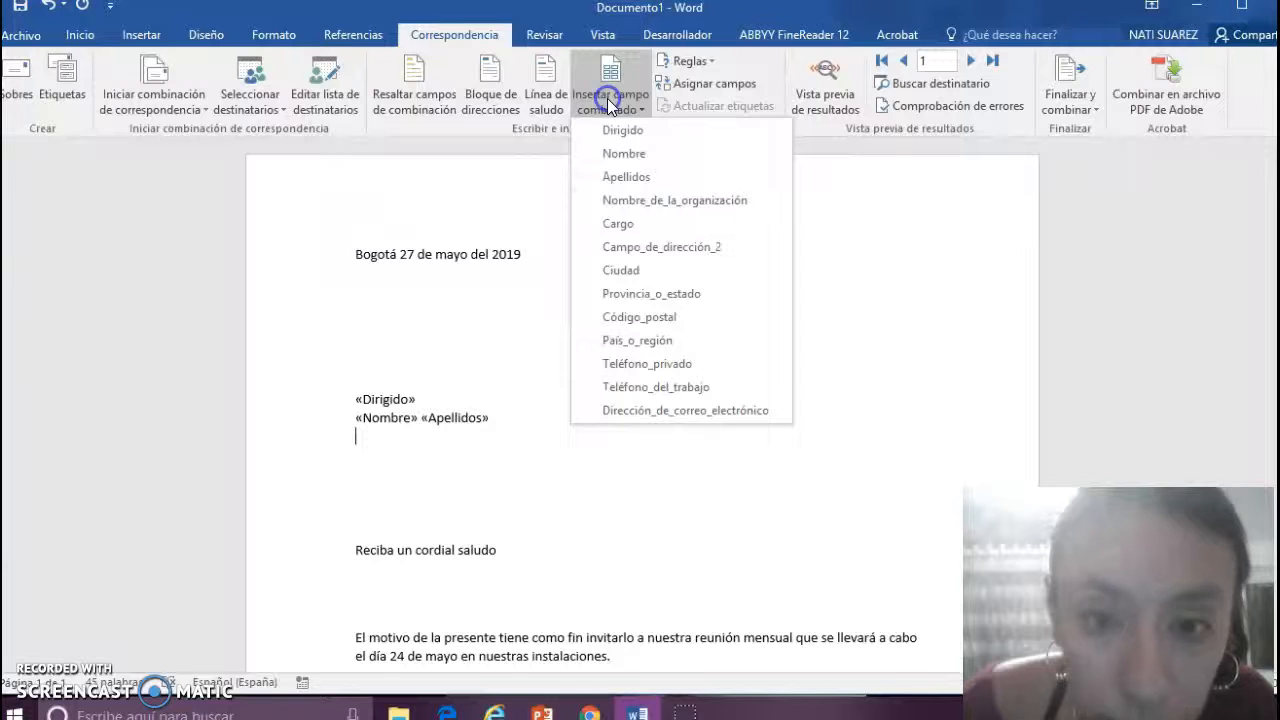
click(641, 226)
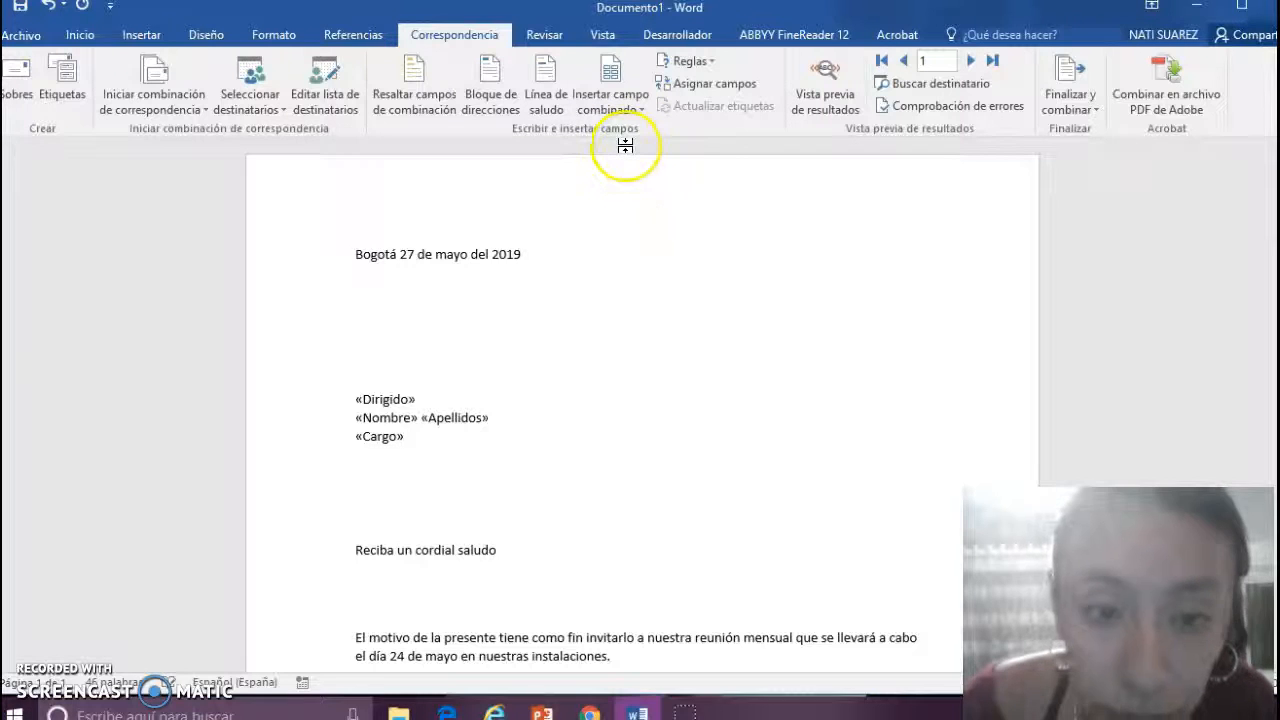
key(Return)
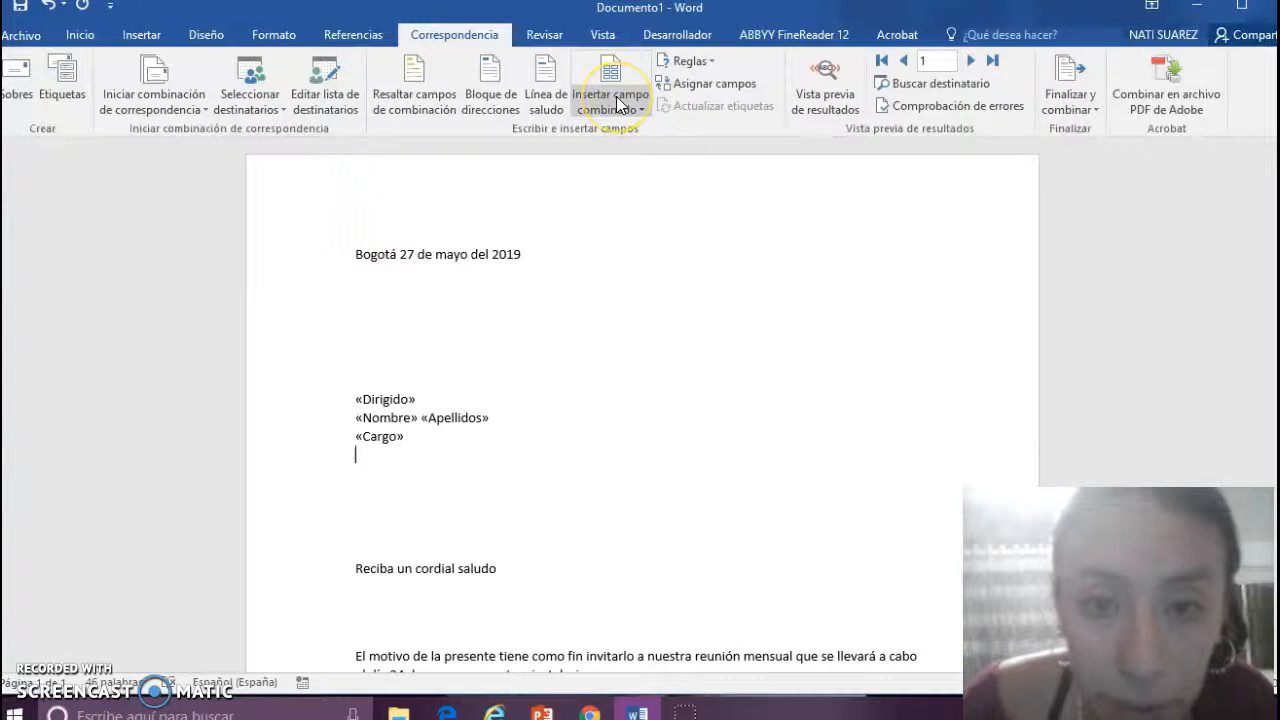
click(617, 105)
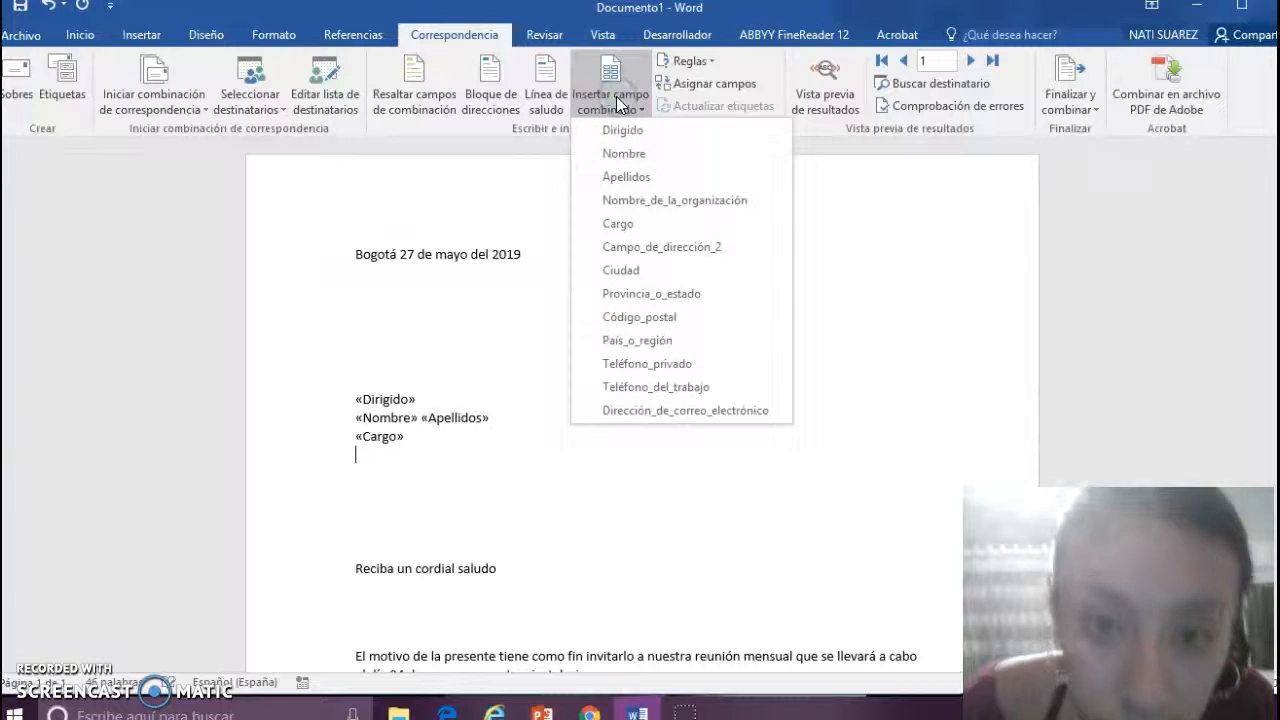
click(660, 200)
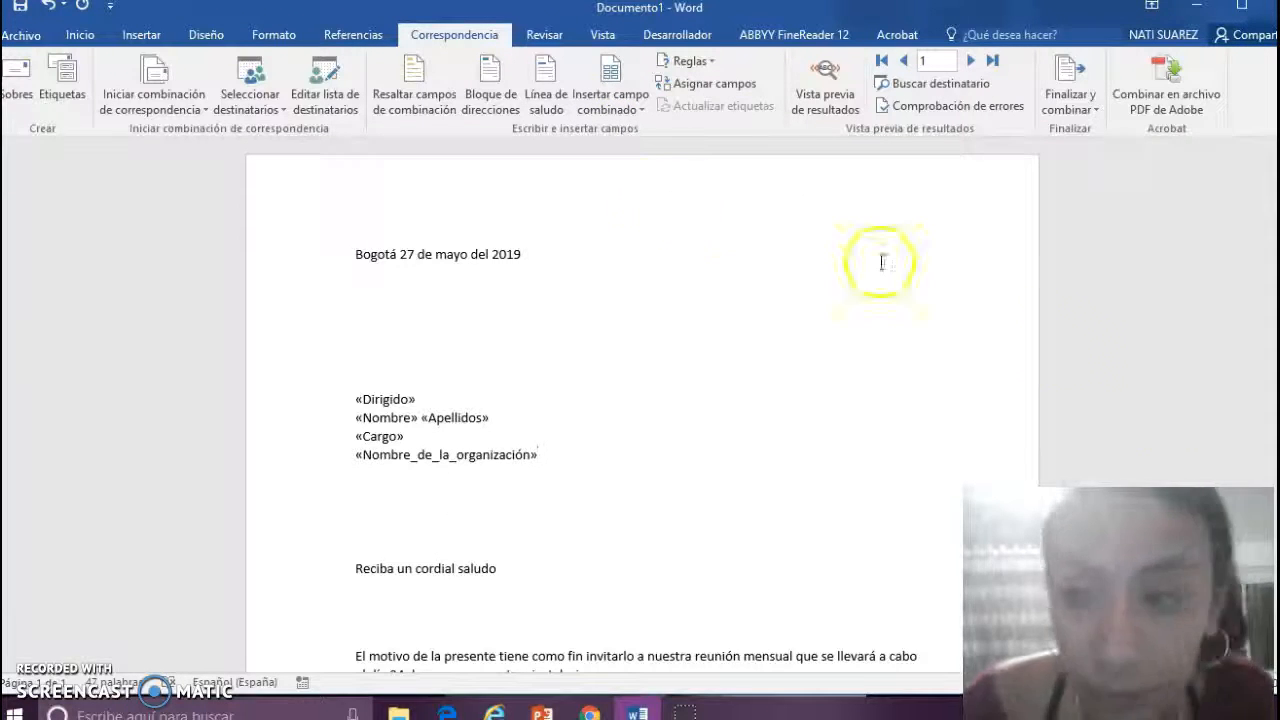
- Fix the signature's first name above 'Gerente' by inserting the missing lowercase 'l'
scroll(1134, 381, down, 9)
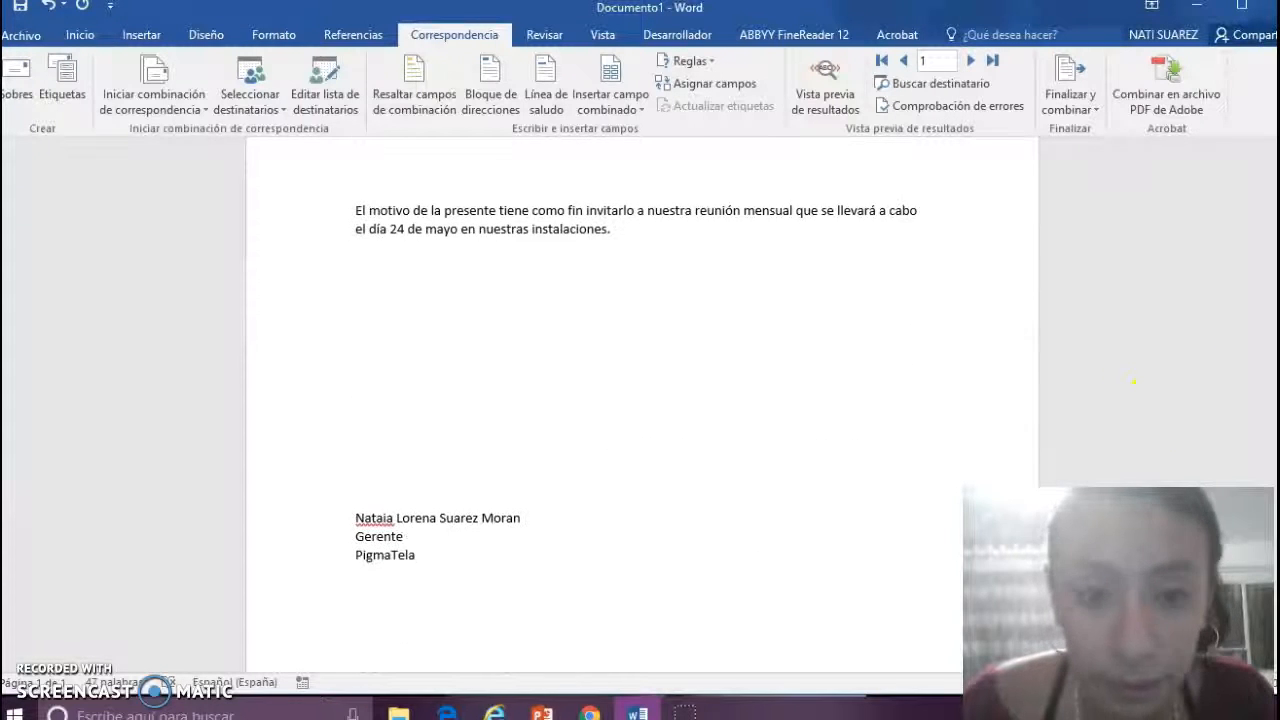
scroll(1134, 381, up, 2)
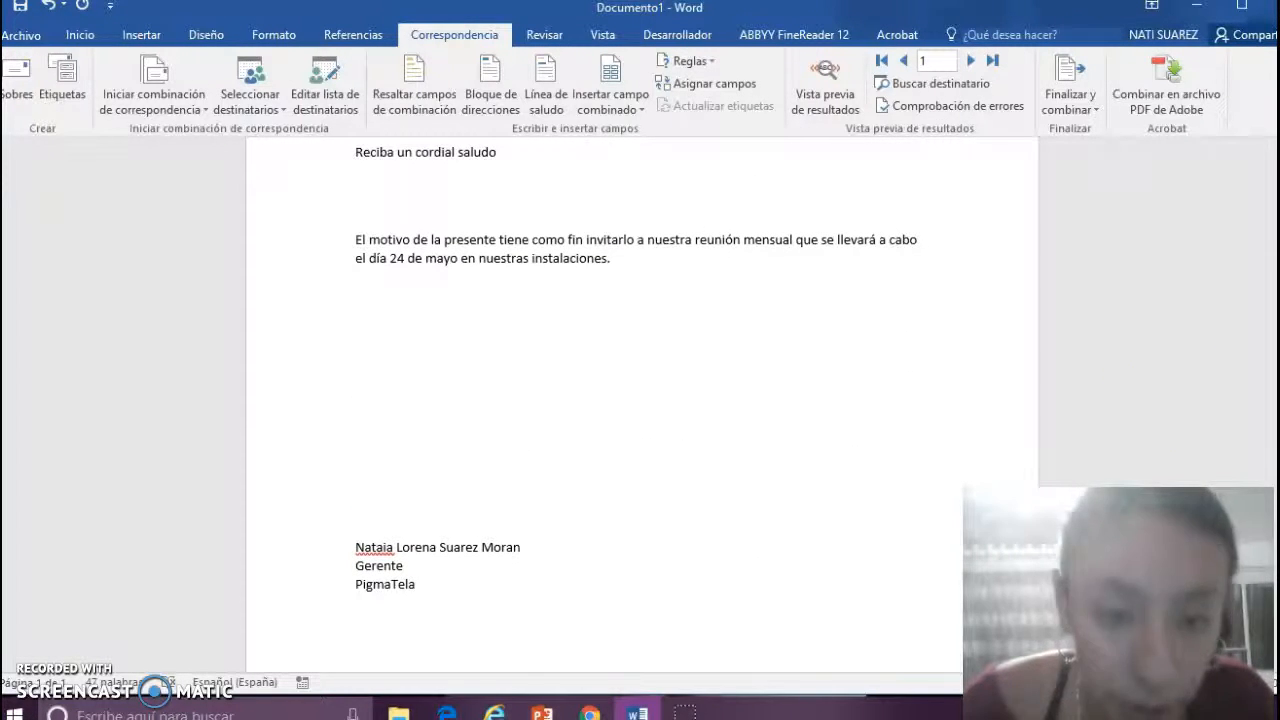
click(384, 552)
text(L)
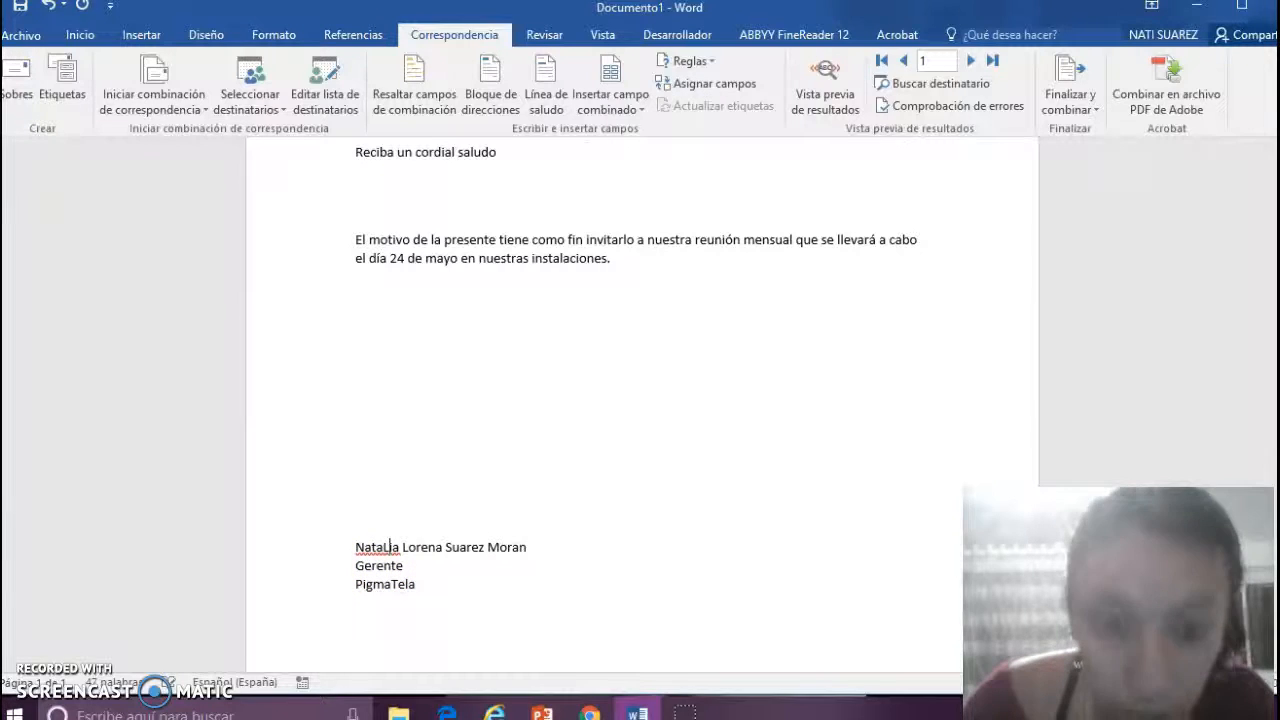
key(BackSpace)
text(li)
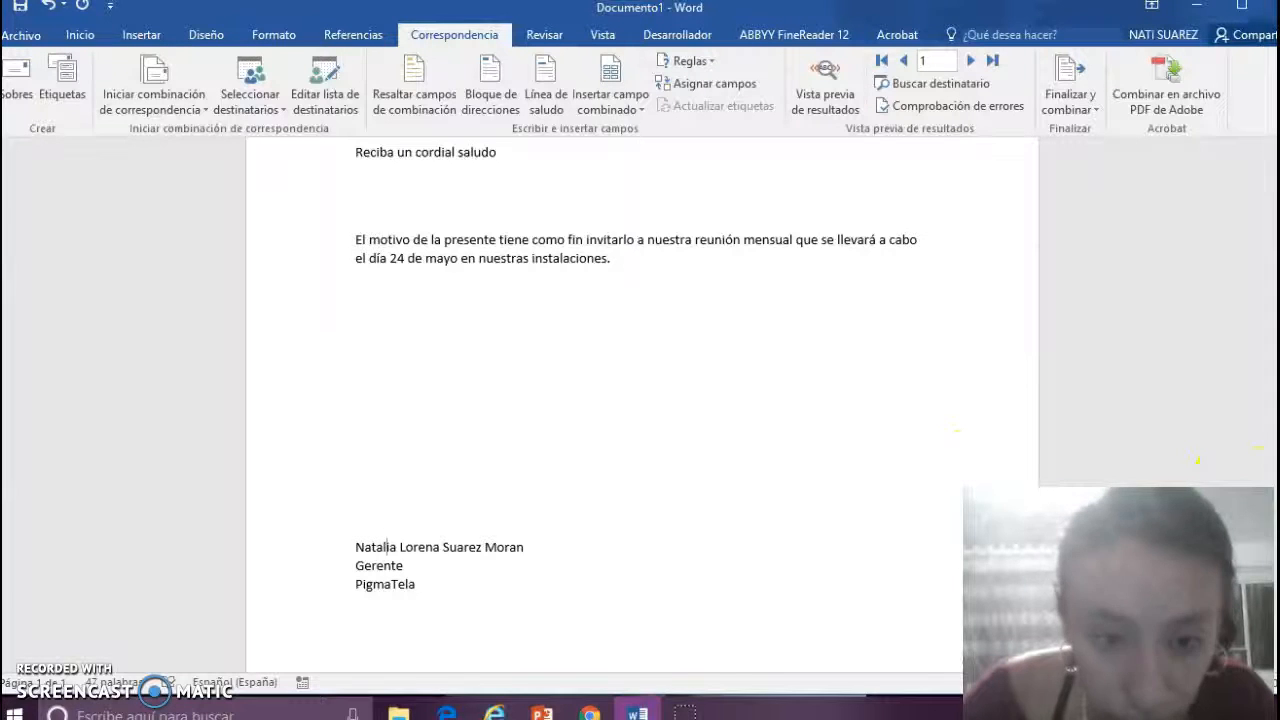
scroll(1261, 296, up, 8)
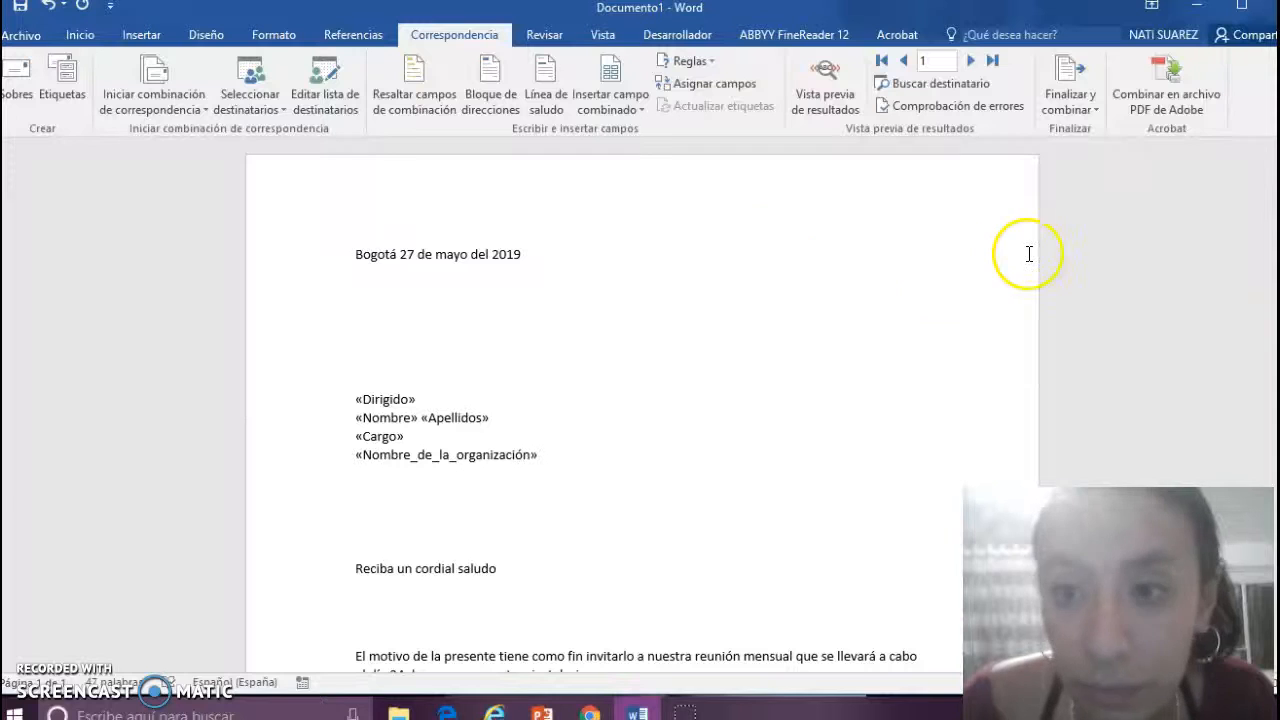
- Merge all four records into individual editable letters in the new document Cartas1
click(1077, 108)
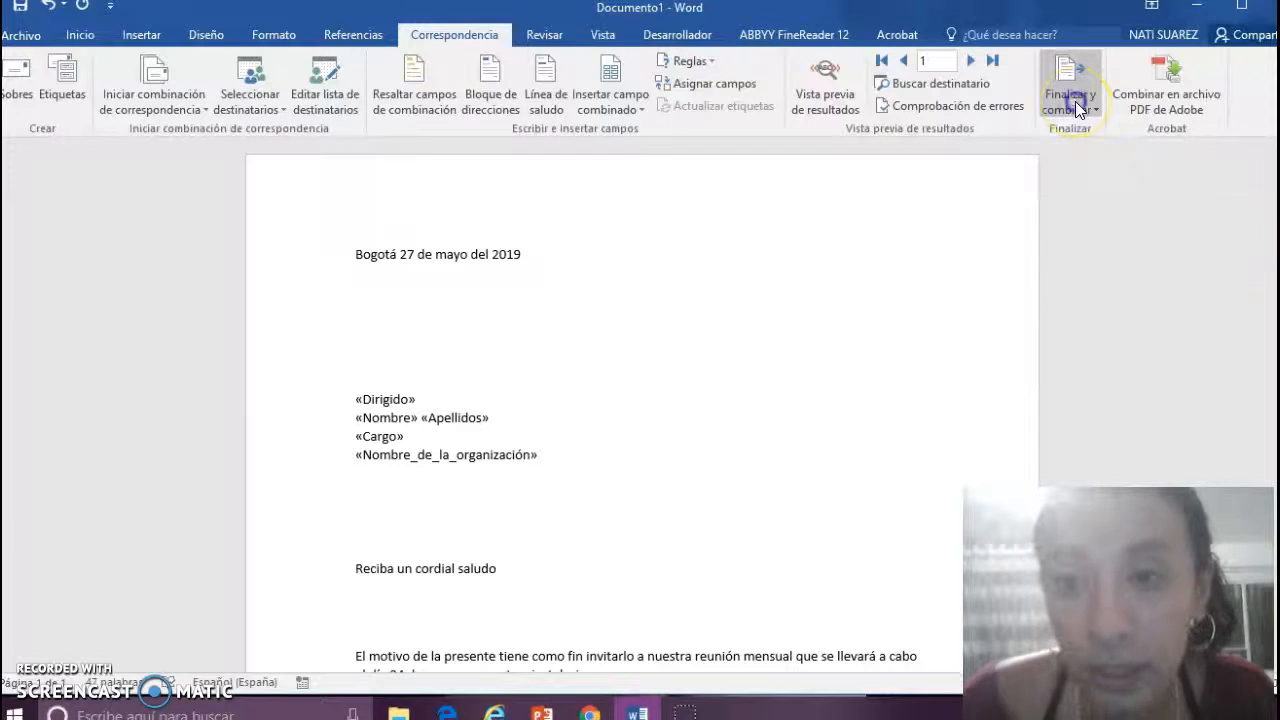
click(1100, 133)
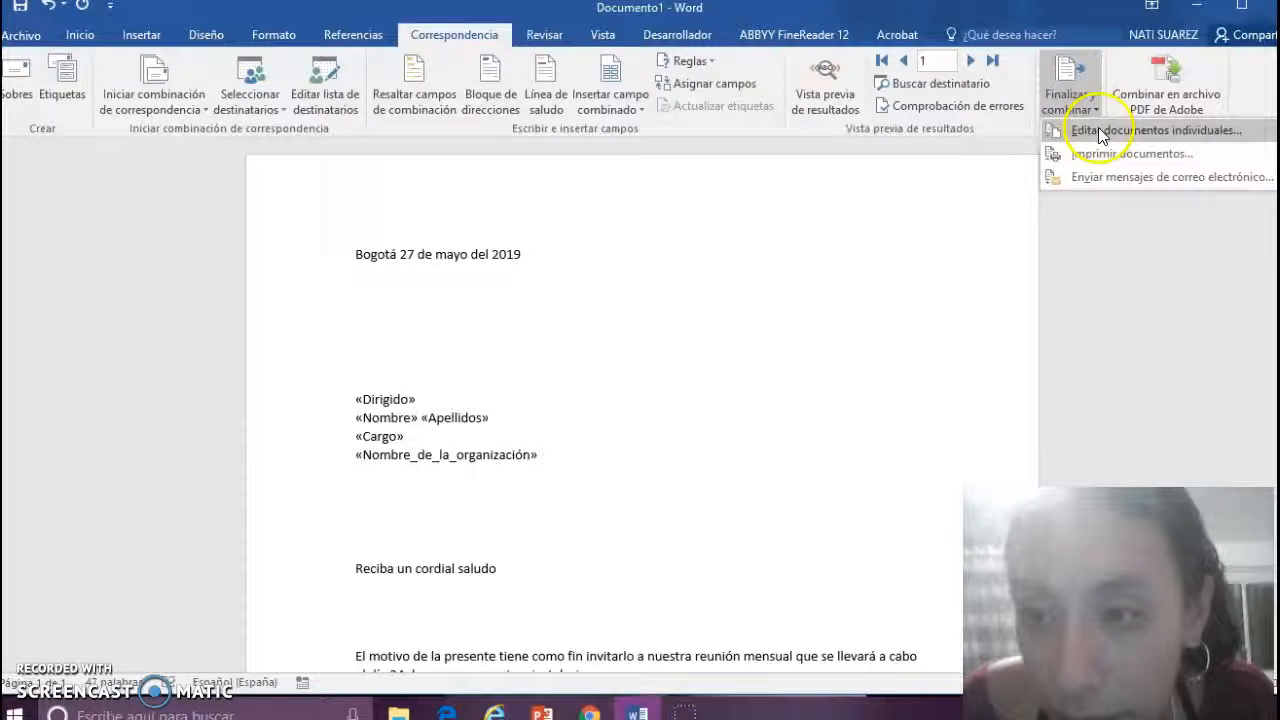
click(1099, 131)
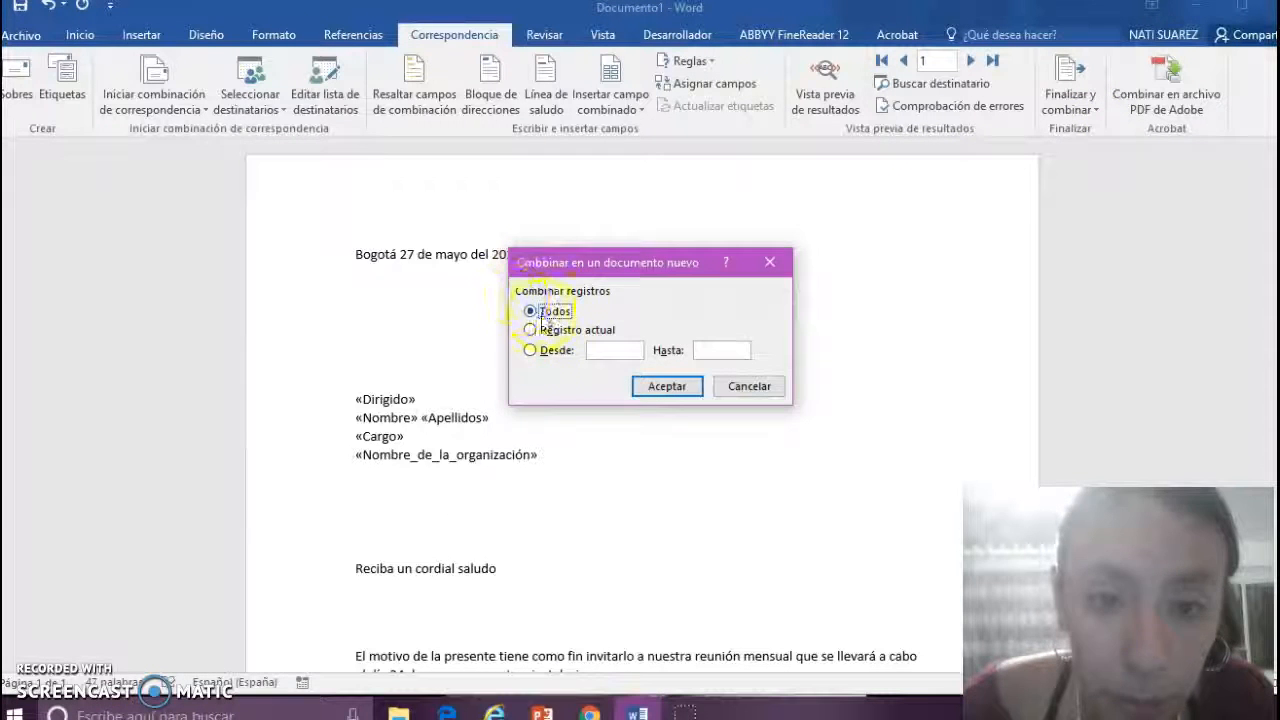
click(666, 386)
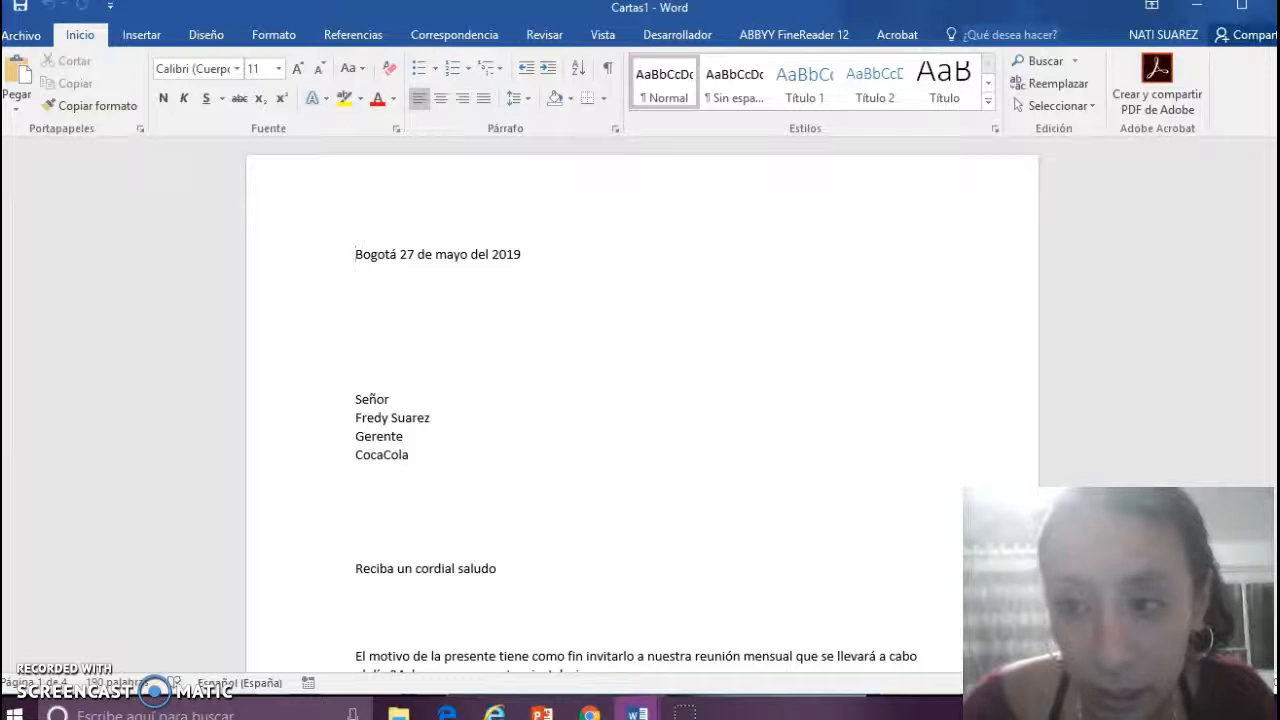
scroll(642, 400, down, 2)
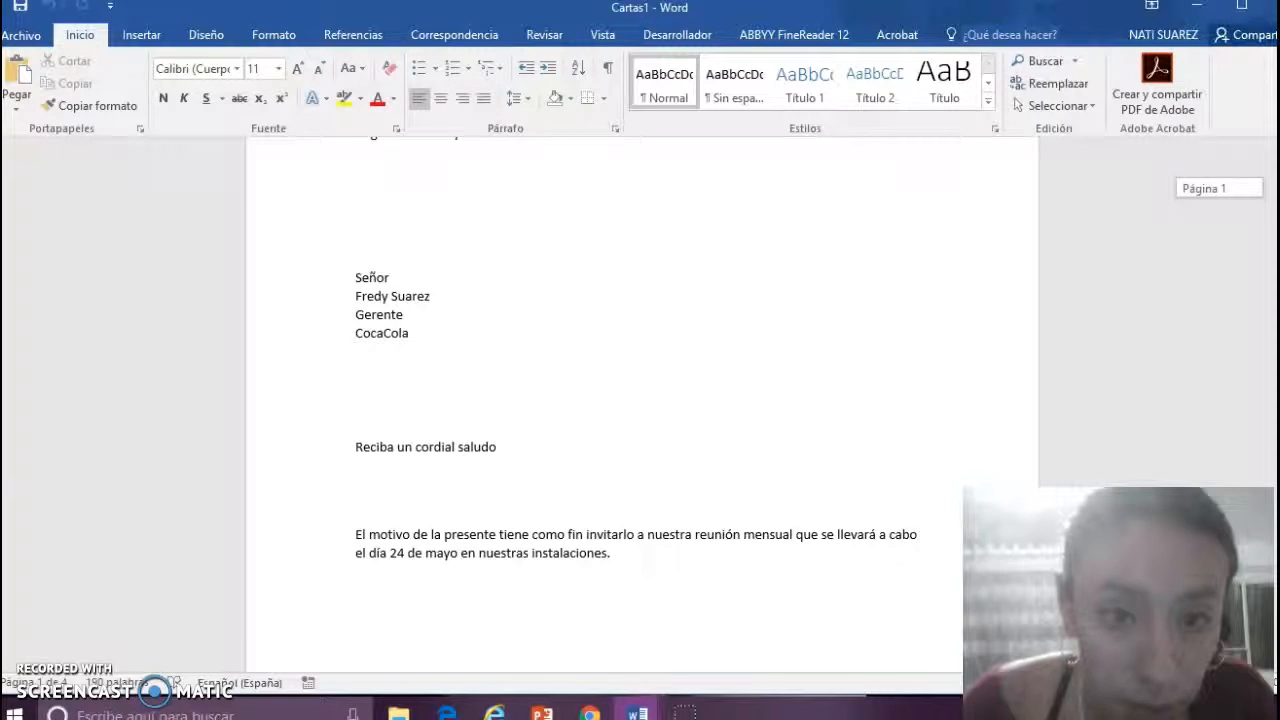
scroll(642, 400, down, 15)
scroll(642, 400, down, 3)
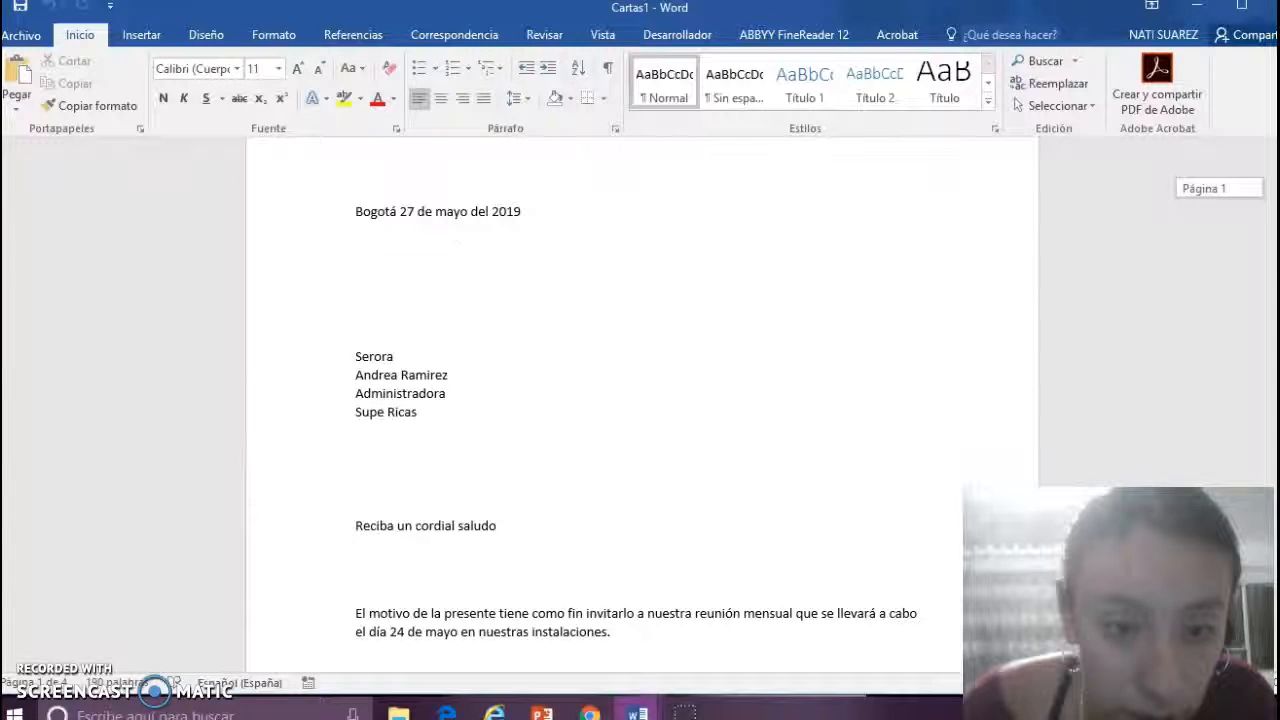
scroll(642, 400, down, 10)
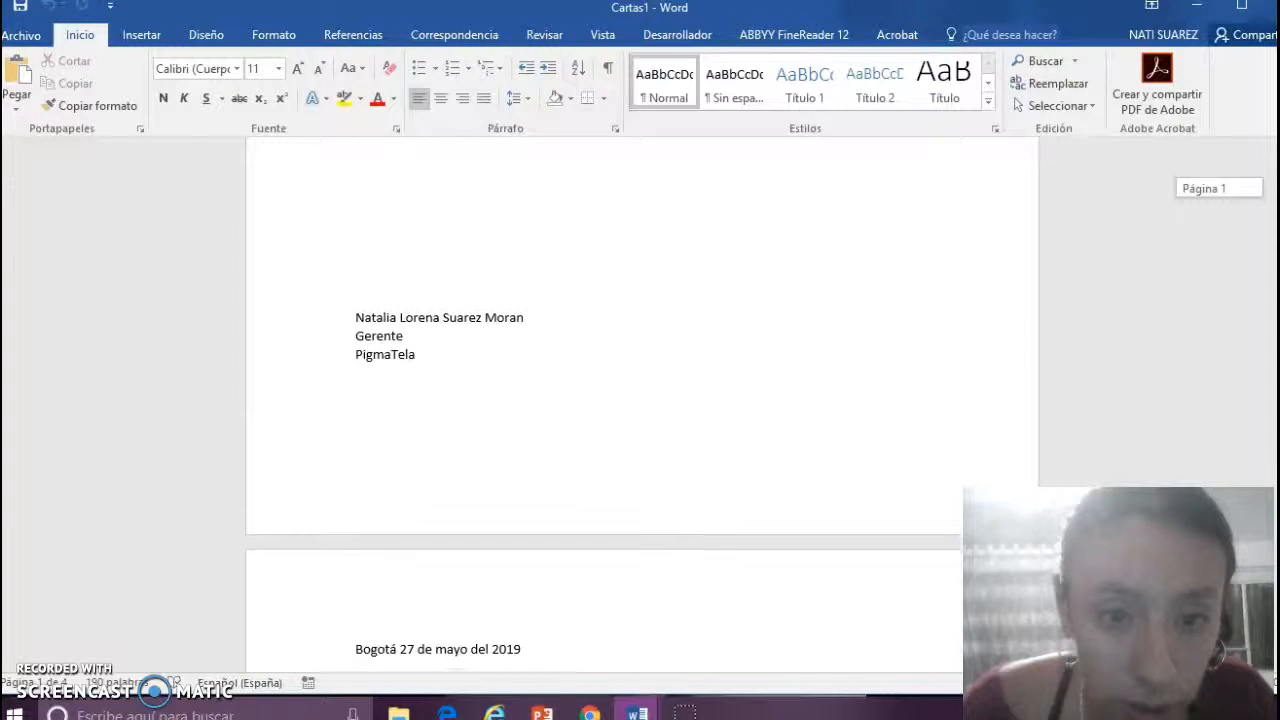
scroll(642, 400, down, 7)
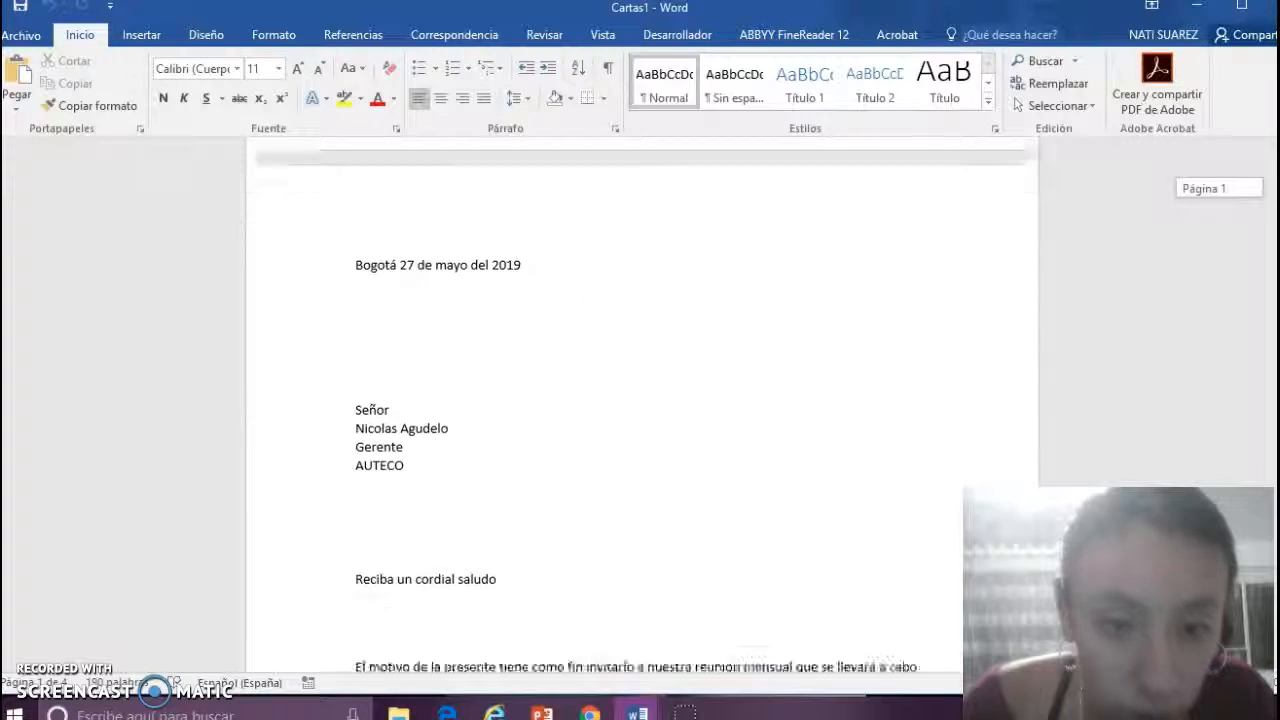
scroll(642, 400, down, 12)
scroll(642, 400, down, 8)
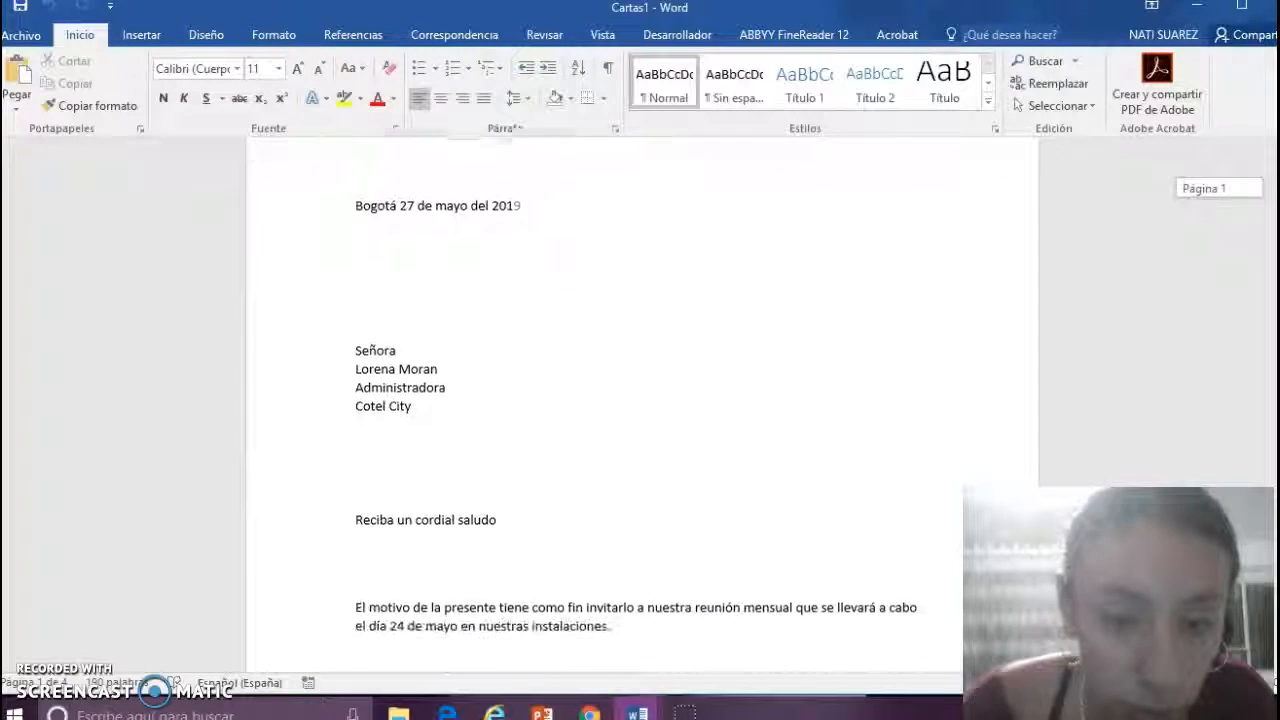
scroll(642, 400, down, 9)
scroll(642, 400, up, 20)
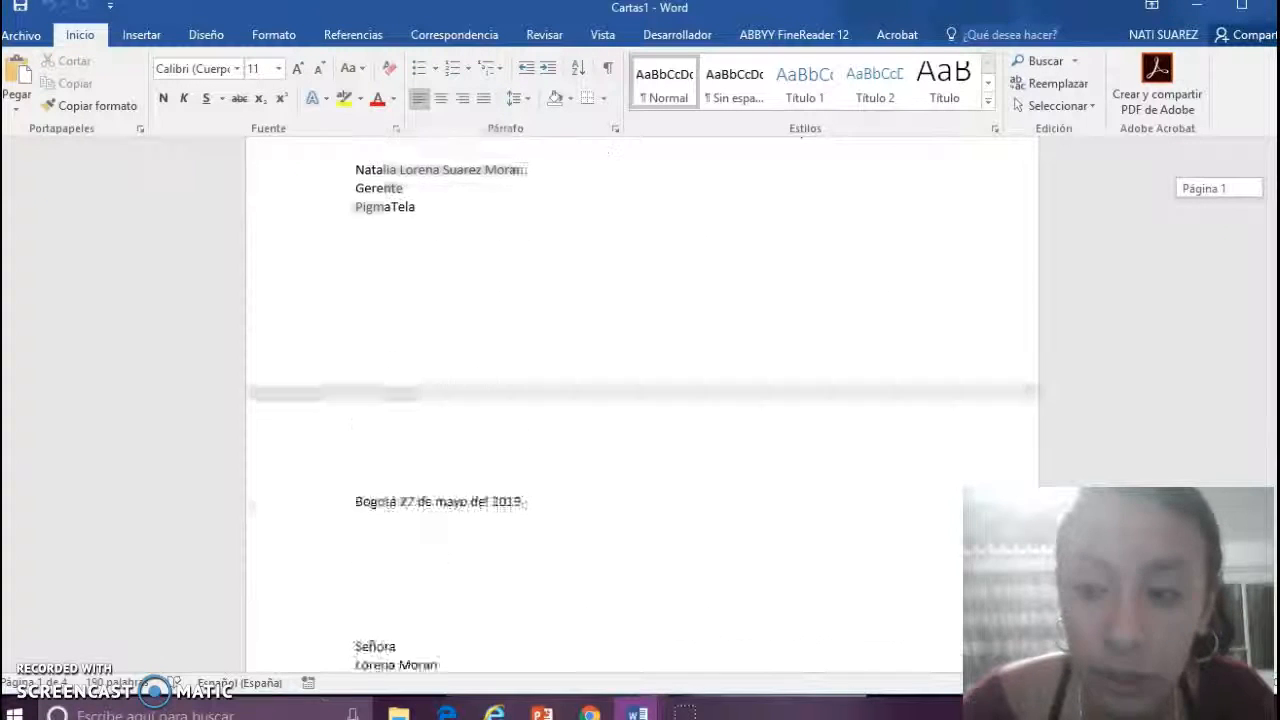
drag(1275, 200, 1275, 170)
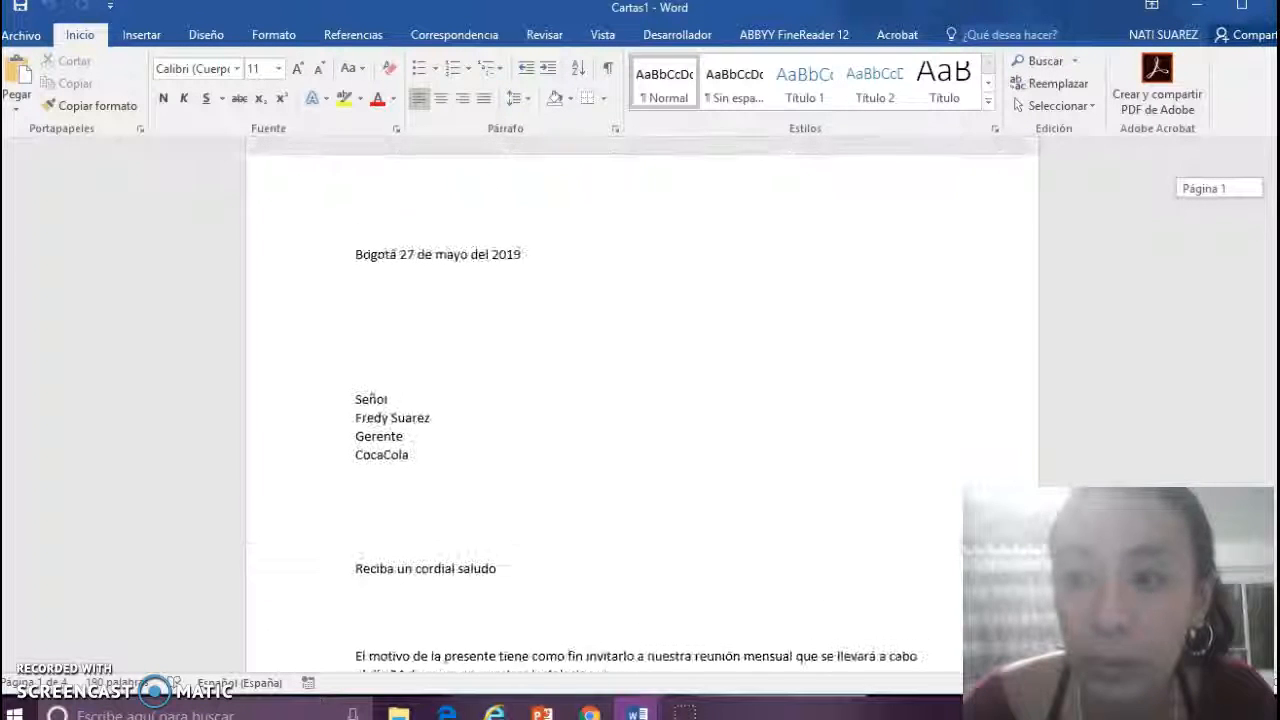
- Save the merged letters as CARTAS2 in the SENA › TIC1 folder
click(36, 40)
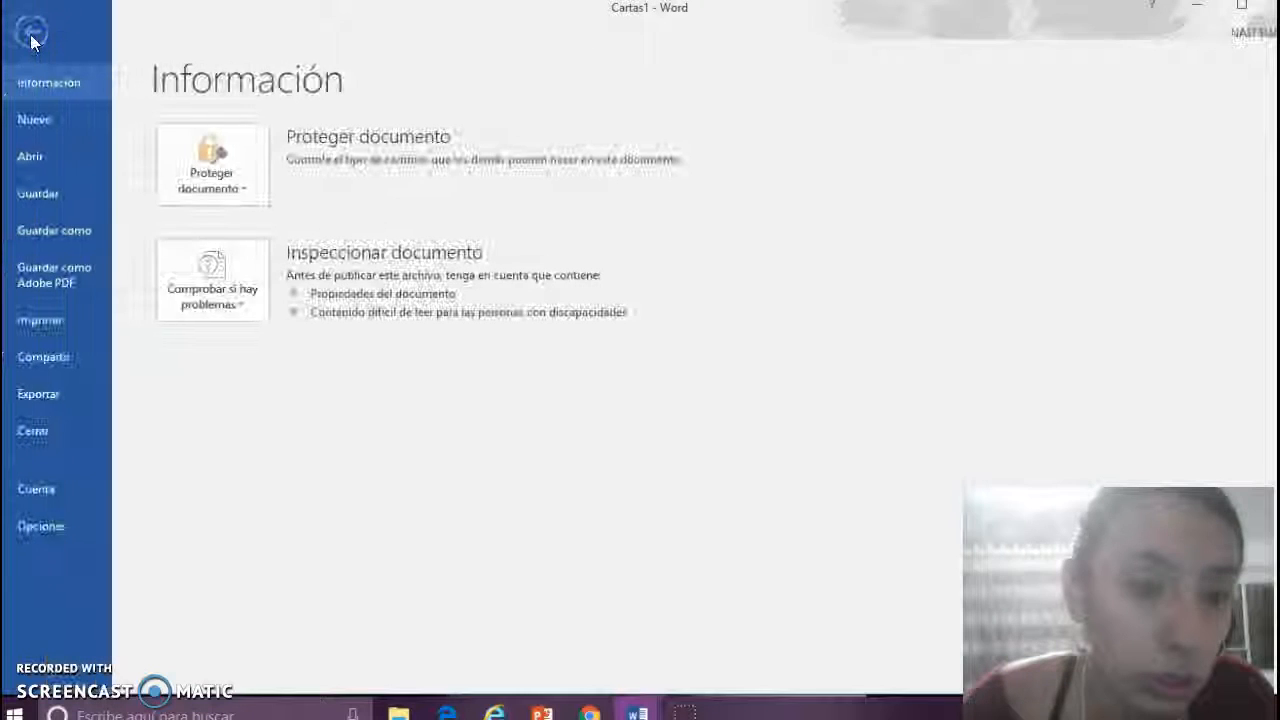
click(78, 242)
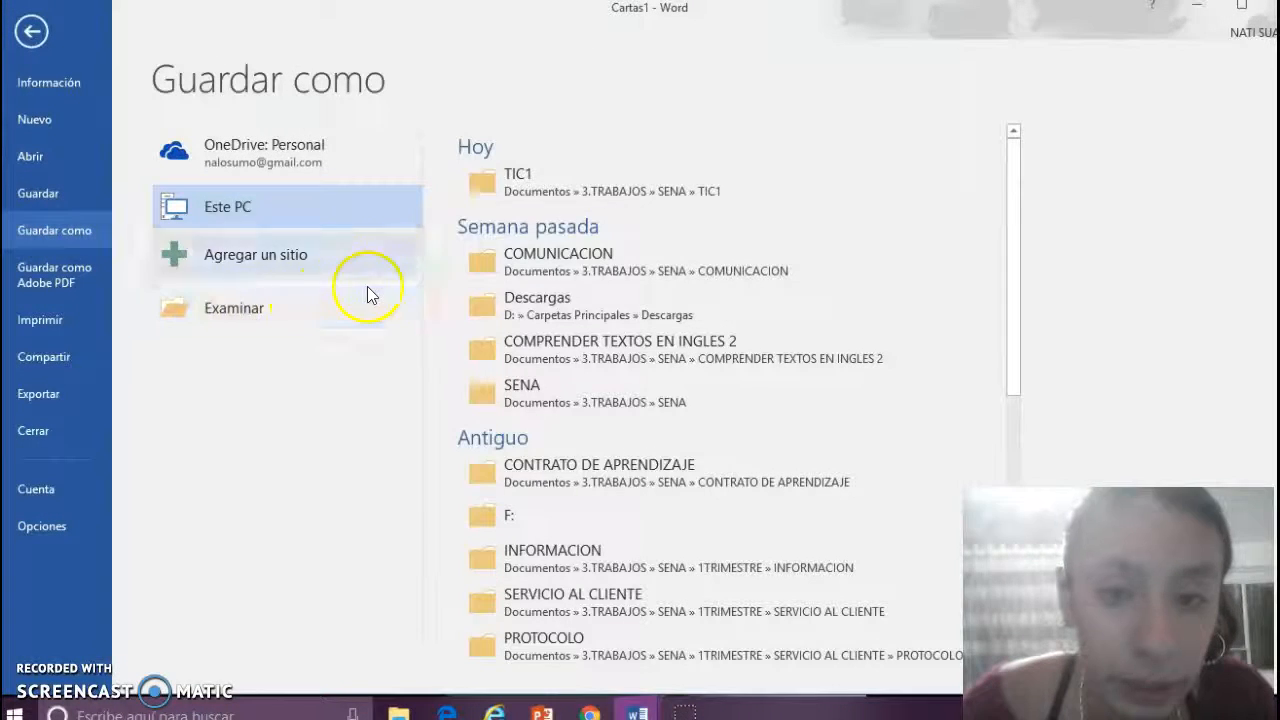
click(508, 188)
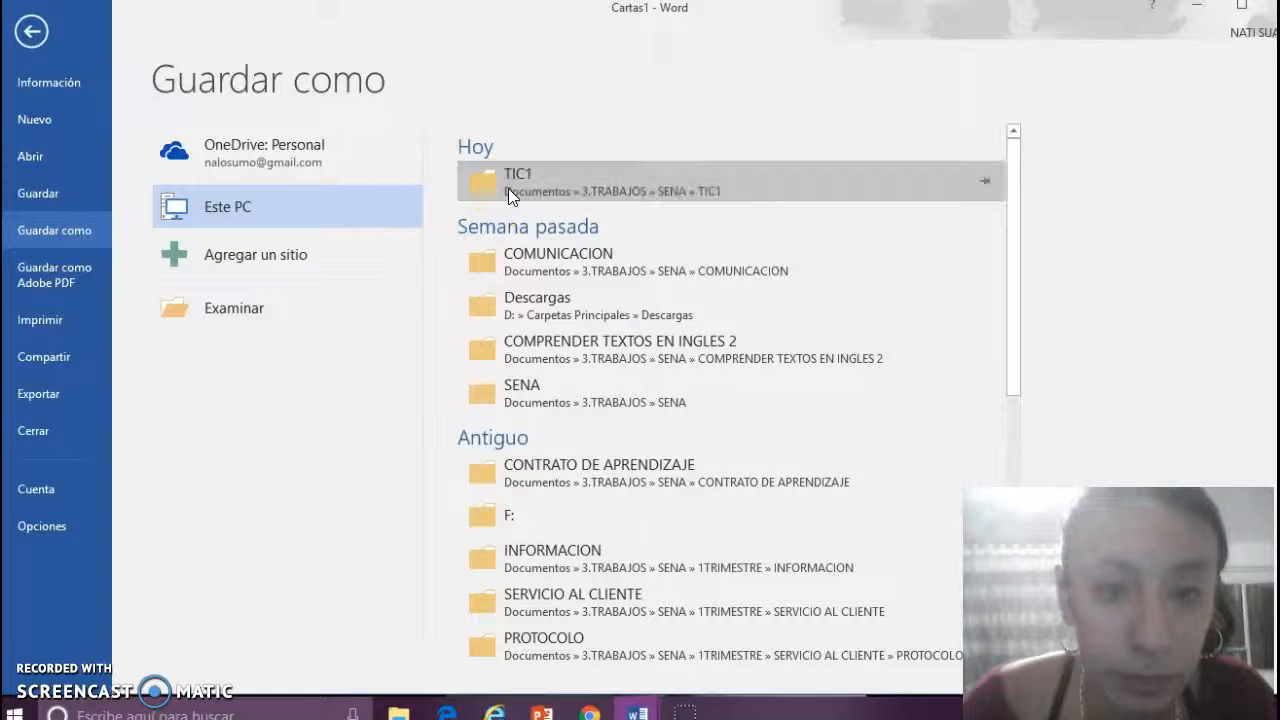
text(CART)
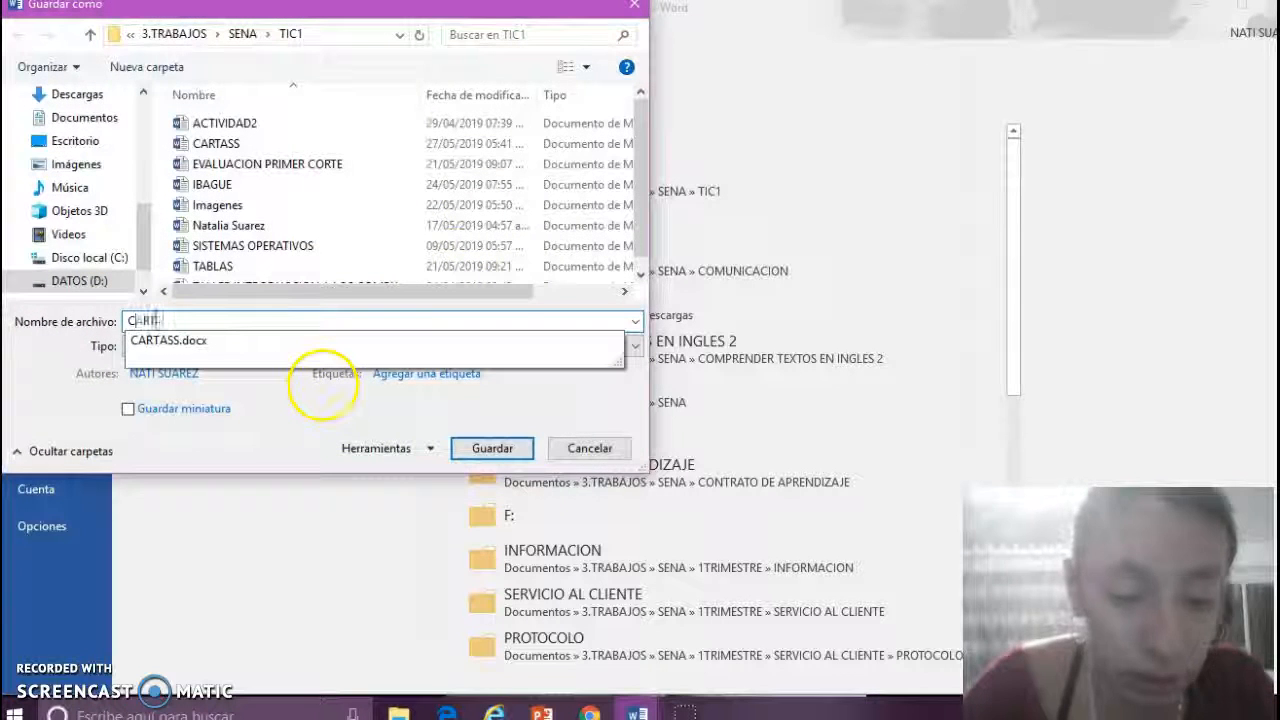
text(AS2)
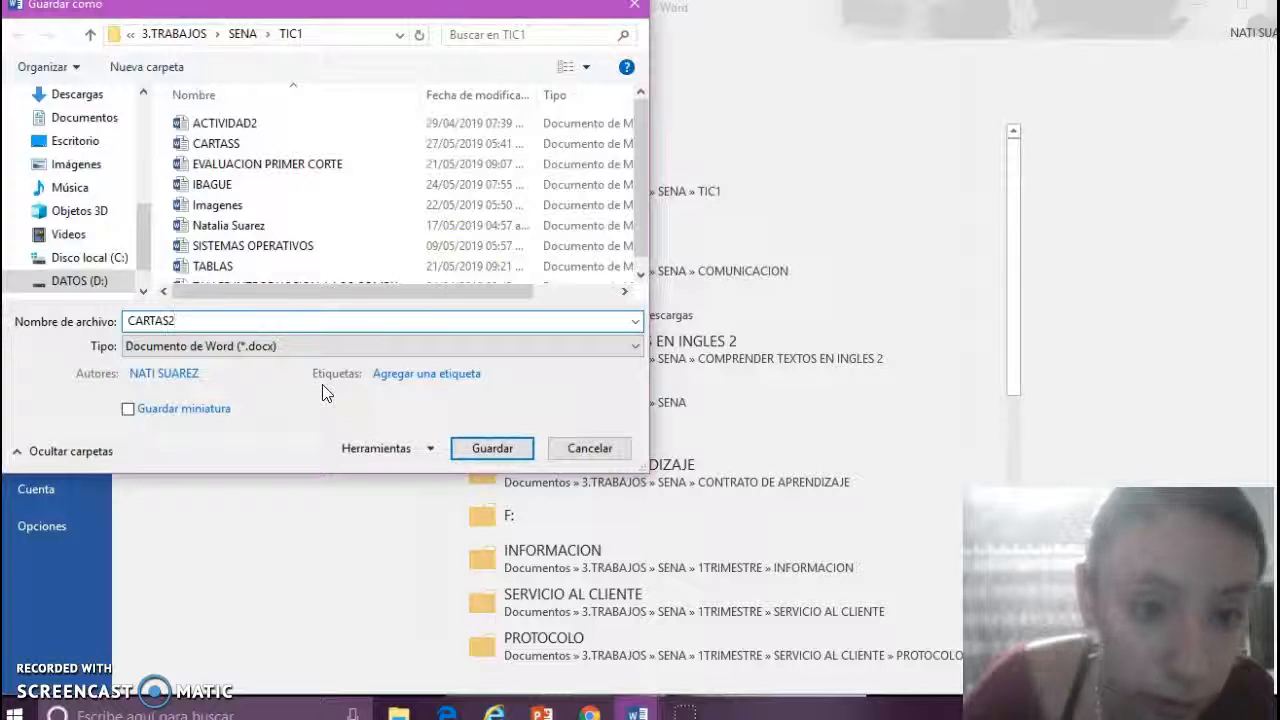
click(492, 449)
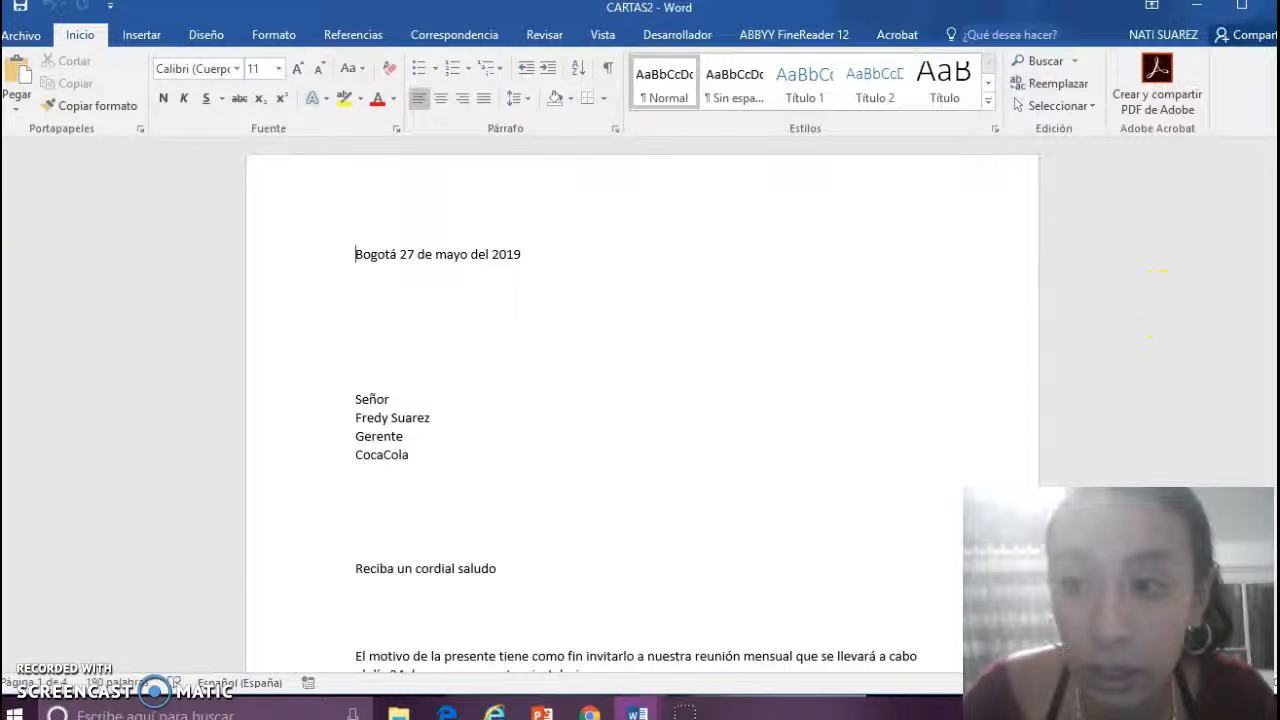
drag(1275, 189, 1275, 623)
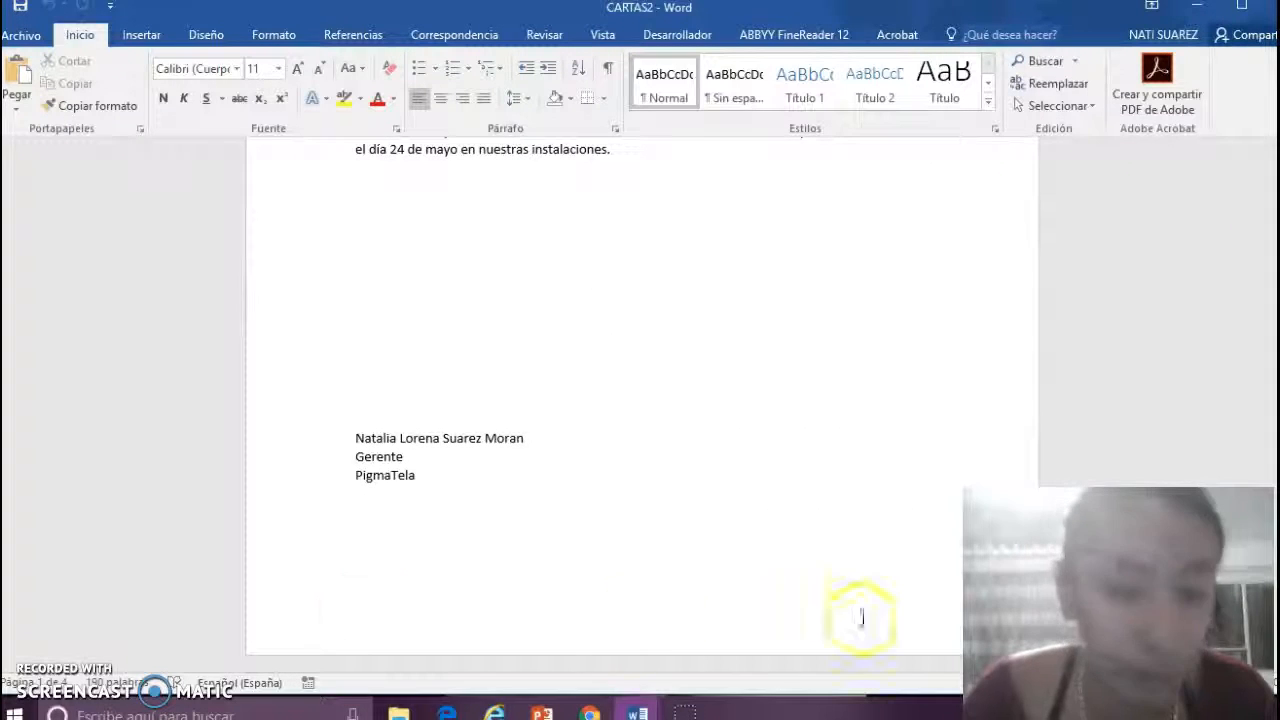